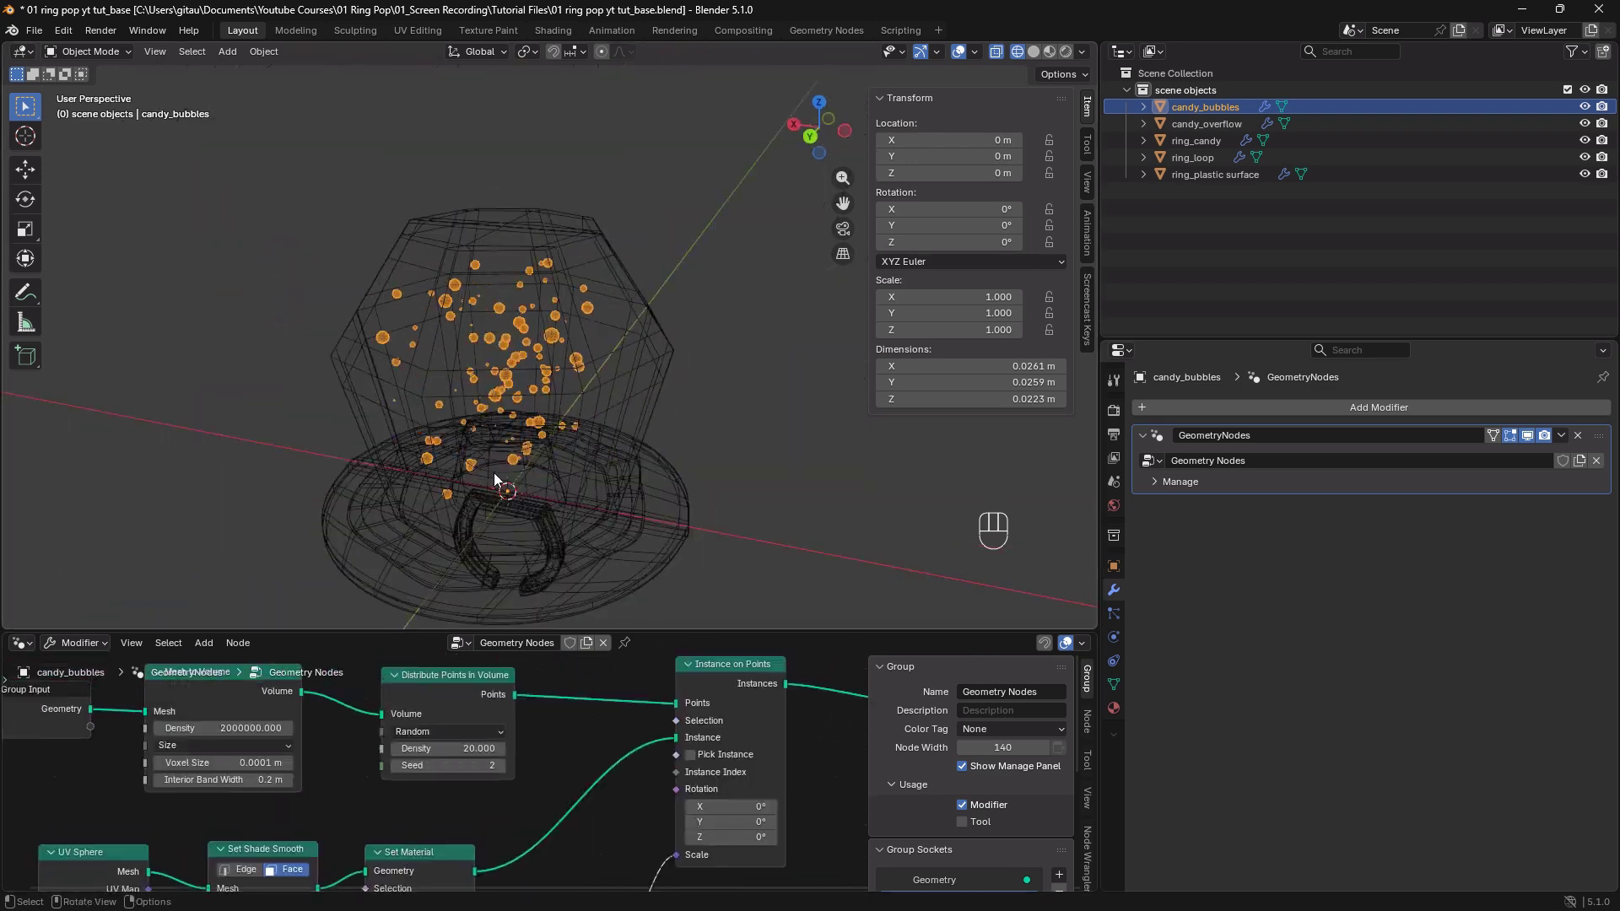
Enlarge the geometry node editor and examine the candy_bubbles node tree and model.
{"action": "scroll", "coordinate": [503, 734], "scroll_direction": "down", "scroll_amount": 5}
{"action": "left_click_drag", "start_coordinate": [503, 630], "coordinate": [503, 446]}
{"action": "middle_click_drag", "start_coordinate": [503, 329], "coordinate": [503, 279], "text": "shift"}
{"action": "scroll", "coordinate": [503, 278], "scroll_direction": "up", "scroll_amount": 3}
{"action": "scroll", "coordinate": [407, 601], "scroll_direction": "up", "scroll_amount": 5}
{"action": "middle_click_drag", "start_coordinate": [407, 601], "coordinate": [464, 497]}
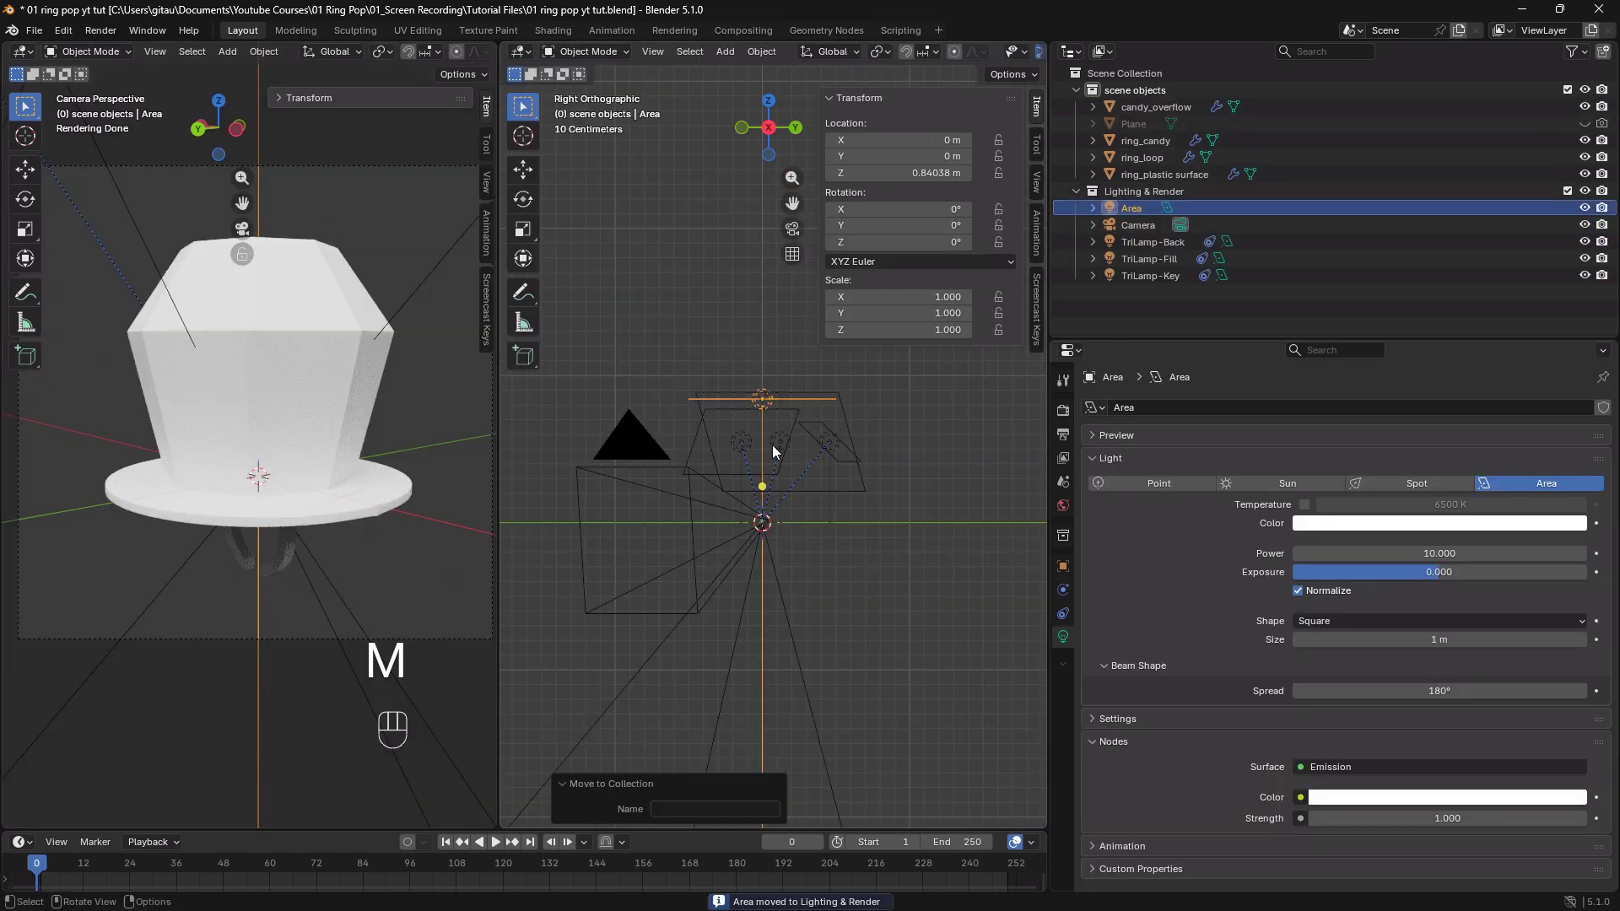
Widen the side-view viewport, move the area light and rename it bottom_light.
{"action": "left_click_drag", "start_coordinate": [498, 456], "coordinate": [311, 456]}
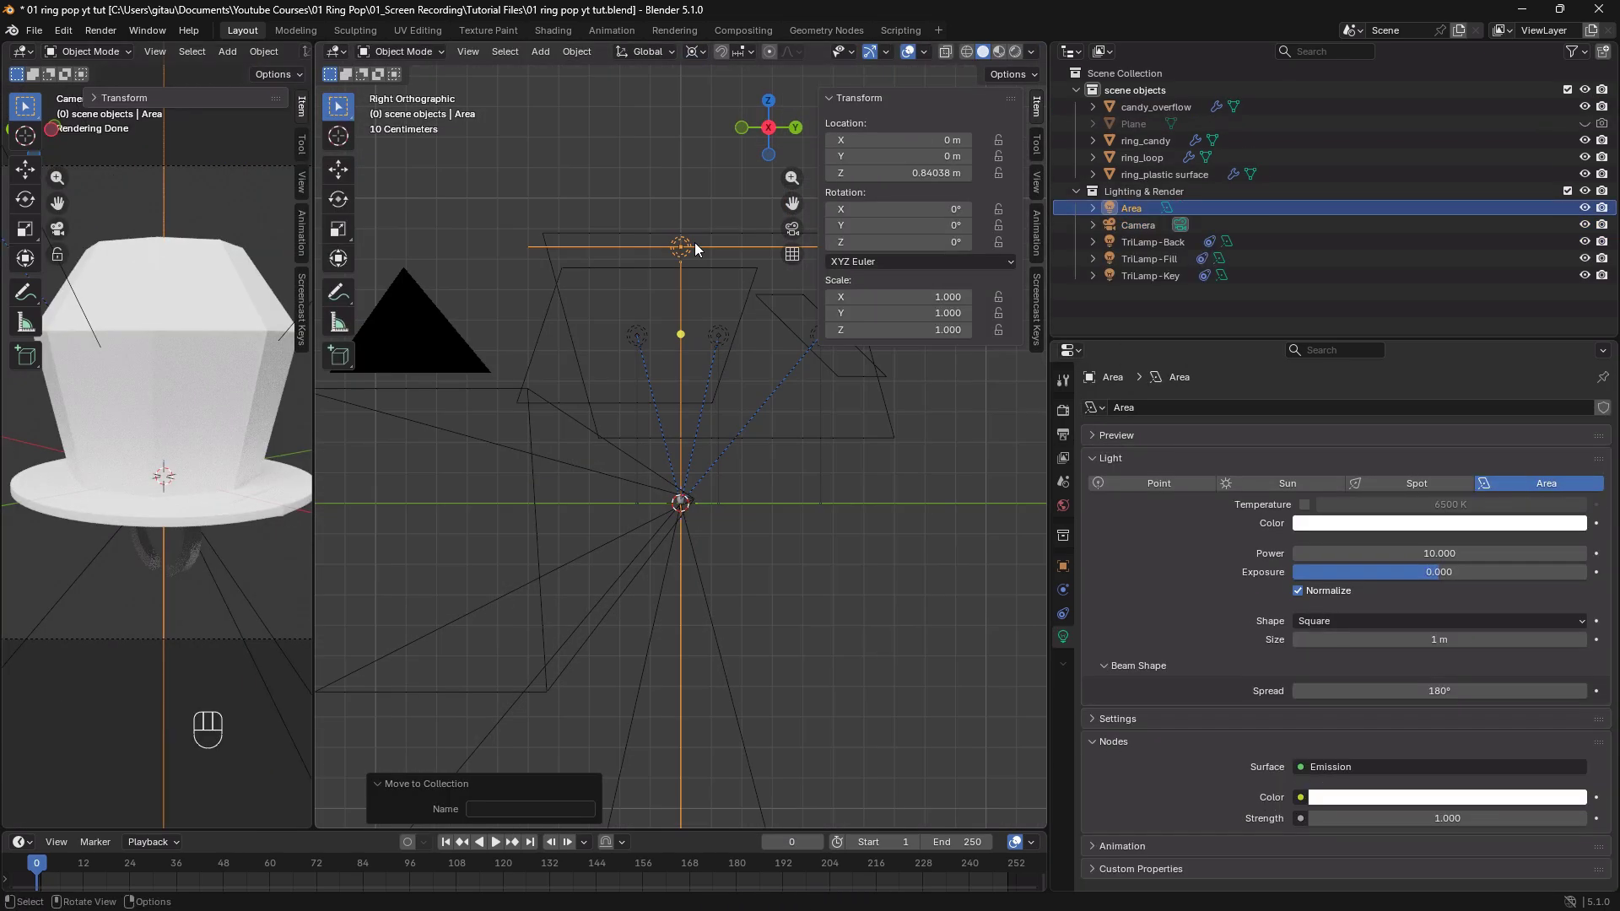
{"action": "key", "text": "g"}
{"action": "double_click", "coordinate": [1132, 209]}
{"action": "type", "text": "bottom_light"}
{"action": "key", "text": "Return"}
Adjust the display settings of both 3D viewports and widen the camera viewport.
{"action": "middle_click_drag", "start_coordinate": [759, 473], "coordinate": [653, 509]}
{"action": "left_click", "coordinate": [1083, 52]}
{"action": "left_click", "coordinate": [987, 211]}
{"action": "left_click", "coordinate": [987, 211]}
{"action": "left_click_drag", "start_coordinate": [424, 455], "coordinate": [641, 456]}
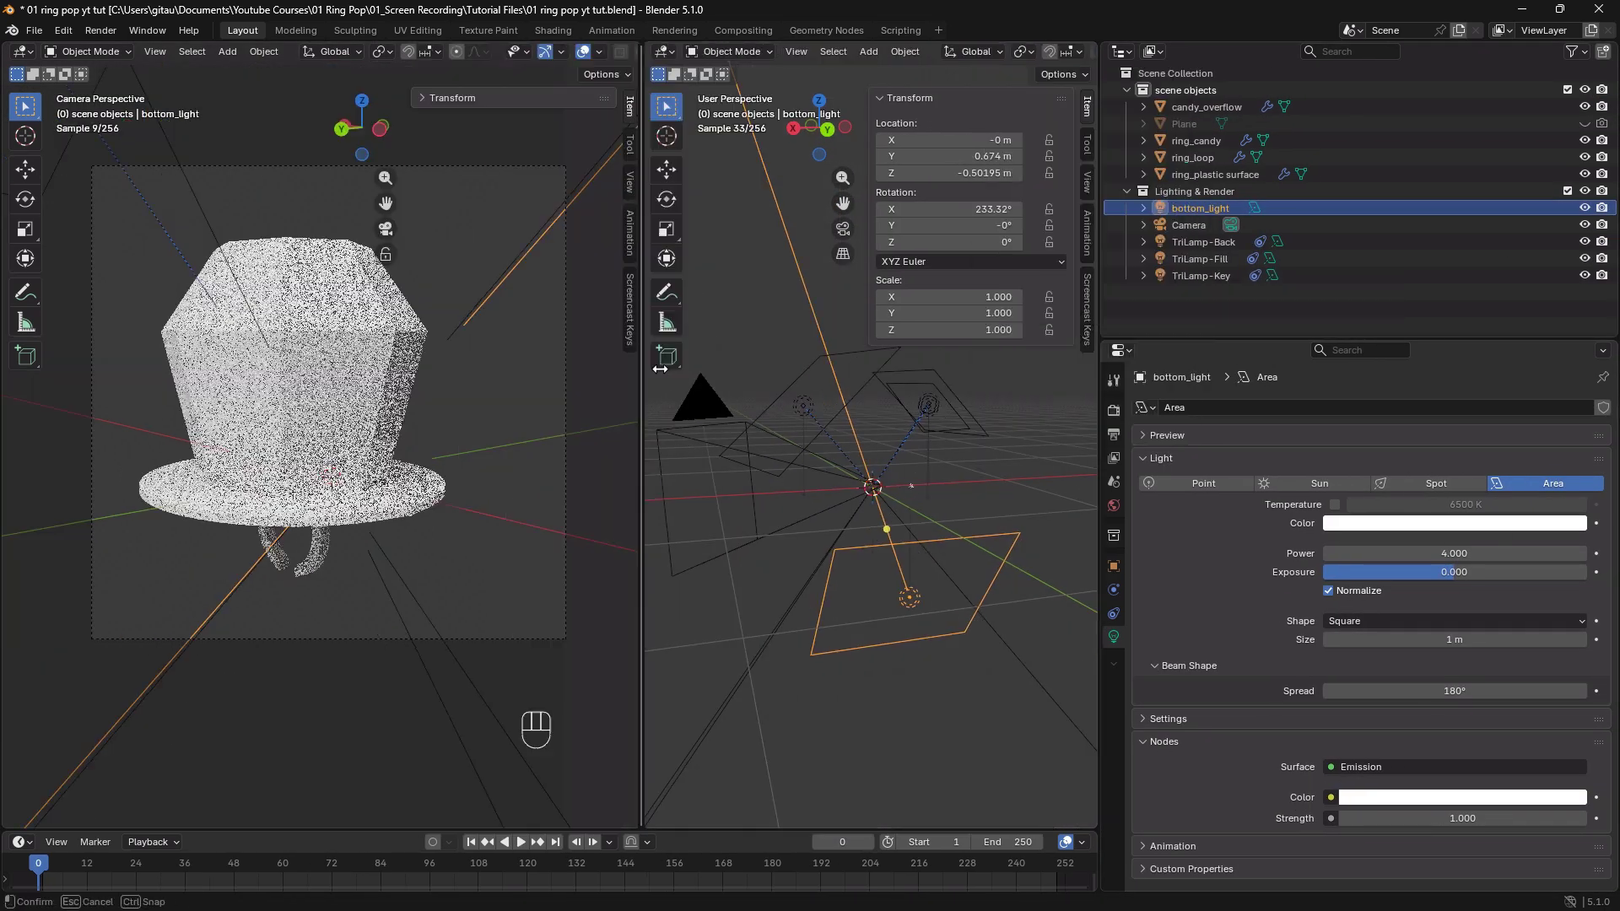
{"action": "left_click", "coordinate": [630, 51]}
{"action": "left_click", "coordinate": [554, 209]}
{"action": "left_click", "coordinate": [625, 253]}
{"action": "left_click", "coordinate": [939, 308]}
{"action": "key", "text": "h"}
{"action": "left_click", "coordinate": [748, 431]}
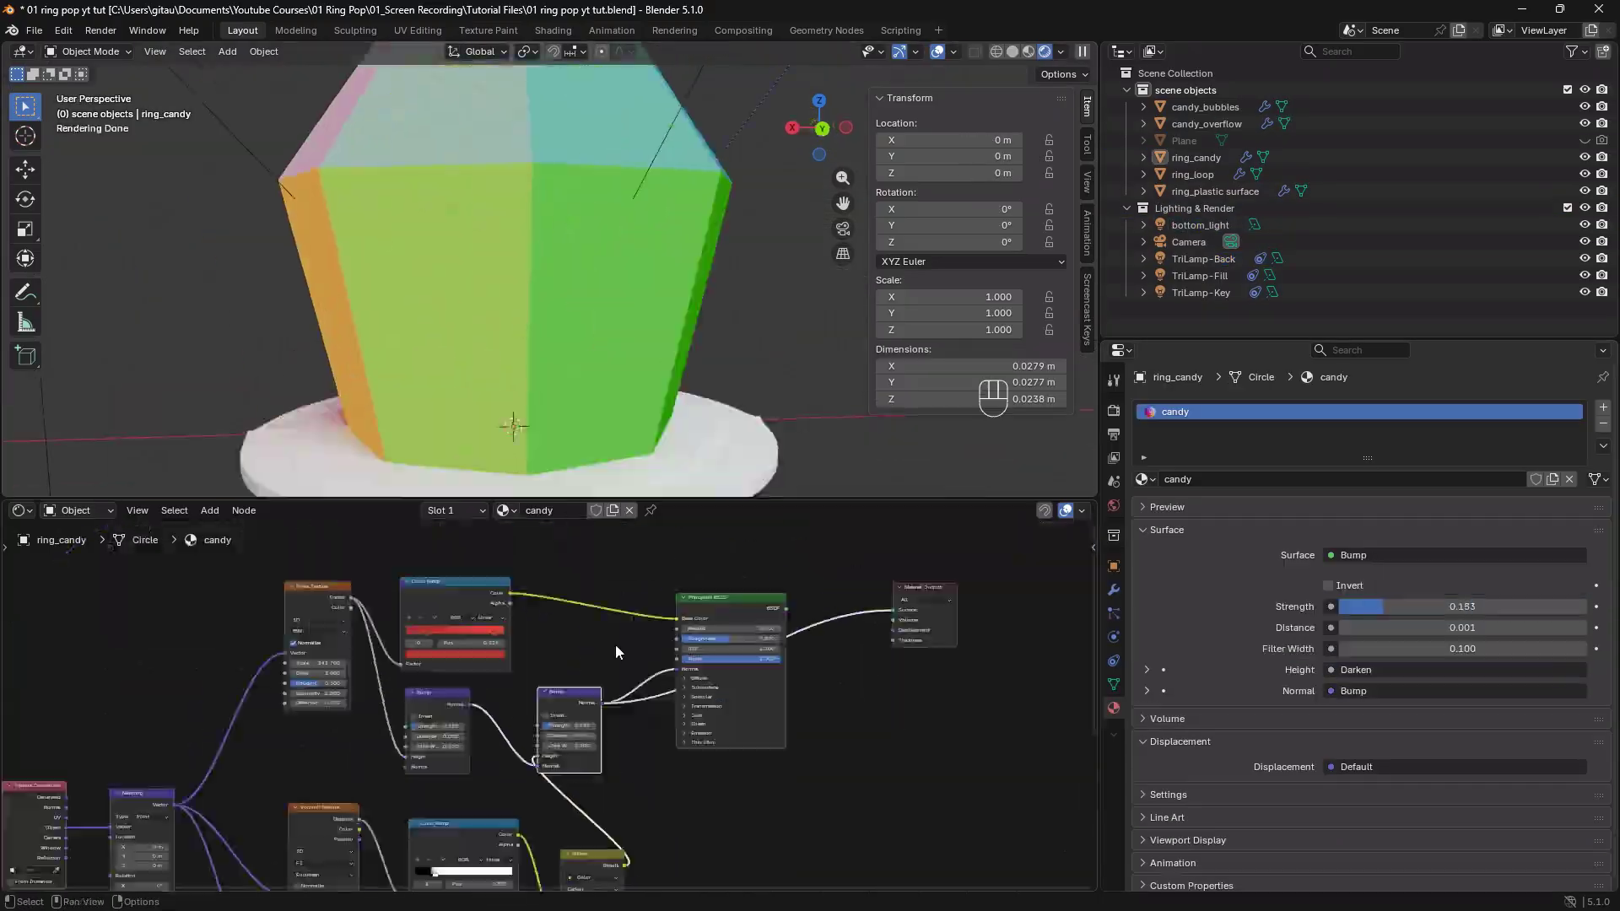
{"action": "left_click", "coordinate": [699, 663]}
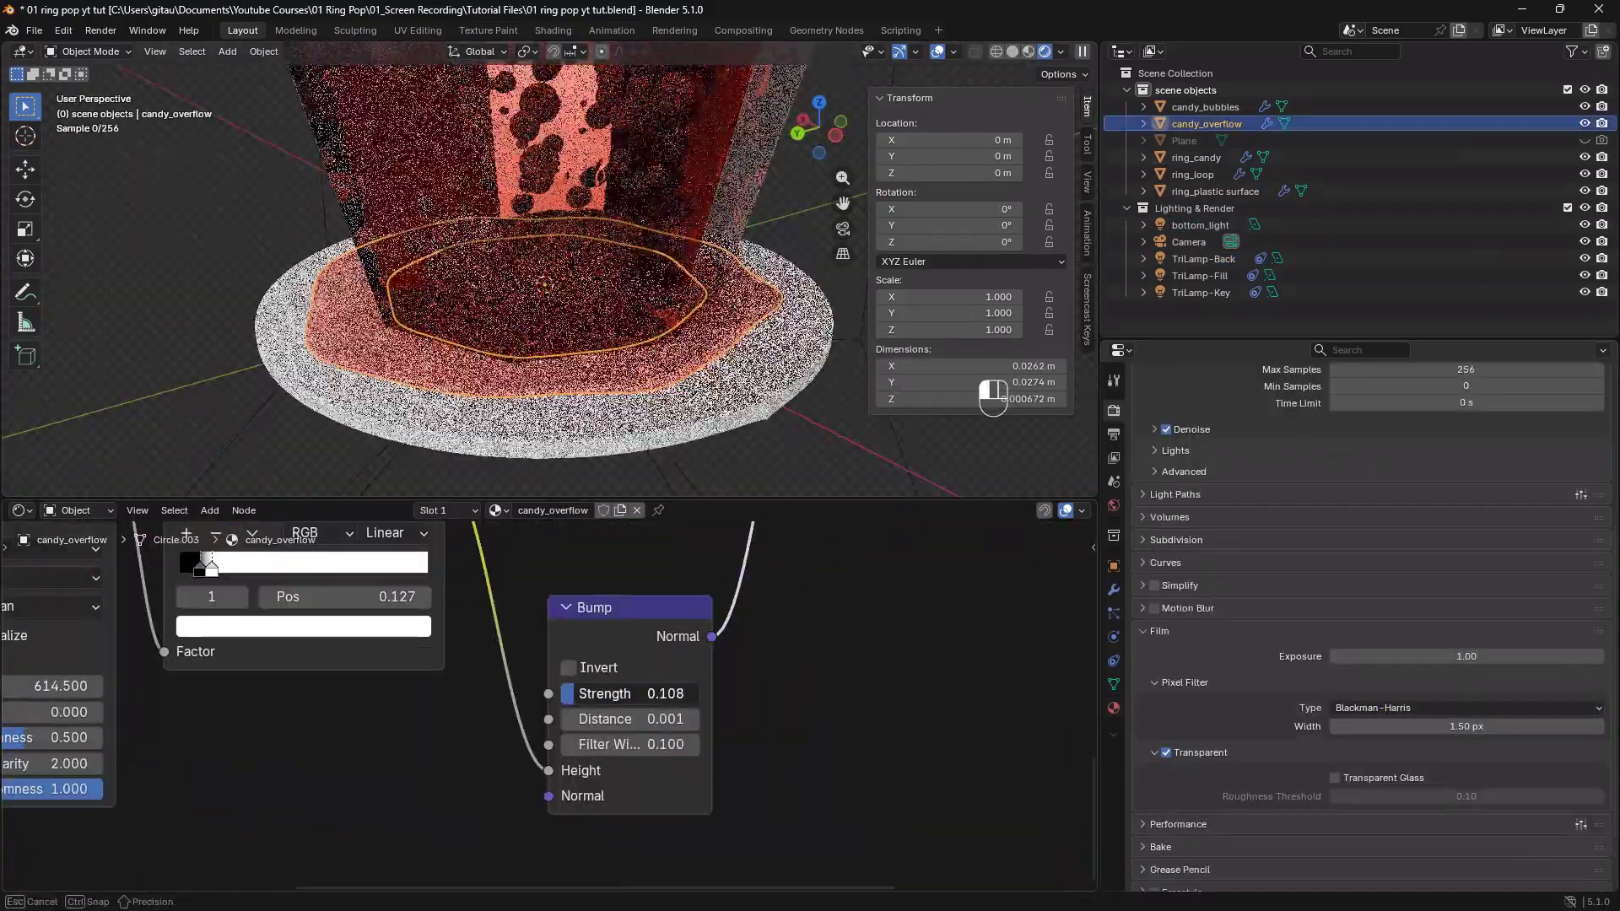
Fine-tune the Bump node's strength in the candy_overflow material and look through the camera.
{"action": "left_click_drag", "start_coordinate": [650, 590], "coordinate": [675, 589]}
{"action": "scroll", "coordinate": [506, 675], "scroll_direction": "down", "scroll_amount": 2}
{"action": "left_click", "coordinate": [524, 683]}
{"action": "scroll", "coordinate": [506, 253], "scroll_direction": "down", "scroll_amount": 5}
{"action": "mouse_move", "coordinate": [540, 694]}
{"action": "left_mouse_down"}
{"action": "mouse_move", "coordinate": [725, 694]}
{"action": "mouse_move", "coordinate": [575, 706]}
{"action": "left_mouse_up"}
{"action": "left_click", "coordinate": [448, 334]}
{"action": "left_click", "coordinate": [438, 317]}
{"action": "scroll", "coordinate": [431, 363], "scroll_direction": "up", "scroll_amount": 4}
{"action": "left_click", "coordinate": [506, 469]}
{"action": "key", "text": "KP_0"}
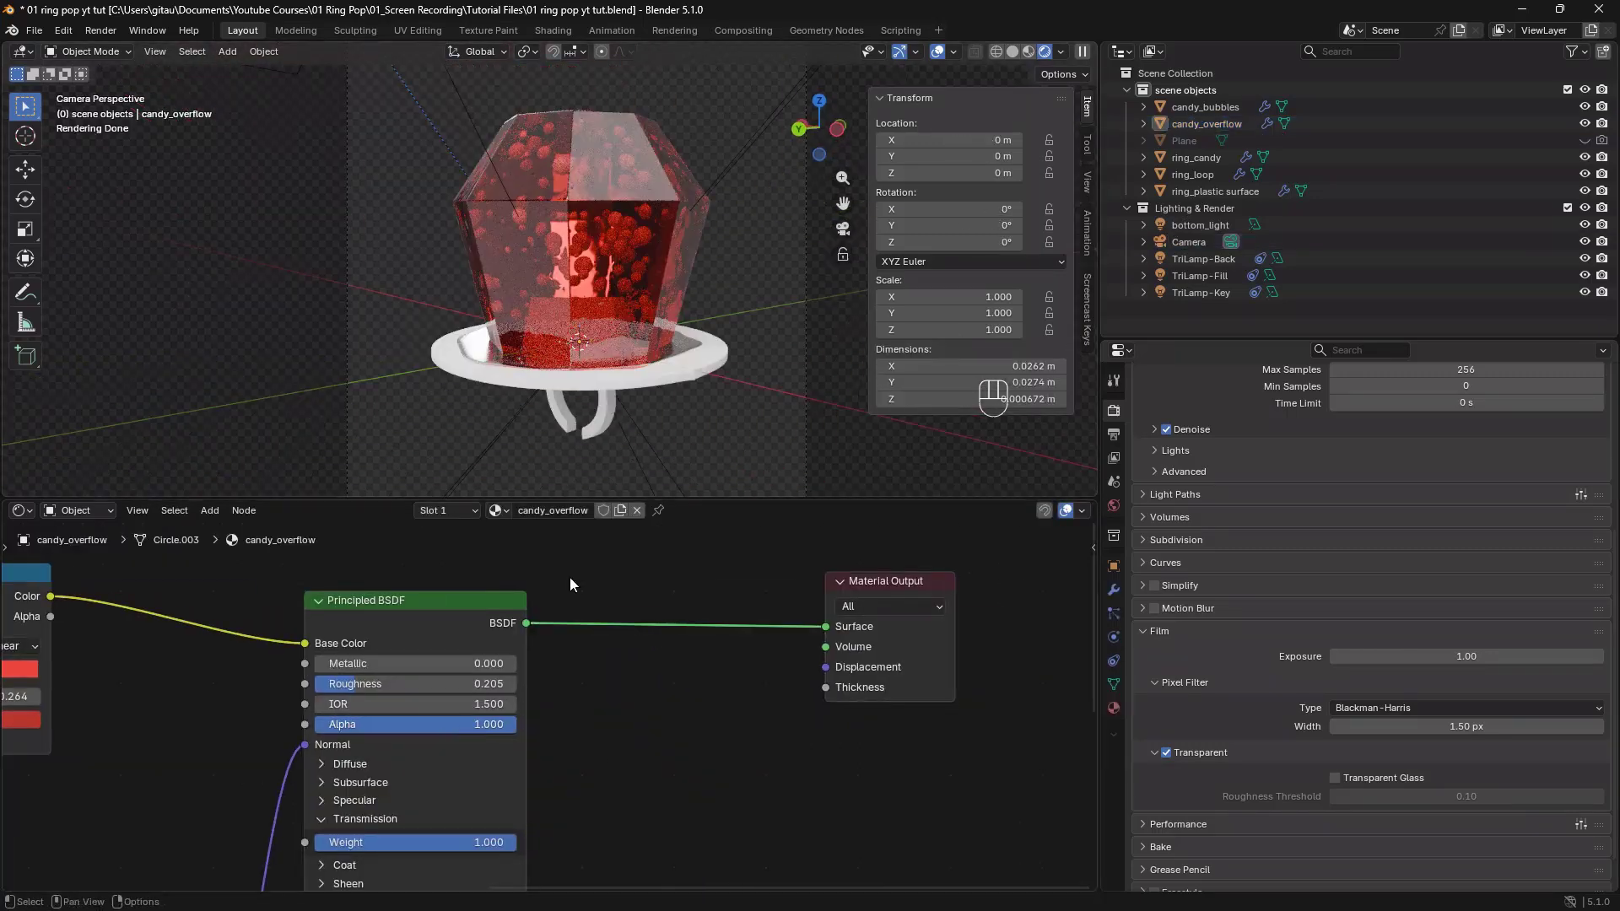
Lower the Principled BSDF roughness in the candy_overflow material.
{"action": "middle_click_drag", "start_coordinate": [569, 575], "coordinate": [565, 527]}
{"action": "left_click_drag", "start_coordinate": [371, 637], "coordinate": [346, 636]}
{"action": "scroll", "coordinate": [565, 608], "scroll_direction": "down", "scroll_amount": 5}
{"action": "left_click_drag", "start_coordinate": [760, 802], "coordinate": [202, 540]}
{"action": "left_click_drag", "start_coordinate": [692, 557], "coordinate": [692, 540]}
Assign the candy_bubbles material to the bubbles in their geometry nodes and return to the shader editor.
{"action": "left_click", "coordinate": [631, 289]}
{"action": "left_click", "coordinate": [23, 511]}
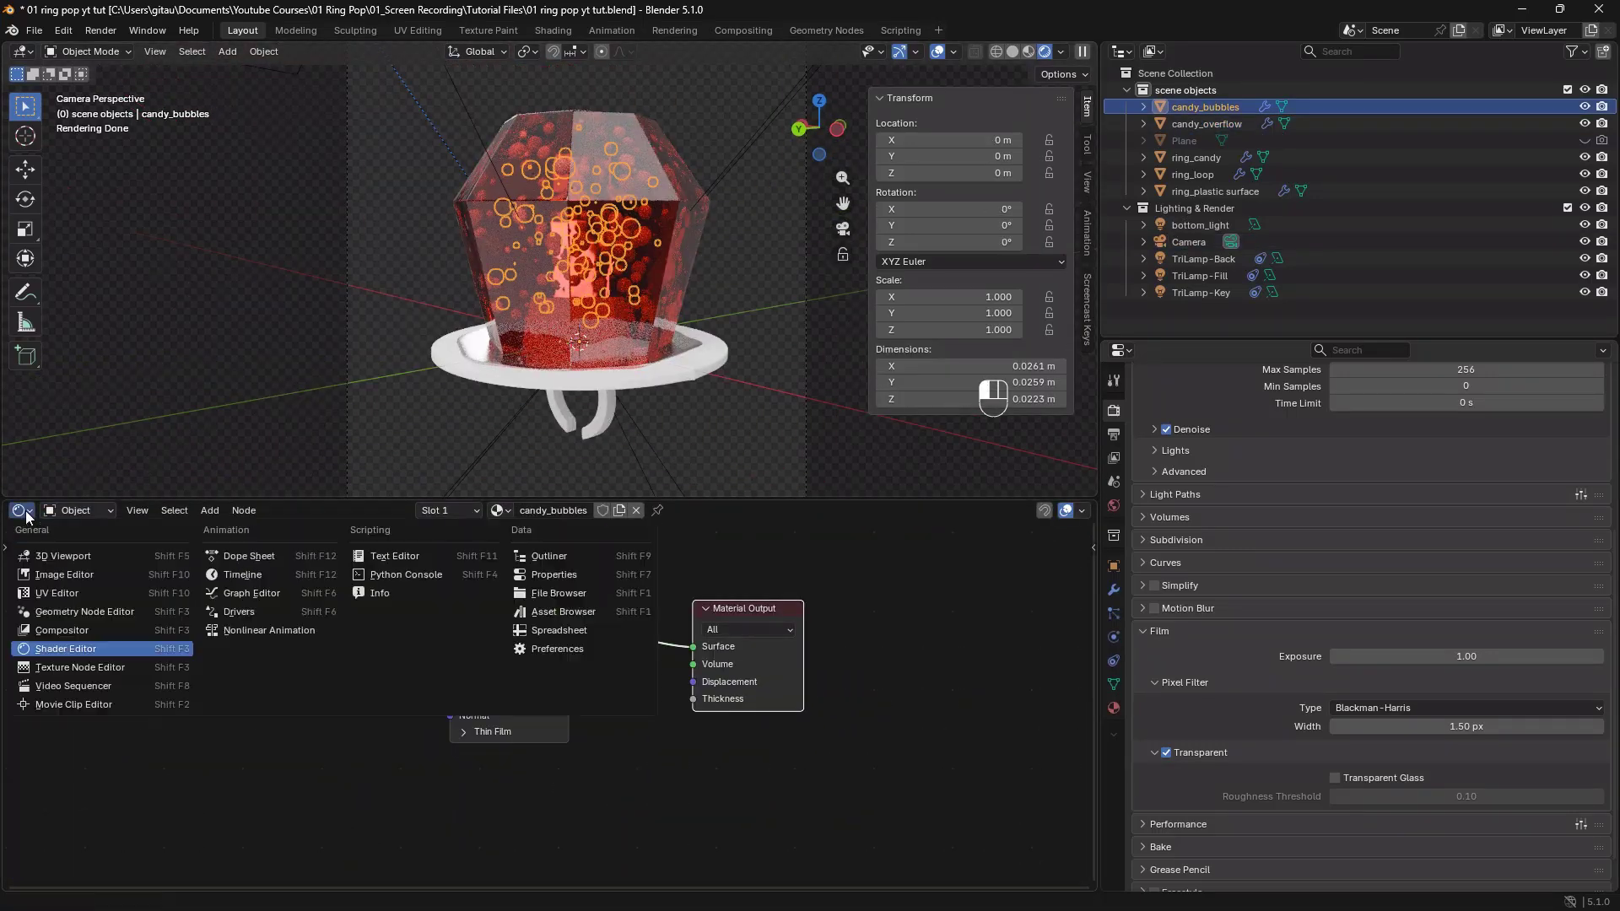
{"action": "left_click", "coordinate": [82, 612]}
{"action": "left_click", "coordinate": [483, 741]}
{"action": "left_click", "coordinate": [544, 590]}
{"action": "left_click", "coordinate": [405, 448]}
{"action": "left_click", "coordinate": [23, 511]}
{"action": "left_click", "coordinate": [83, 648]}
Set the candy_bubbles Glass BSDF's IOR to 1.46 and raise its roughness.
{"action": "scroll", "coordinate": [563, 665], "scroll_direction": "up", "scroll_amount": 3}
{"action": "left_click", "coordinate": [624, 719]}
{"action": "double_click", "coordinate": [506, 718]}
{"action": "type", "text": "1.46"}
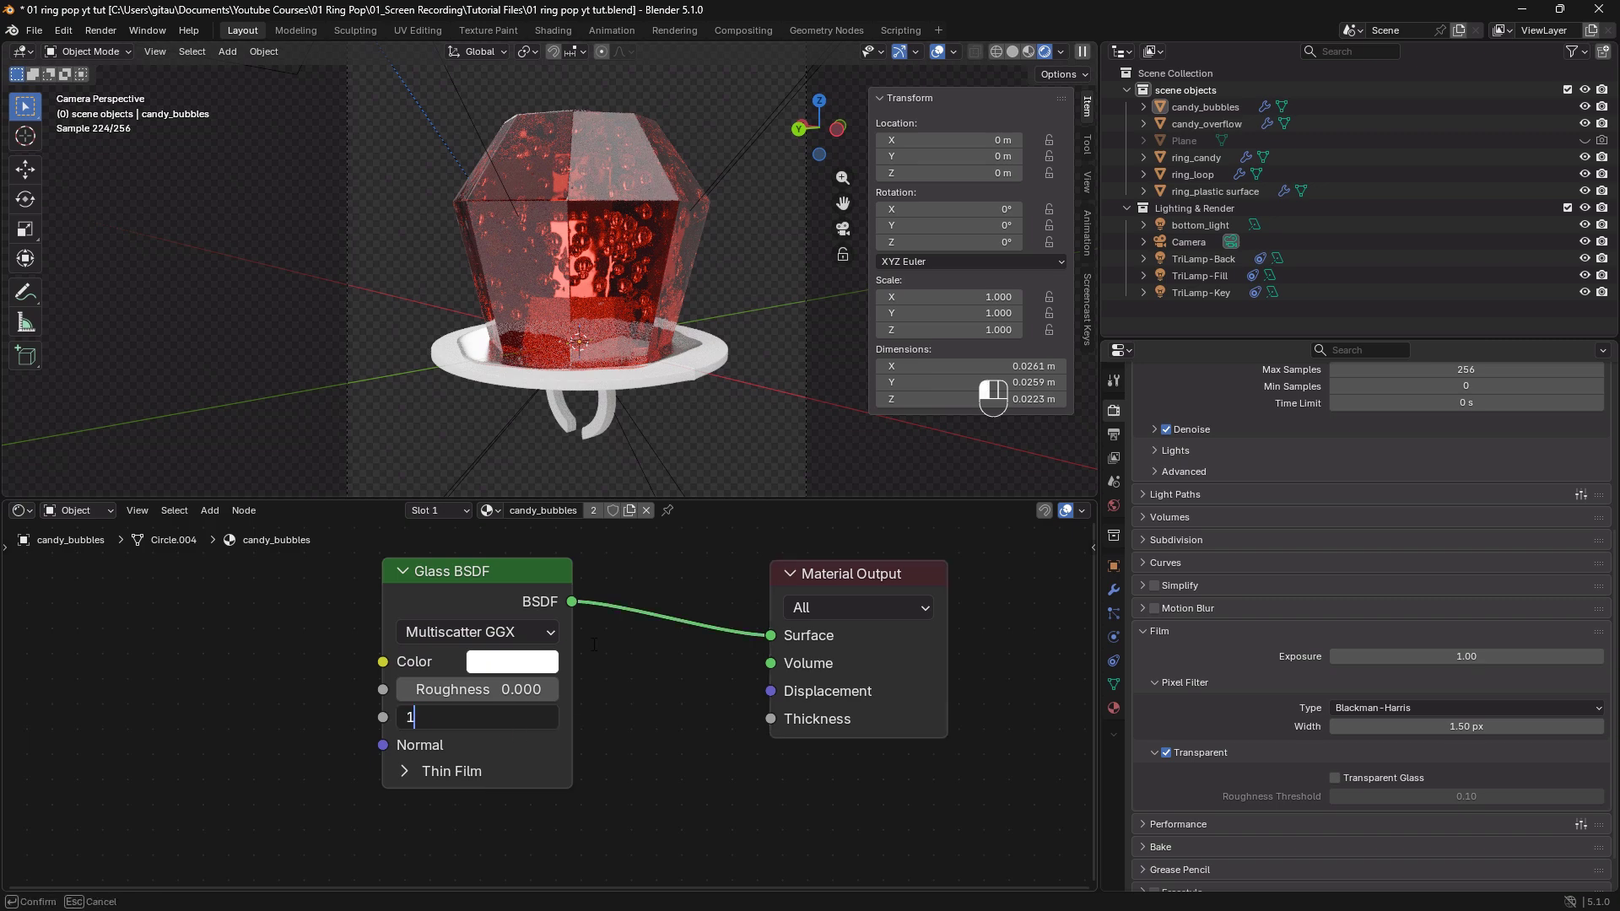
{"action": "key", "text": "Return"}
{"action": "left_click_drag", "start_coordinate": [448, 690], "coordinate": [549, 691]}
Change the Volume Absorption density in the ring_candy object's candy material.
{"action": "left_click", "coordinate": [550, 316]}
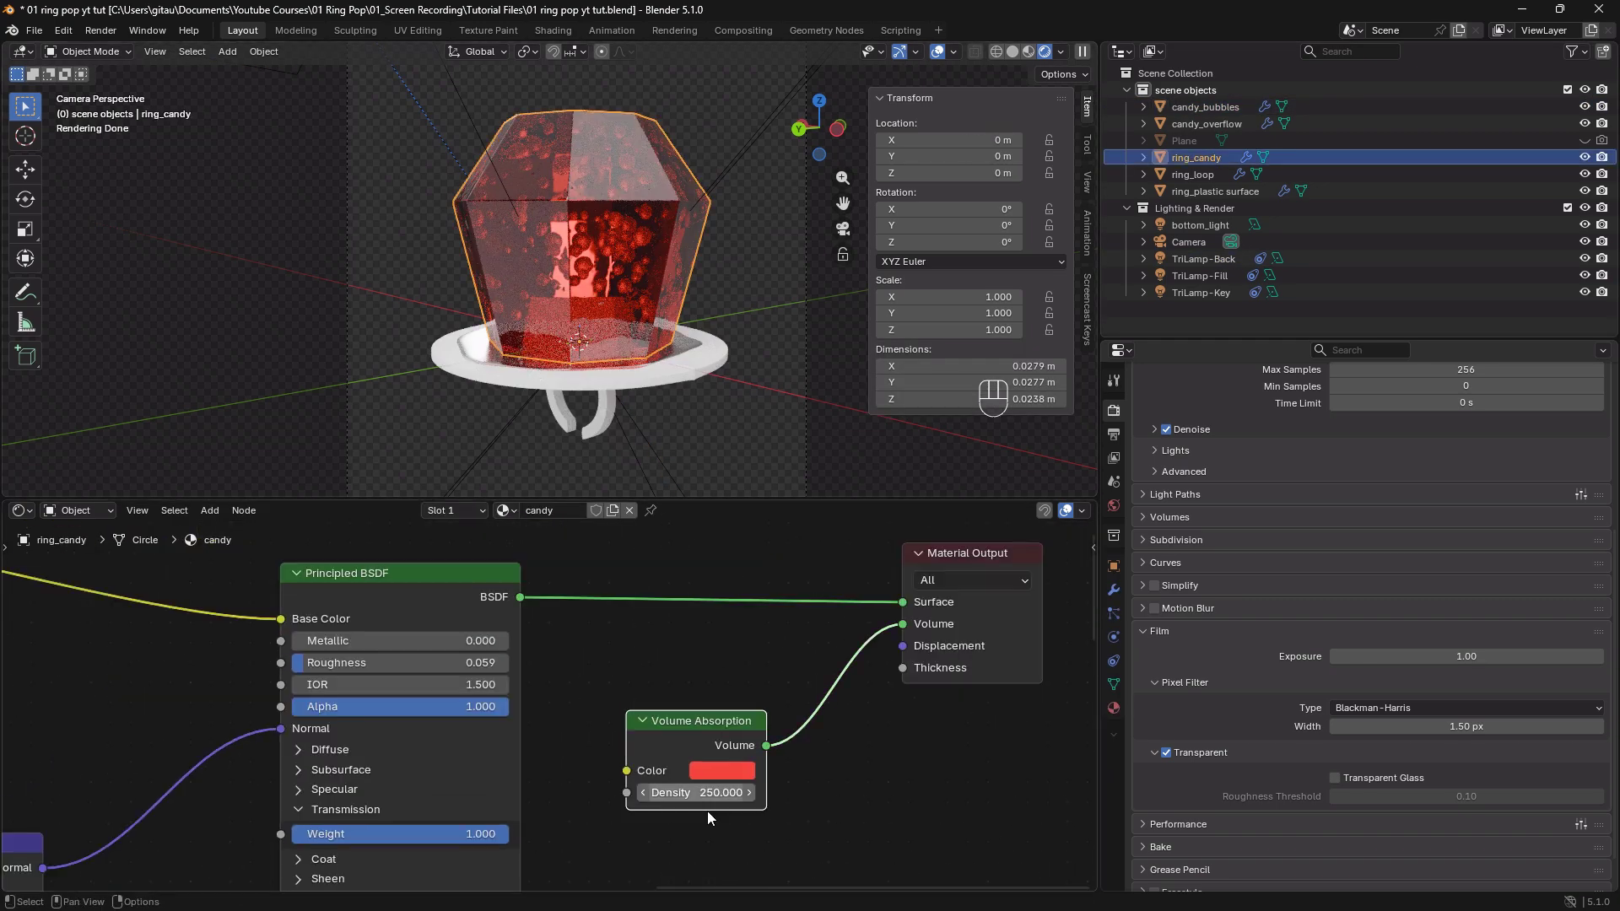
{"action": "double_click", "coordinate": [734, 793]}
{"action": "type", "text": "4"}
{"action": "key", "text": "Return"}
{"action": "left_click", "coordinate": [22, 511]}
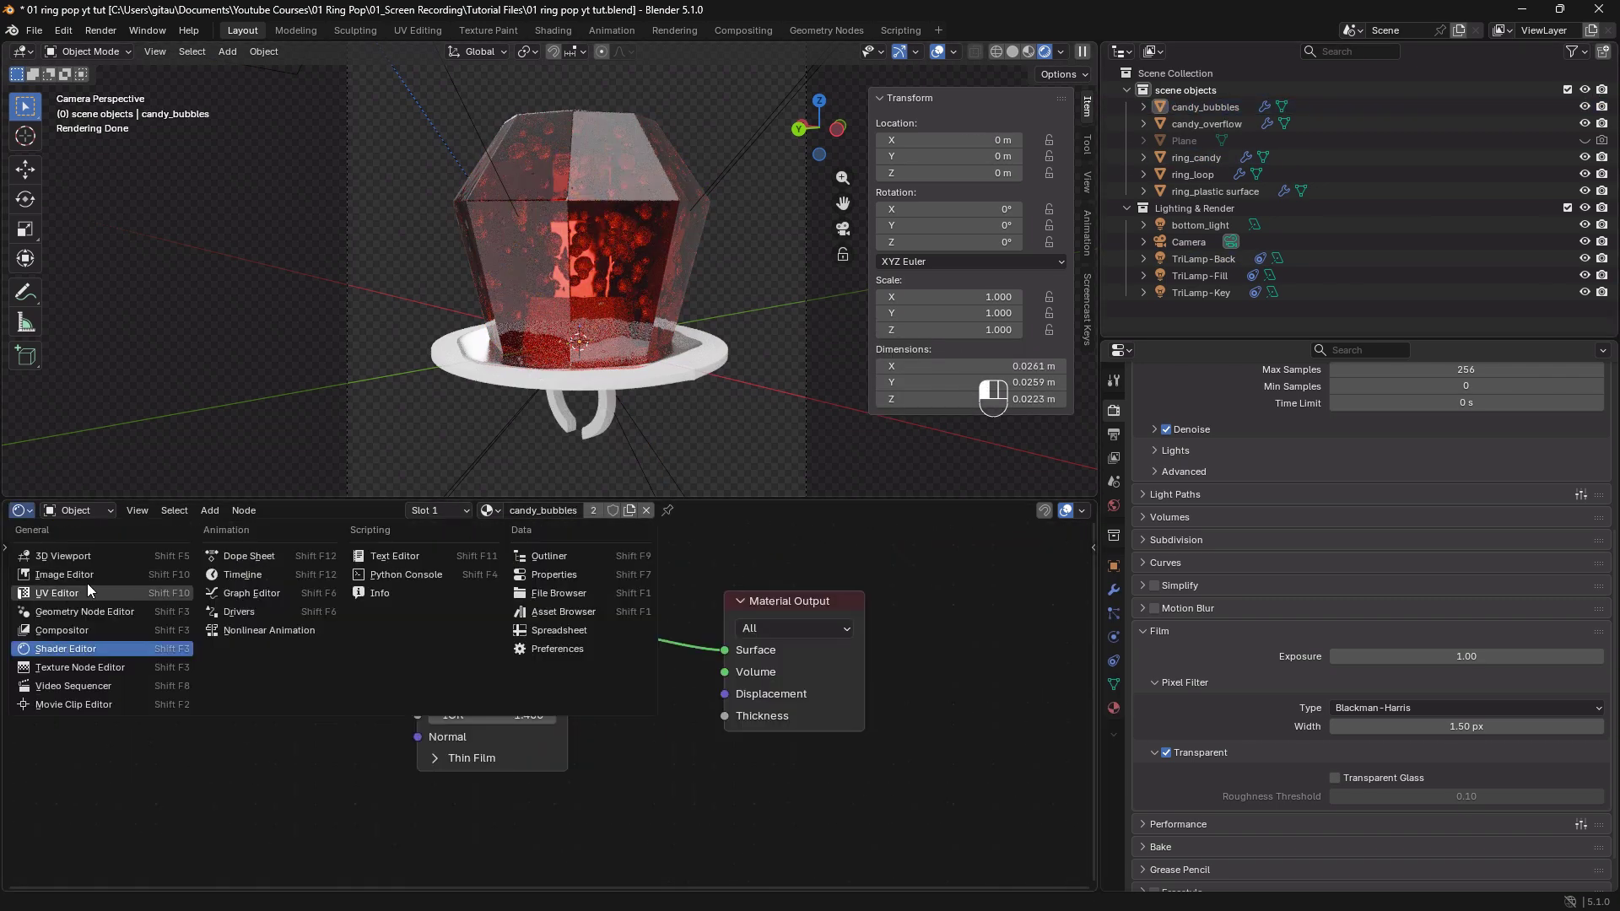
Recolour both Color Ramp stops of the plastic material blue, pasting a hex code for the white stop.
{"action": "left_click", "coordinate": [442, 792]}
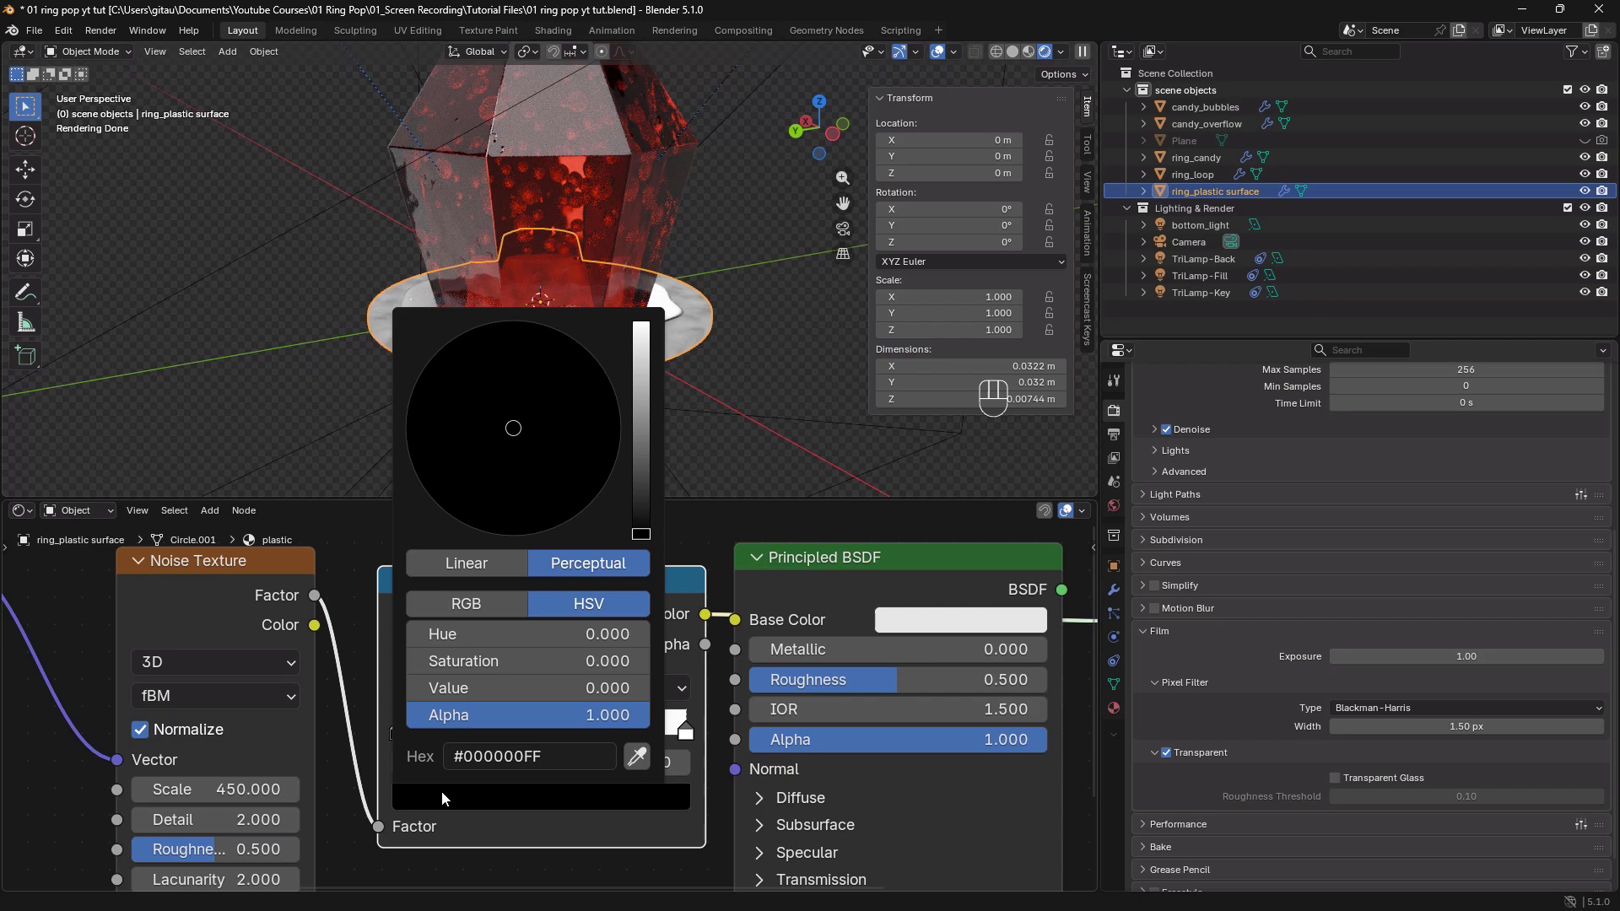
{"action": "left_click_drag", "start_coordinate": [641, 532], "coordinate": [641, 363]}
{"action": "left_click", "coordinate": [582, 353]}
{"action": "left_click", "coordinate": [685, 732]}
{"action": "left_click", "coordinate": [541, 796]}
{"action": "left_click", "coordinate": [563, 763]}
{"action": "key", "text": "ctrl+a"}
{"action": "key", "text": "ctrl+v"}
{"action": "key", "text": "Return"}
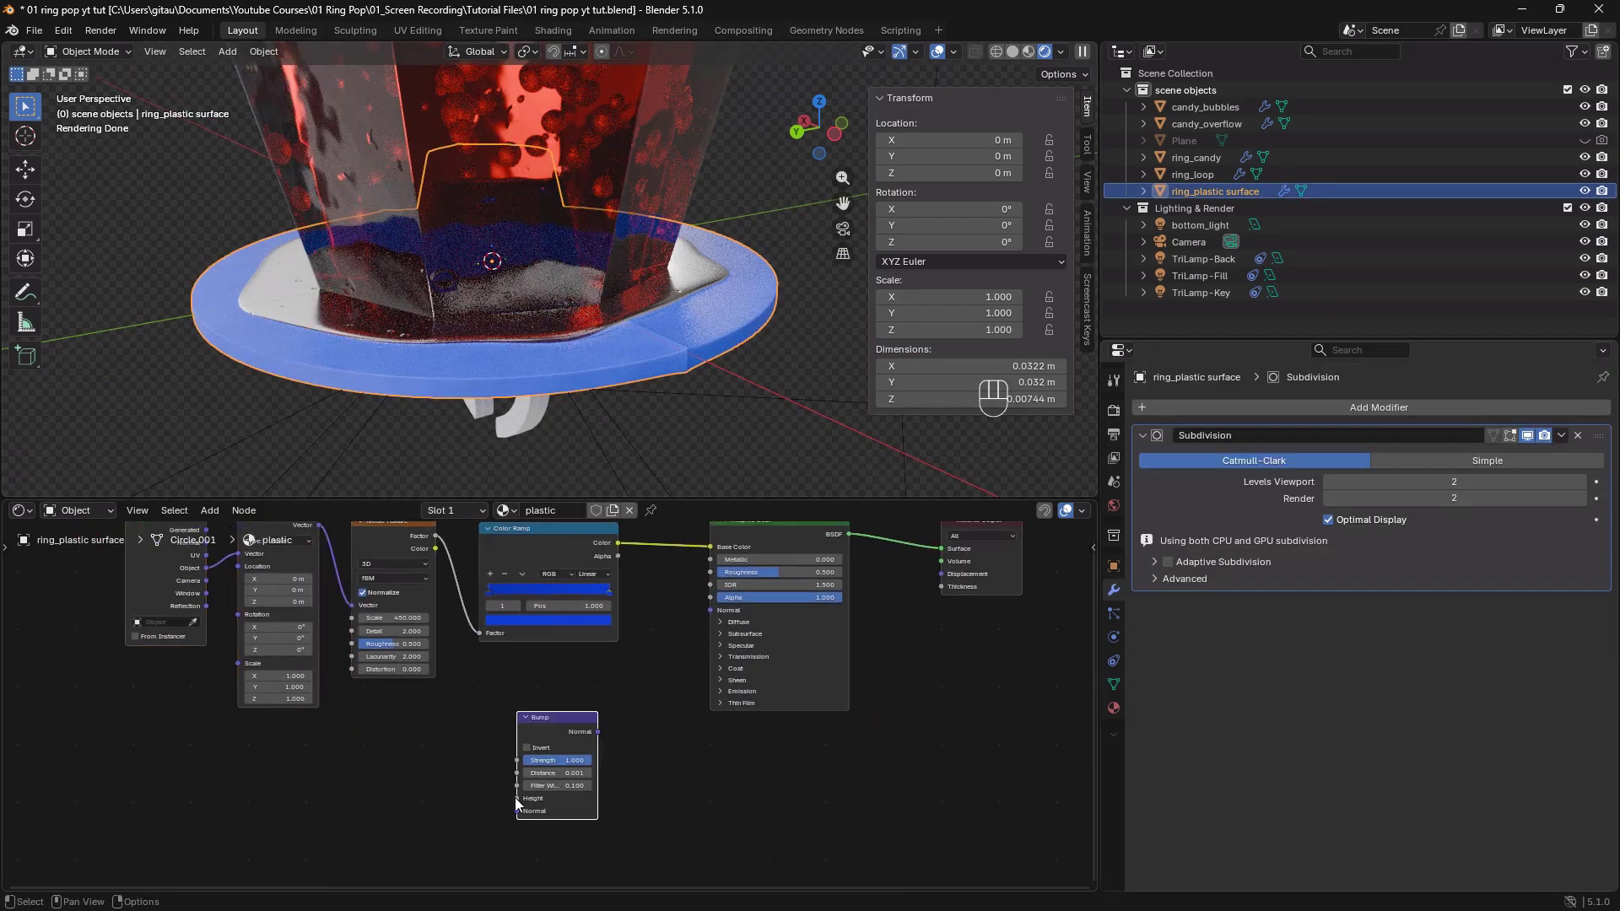
Connect the Noise Texture's factor through the Bump node to the plastic's Principled BSDF normal and set a node value to 0.45.
{"action": "left_click_drag", "start_coordinate": [516, 798], "coordinate": [435, 536]}
{"action": "left_click_drag", "start_coordinate": [603, 747], "coordinate": [716, 626]}
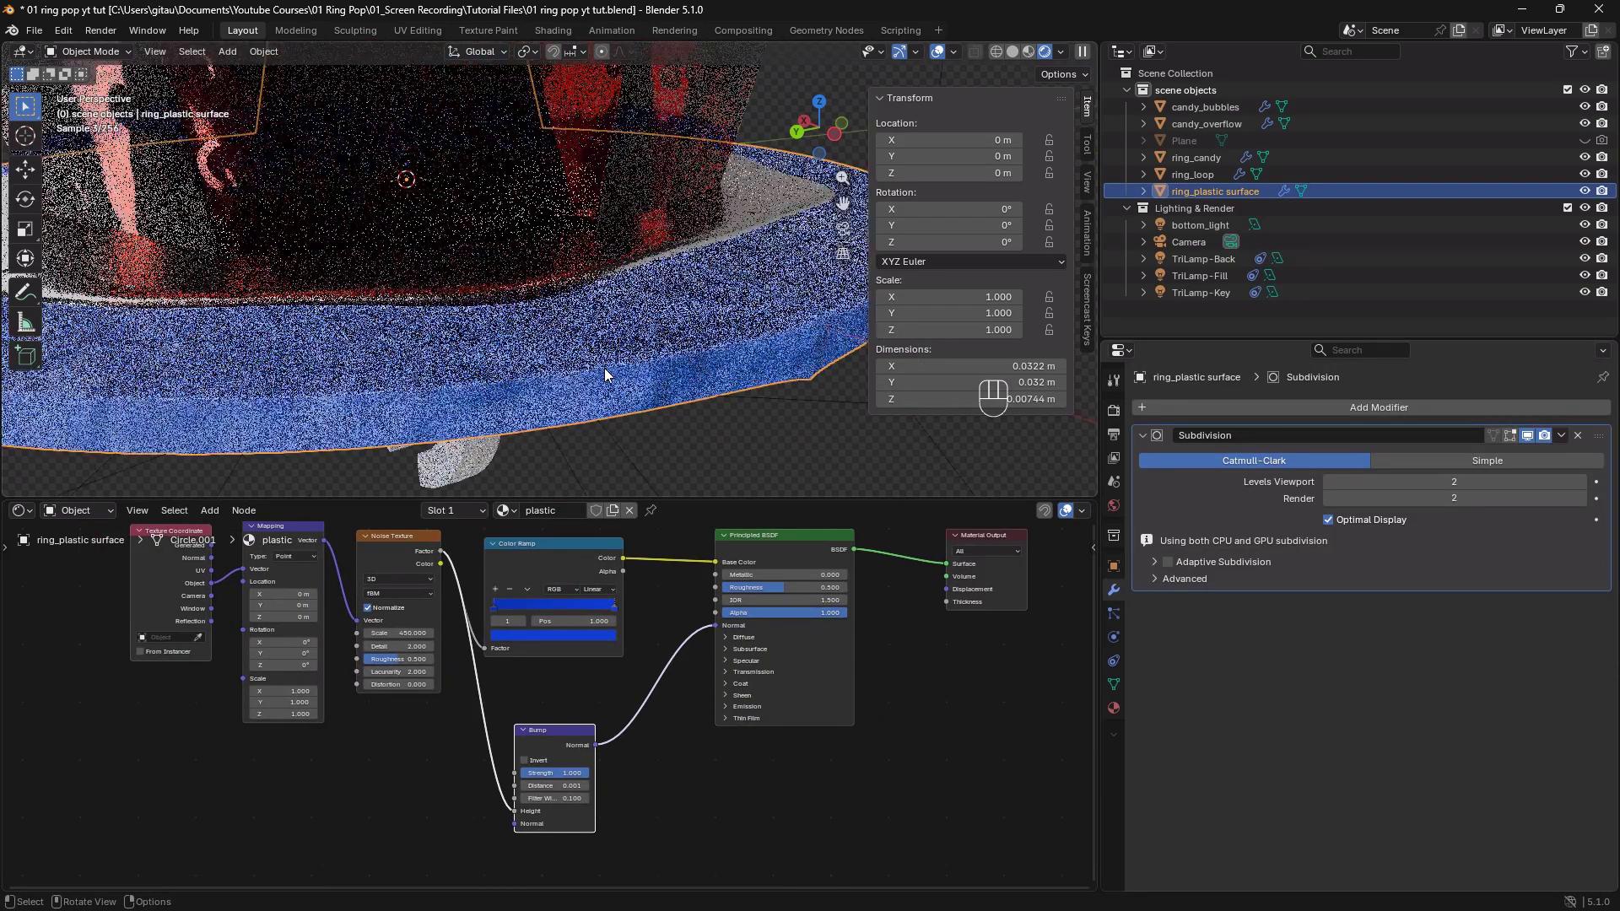
{"action": "scroll", "coordinate": [608, 372], "scroll_direction": "down", "scroll_amount": 5}
{"action": "middle_click_drag", "start_coordinate": [759, 584], "coordinate": [604, 599]}
{"action": "double_click", "coordinate": [740, 600]}
{"action": "type", "text": ".45"}
{"action": "key", "text": "Return"}
{"action": "left_click", "coordinate": [844, 231]}
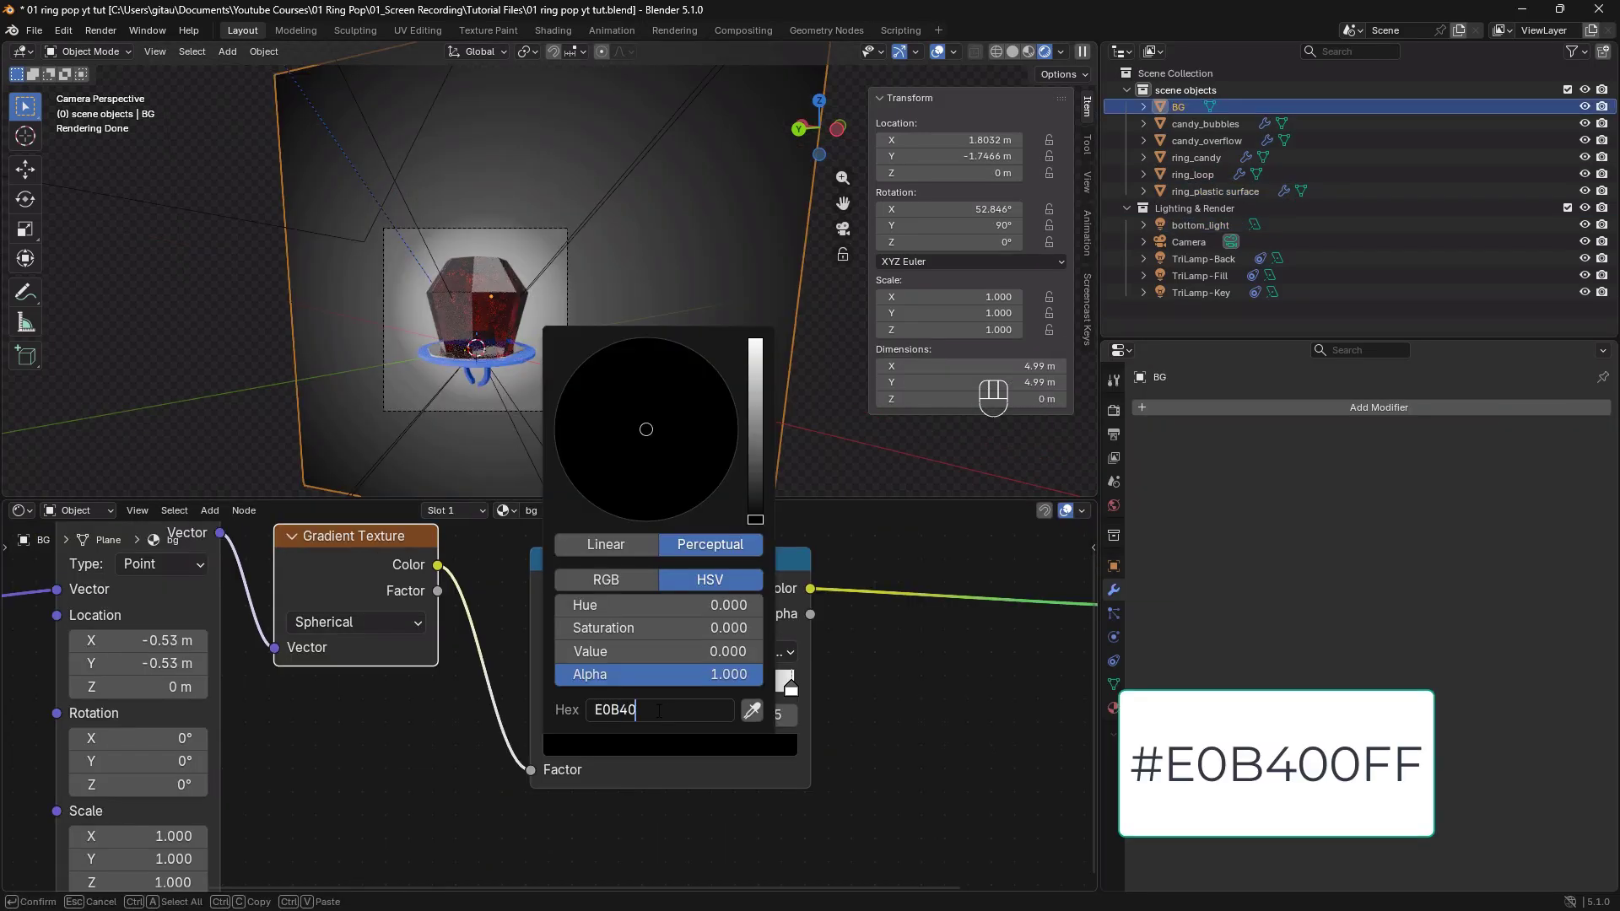
Set the dark stop of the bg material's Color Ramp to E0B400FF and add a middle stop coloured FFDF02FF.
{"action": "key", "text": "Return"}
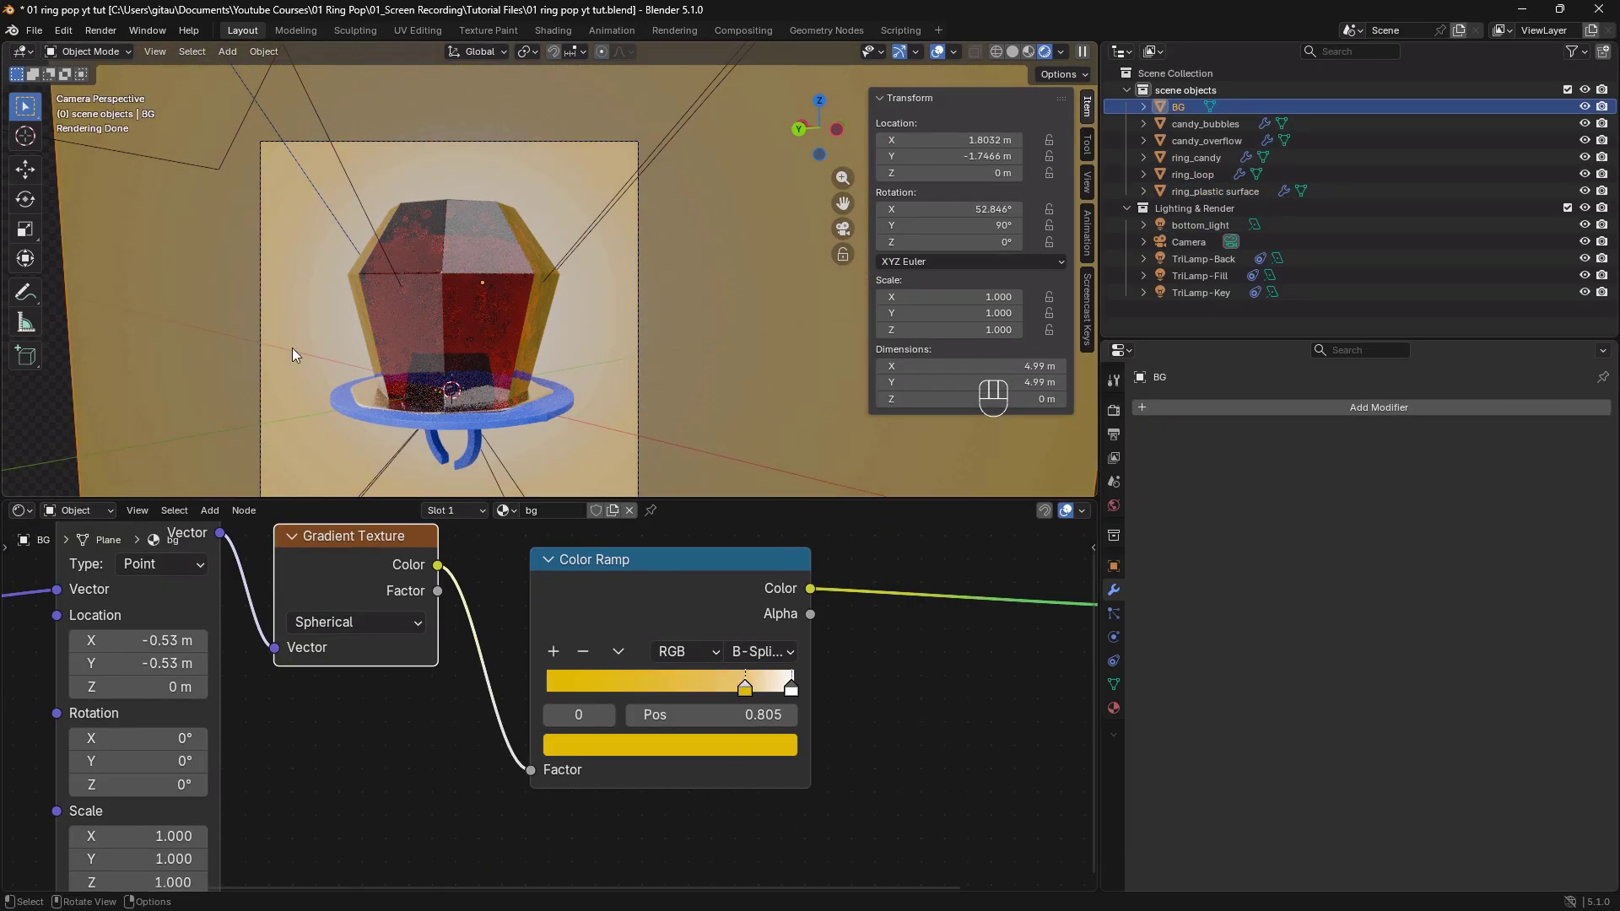
{"action": "left_click", "coordinate": [532, 644]}
{"action": "left_click", "coordinate": [633, 738]}
{"action": "left_click", "coordinate": [634, 702]}
{"action": "type", "text": "FFDF02FF"}
Set the last stop of the bg material's Color Ramp to FFFF92FF.
{"action": "left_click", "coordinate": [772, 681]}
{"action": "left_click", "coordinate": [633, 738]}
{"action": "left_click", "coordinate": [634, 702]}
{"action": "type", "text": "FFFF92FF"}
{"action": "key", "text": "Return"}
{"action": "scroll", "coordinate": [635, 702], "scroll_direction": "down", "scroll_amount": 2}
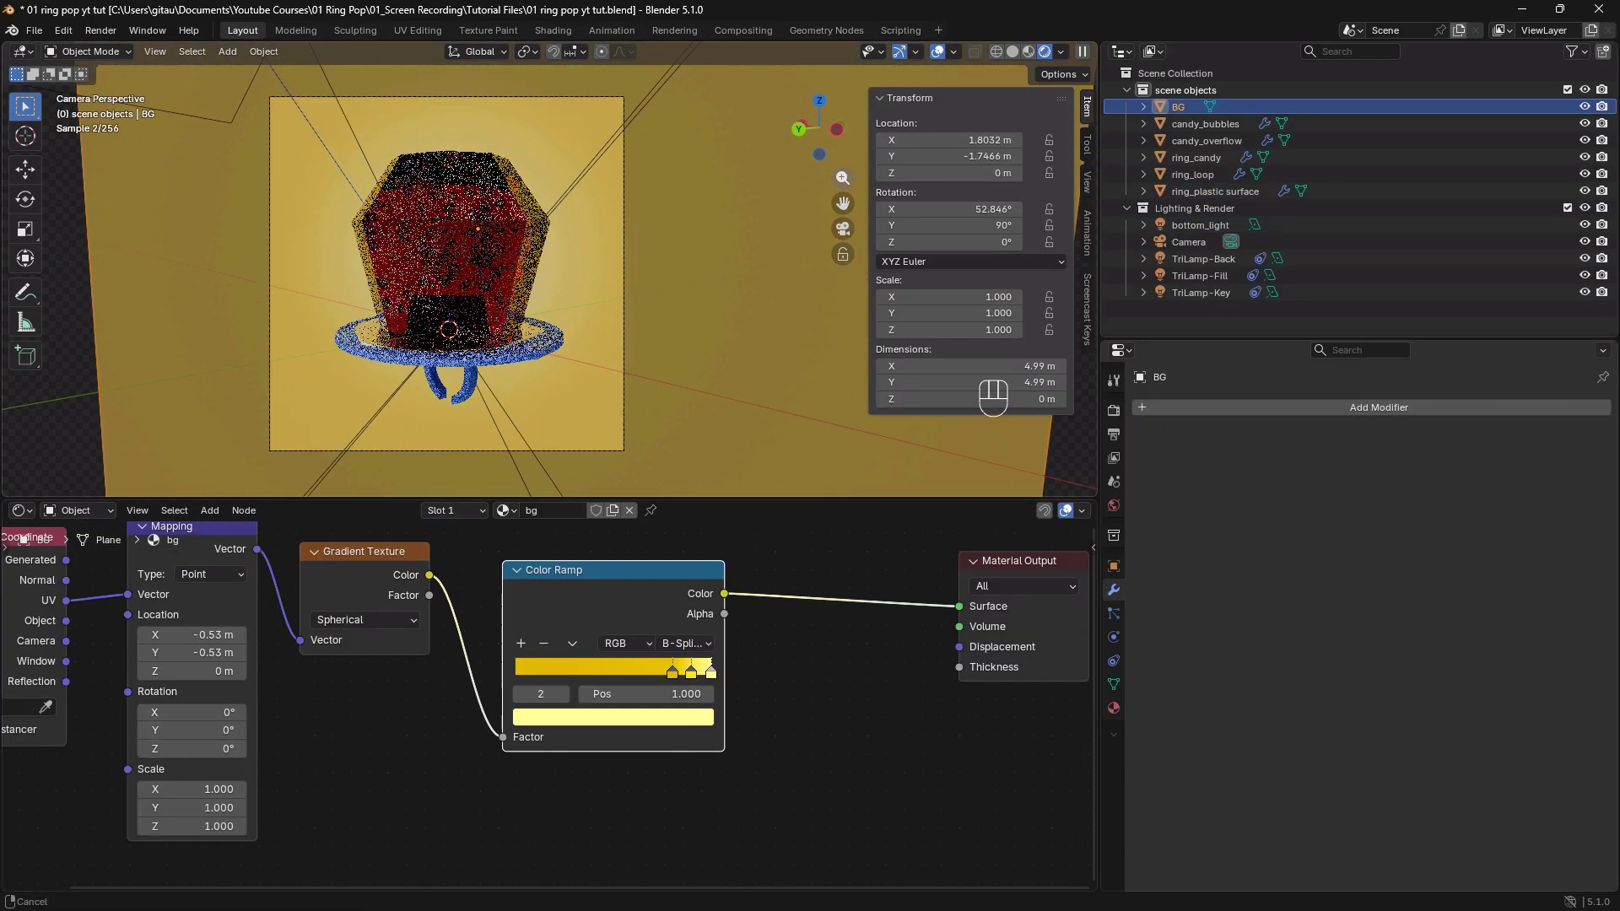
Set the Volume Absorption density of the ring_candy object's candy material to 450.
{"action": "left_click", "coordinate": [398, 258]}
{"action": "double_click", "coordinate": [604, 757]}
{"action": "type", "text": "450"}
{"action": "key", "text": "Return"}
Add an Emission shader, a second shader node and a mix node to the BG object's bg material.
{"action": "left_click", "coordinate": [65, 434]}
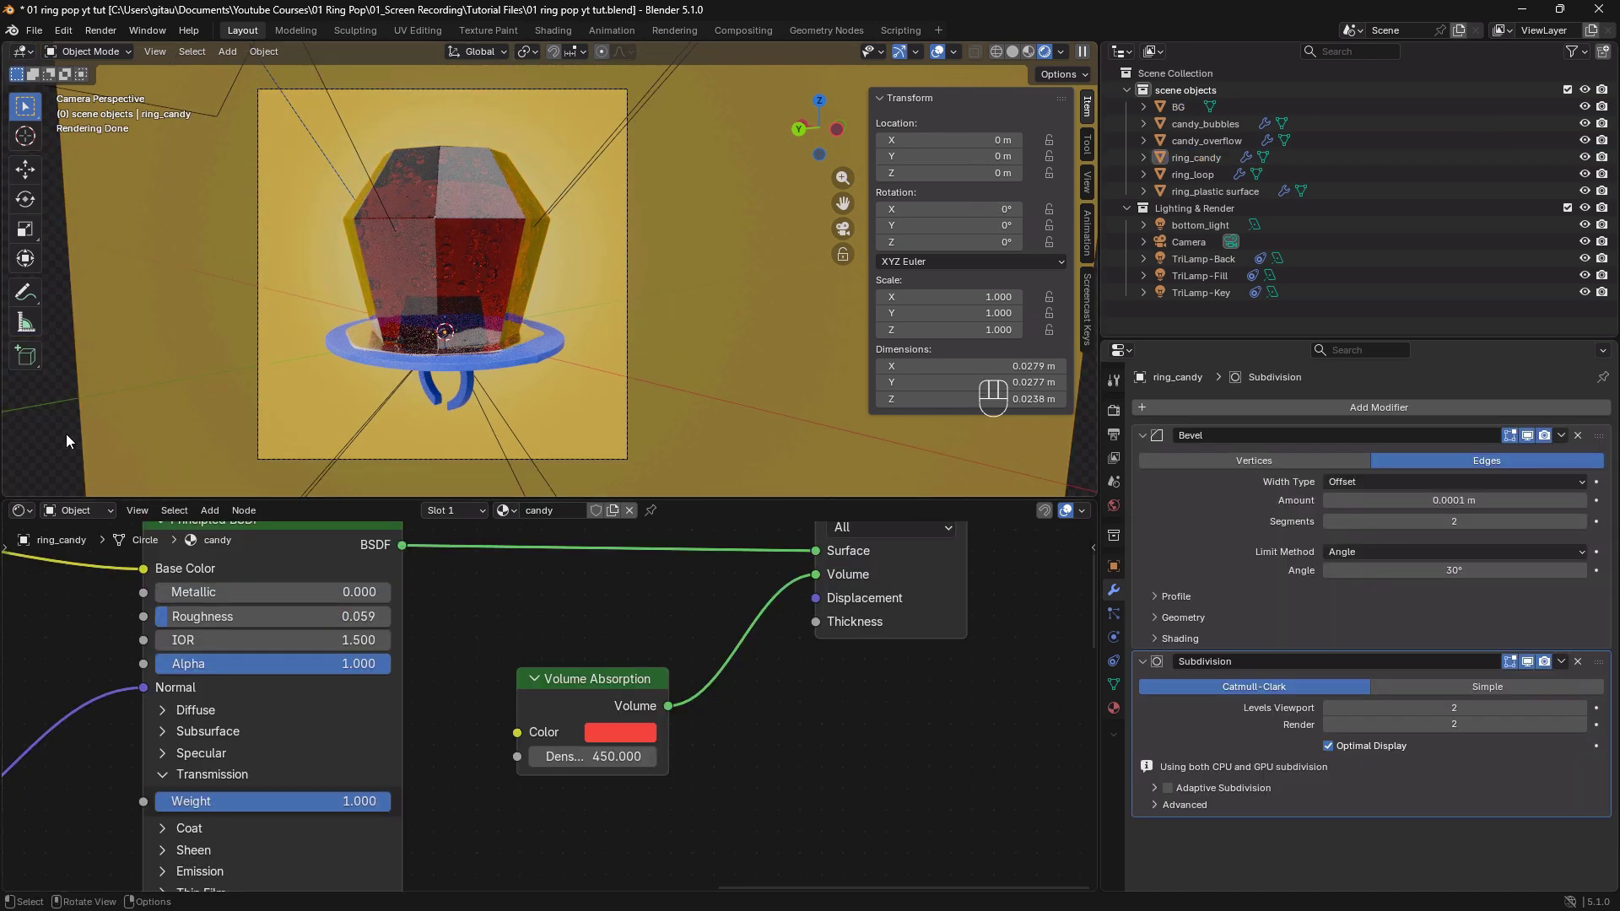
{"action": "key", "text": "shift+a"}
{"action": "type", "text": "emi"}
{"action": "left_click", "coordinate": [589, 687]}
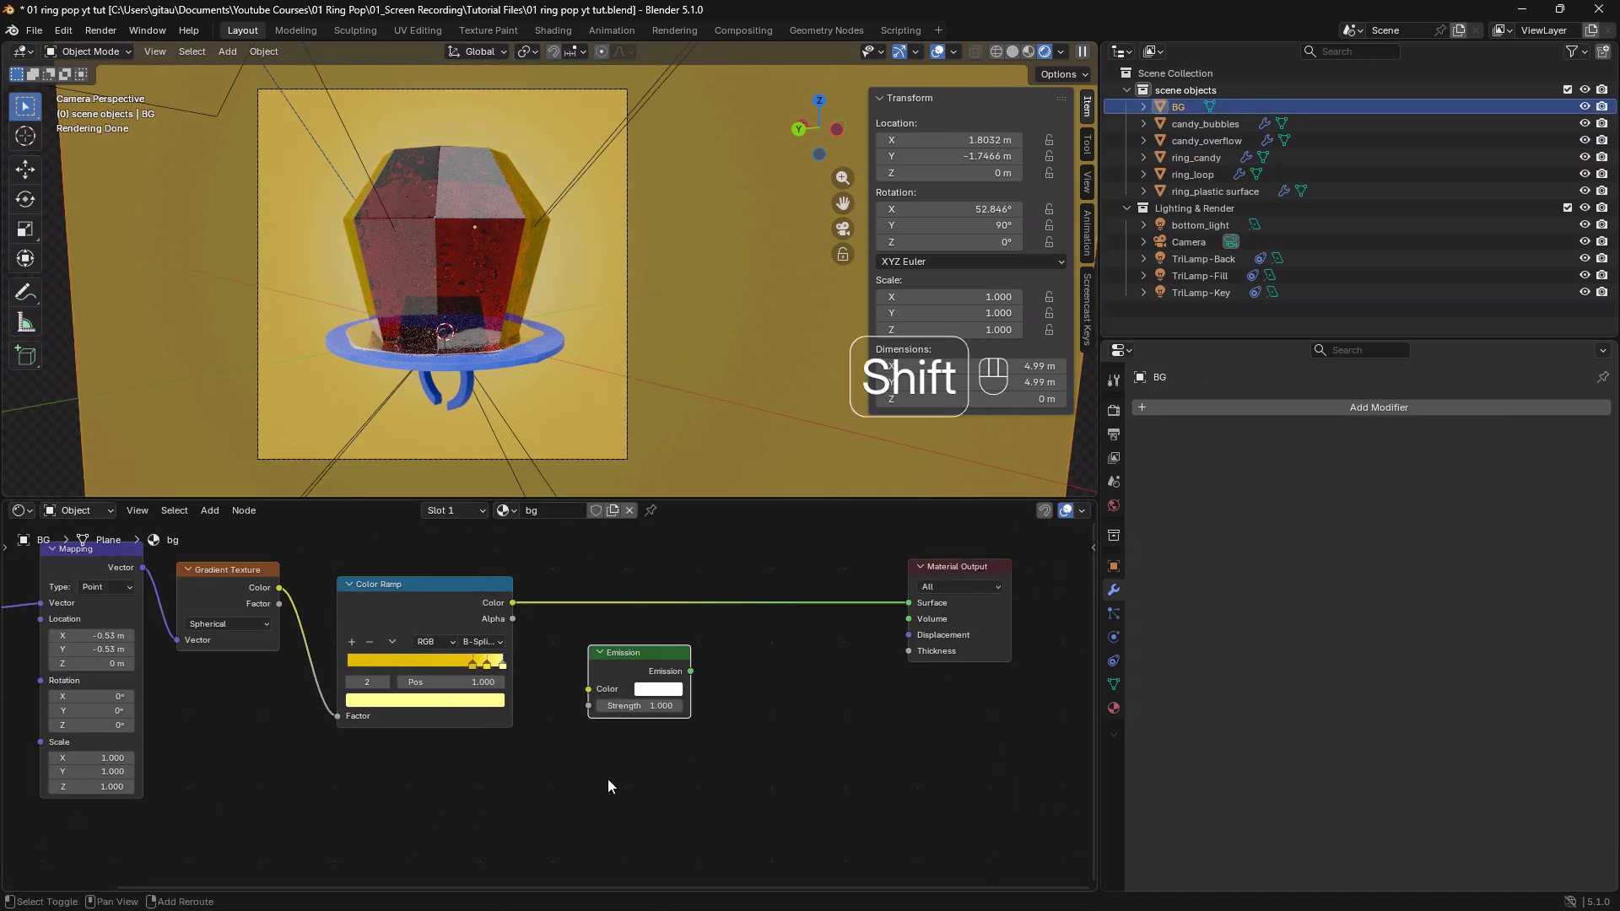
{"action": "key", "text": "shift+a"}
{"action": "left_click", "coordinate": [588, 775]}
{"action": "key", "text": "shift+a"}
{"action": "type", "text": "mix"}
{"action": "left_click", "coordinate": [756, 713]}
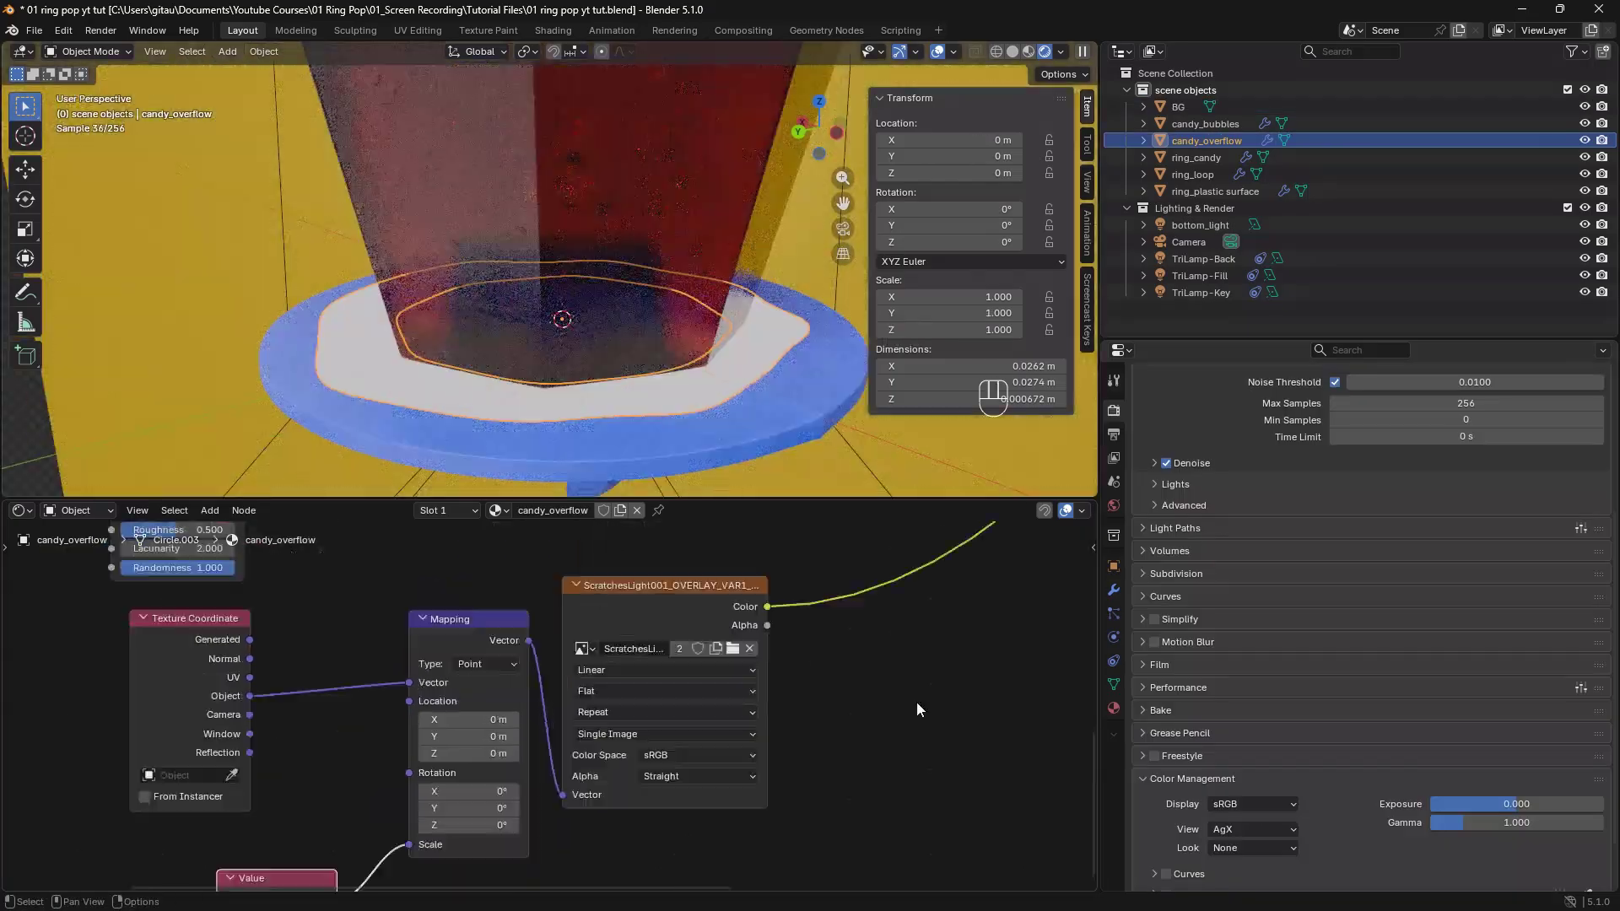
Raise the red channel in the compositor's RGB Curves with a point at 0.7, 0.8 and insert a Vignette effect after it.
{"action": "scroll", "coordinate": [488, 736], "scroll_direction": "up", "scroll_amount": 5}
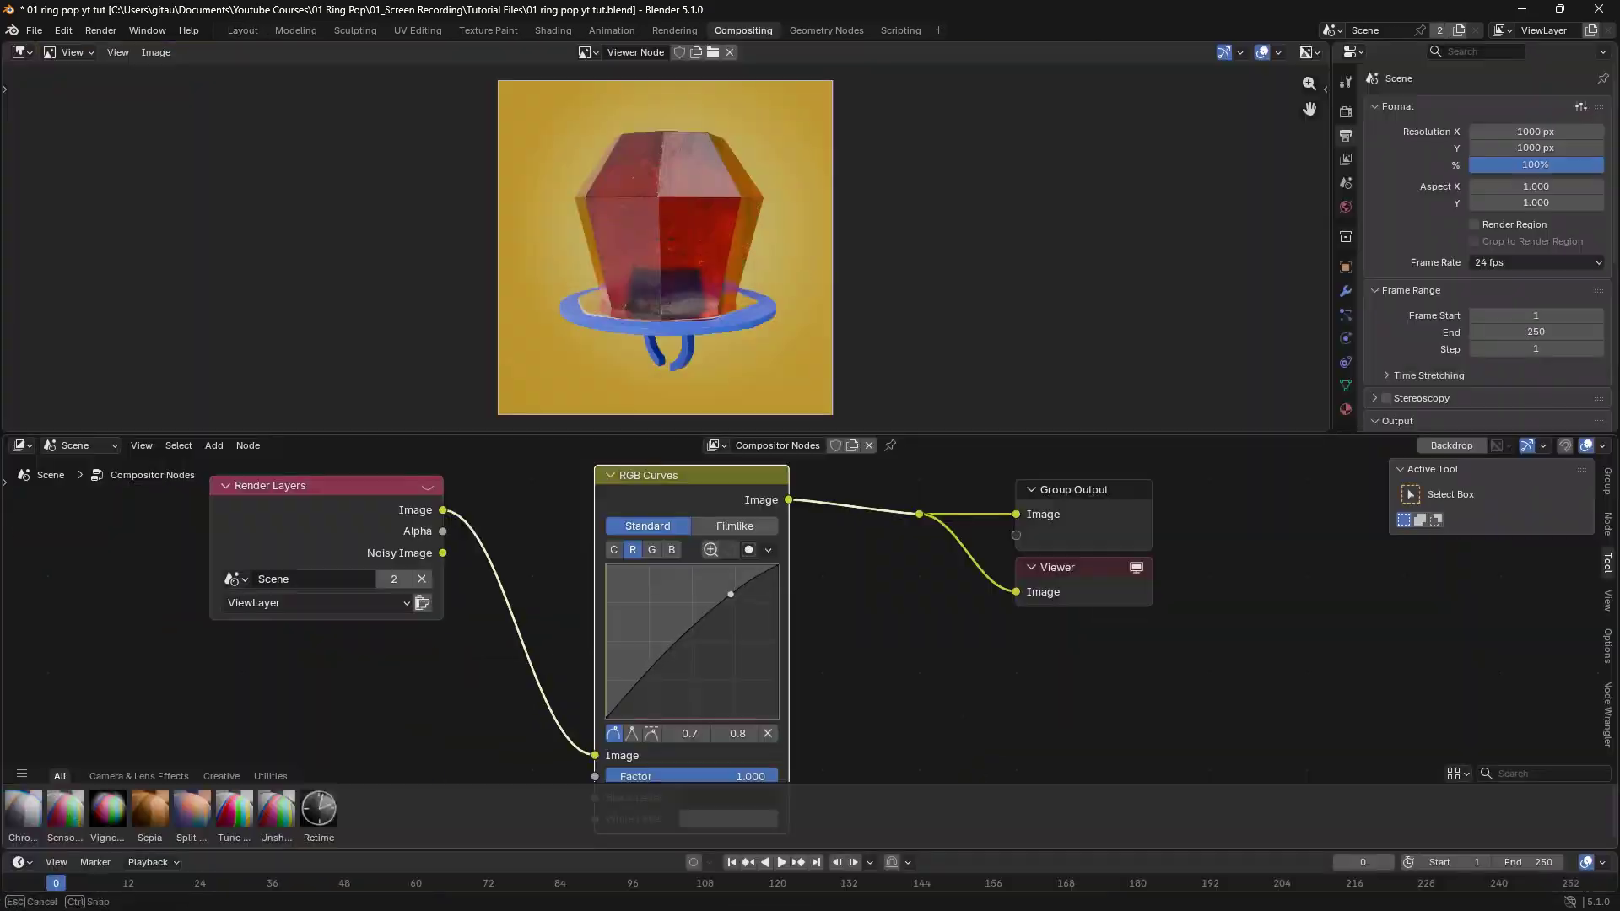
{"action": "left_click_drag", "start_coordinate": [646, 599], "coordinate": [736, 604]}
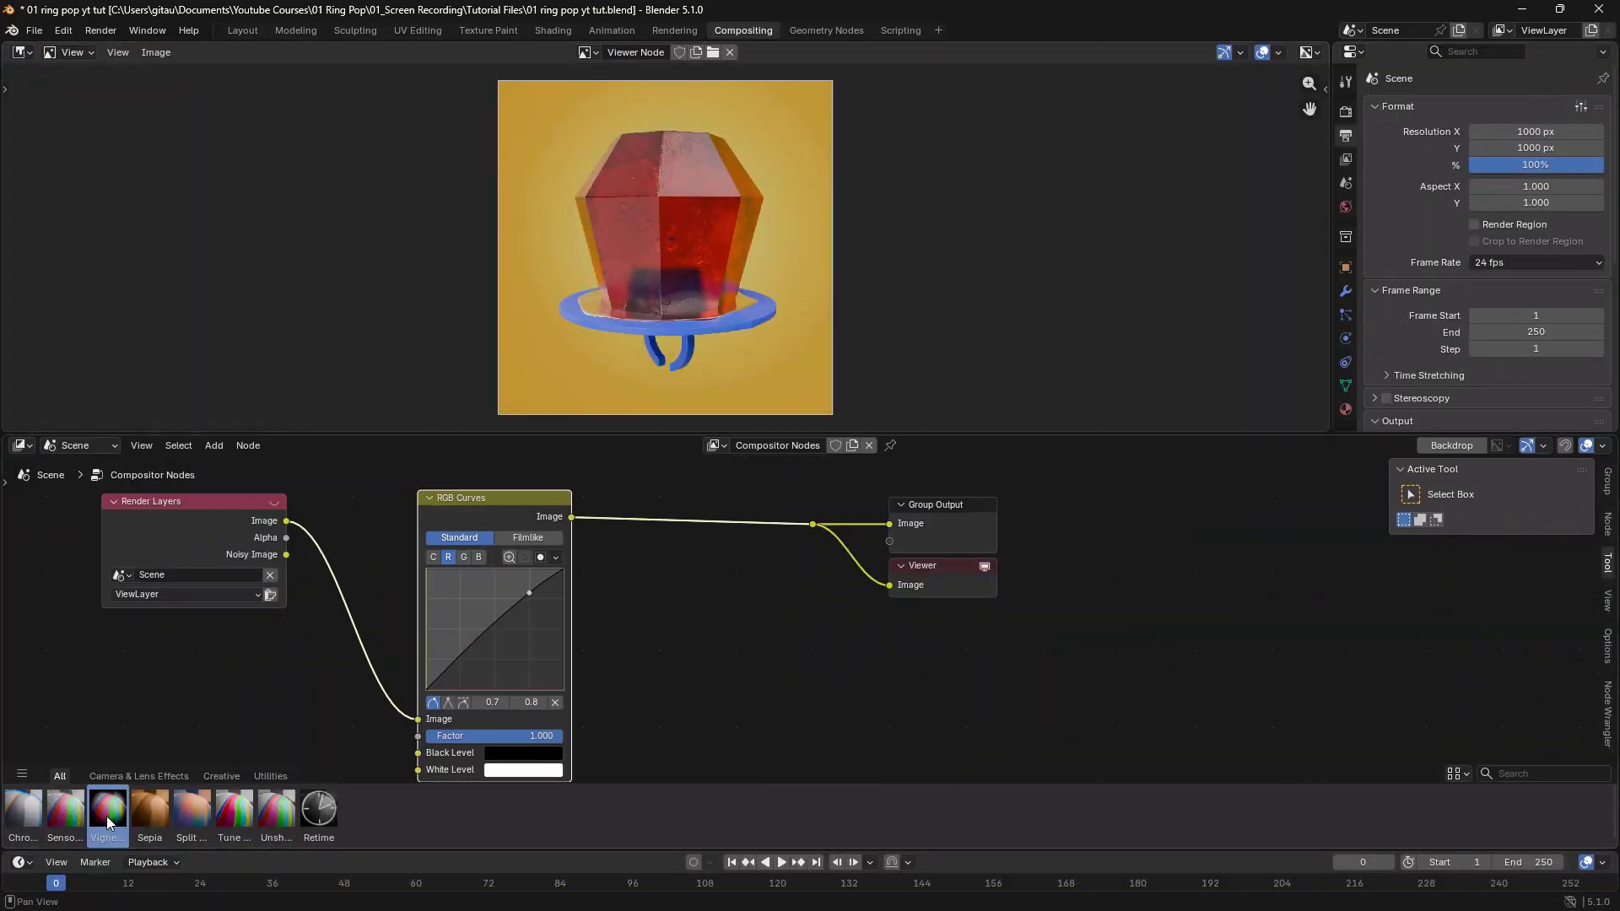
{"action": "left_click_drag", "start_coordinate": [108, 810], "coordinate": [701, 506]}
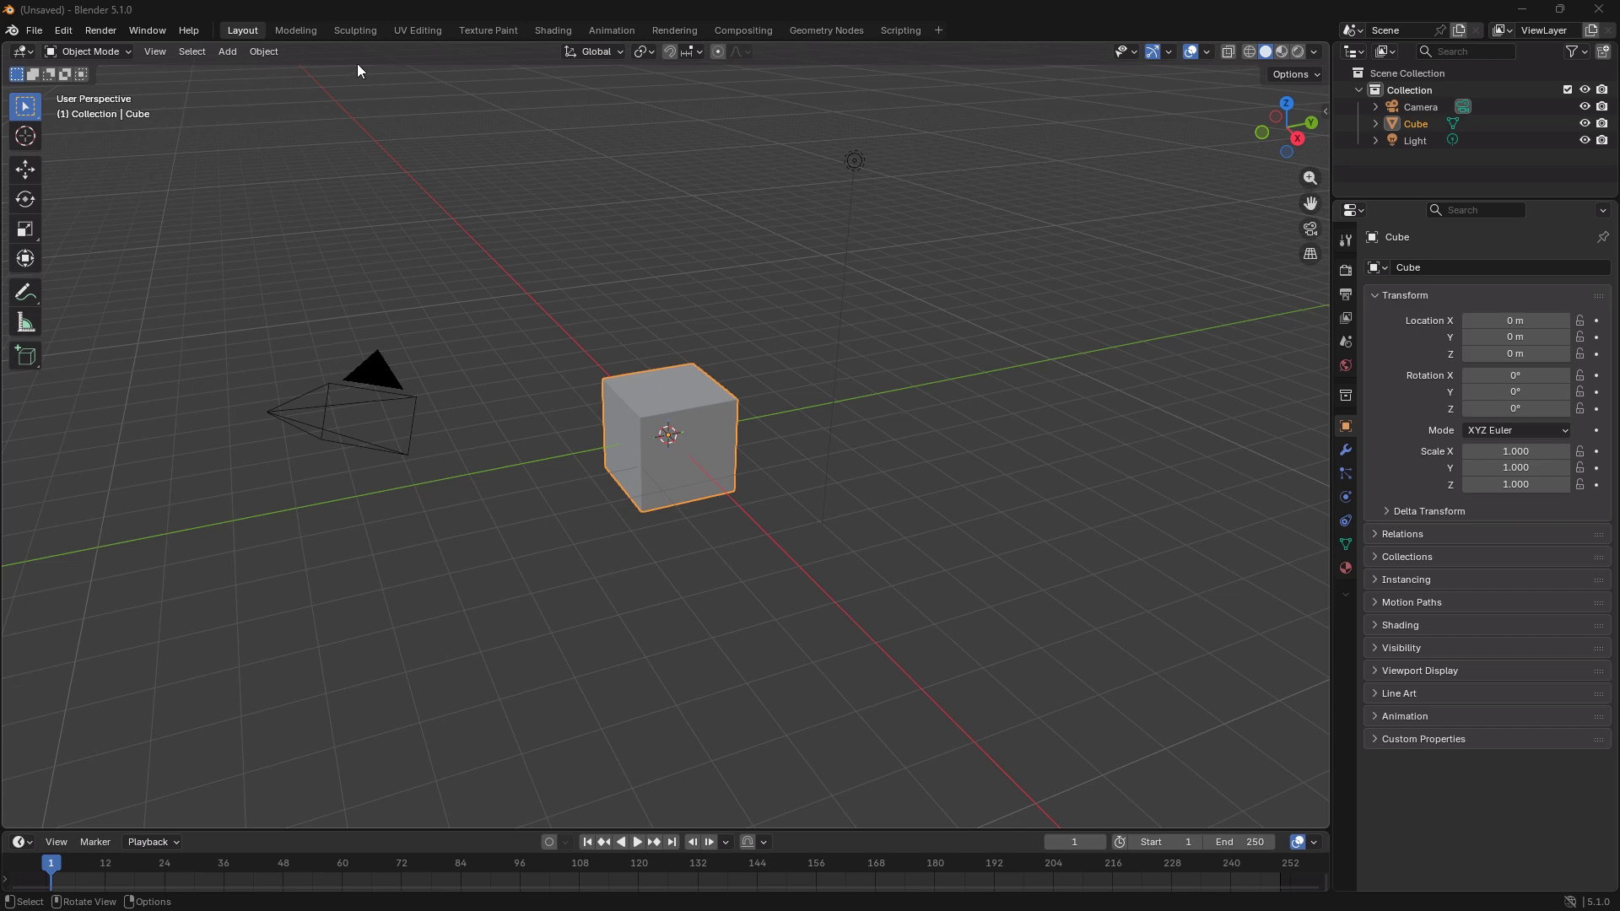
Open the preferences and review the list of enabled add-ons.
{"action": "left_click", "coordinate": [72, 33]}
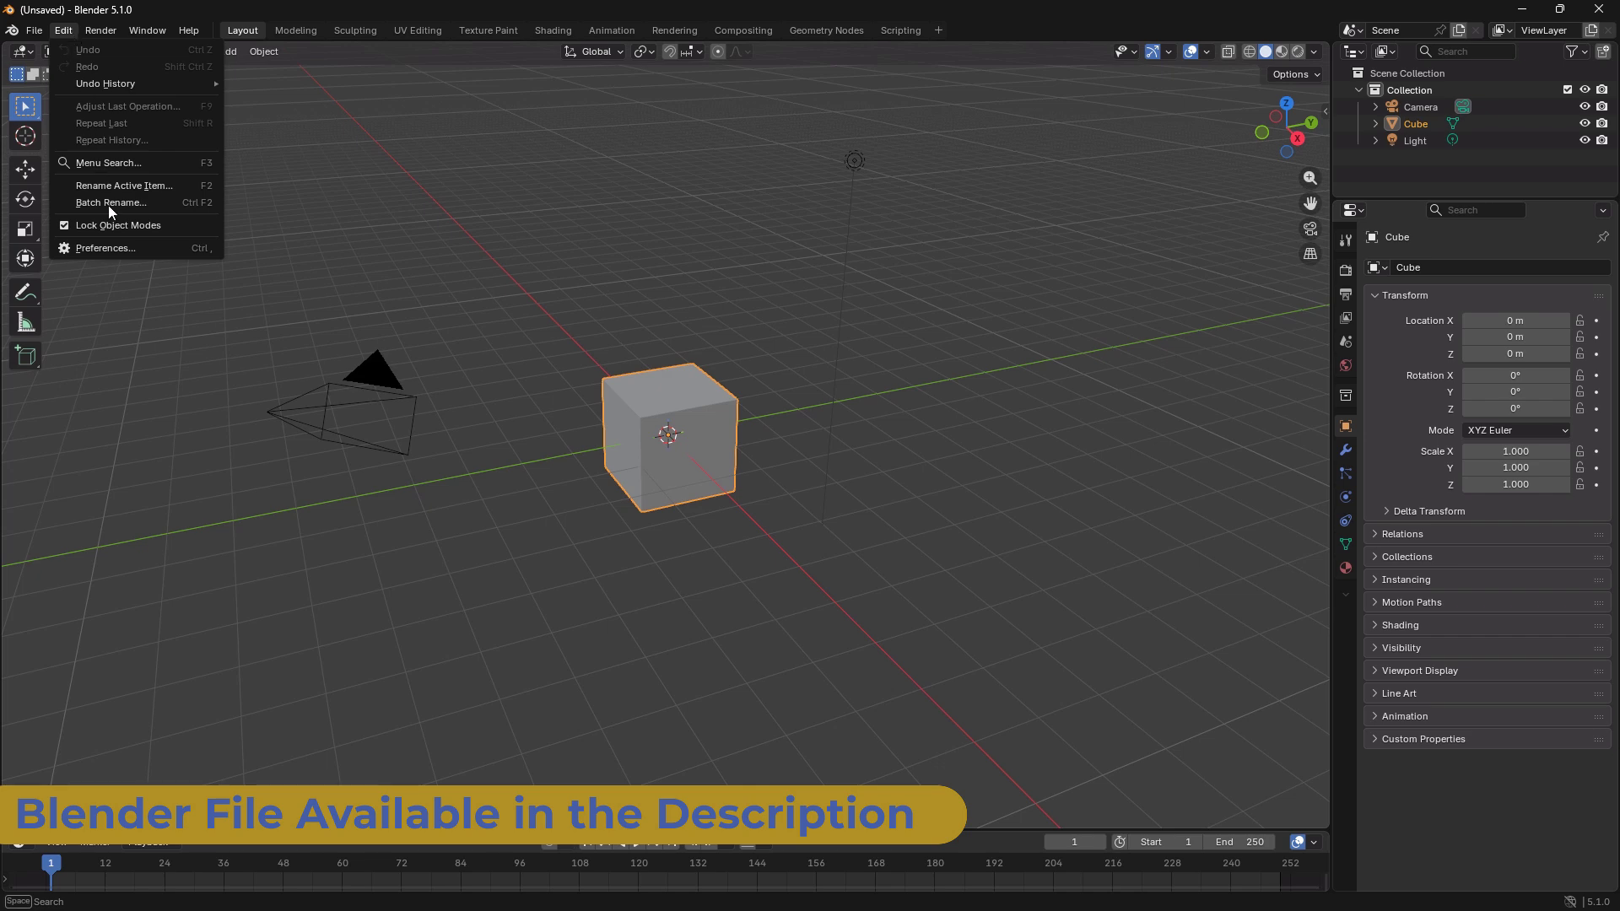
{"action": "left_click", "coordinate": [113, 248]}
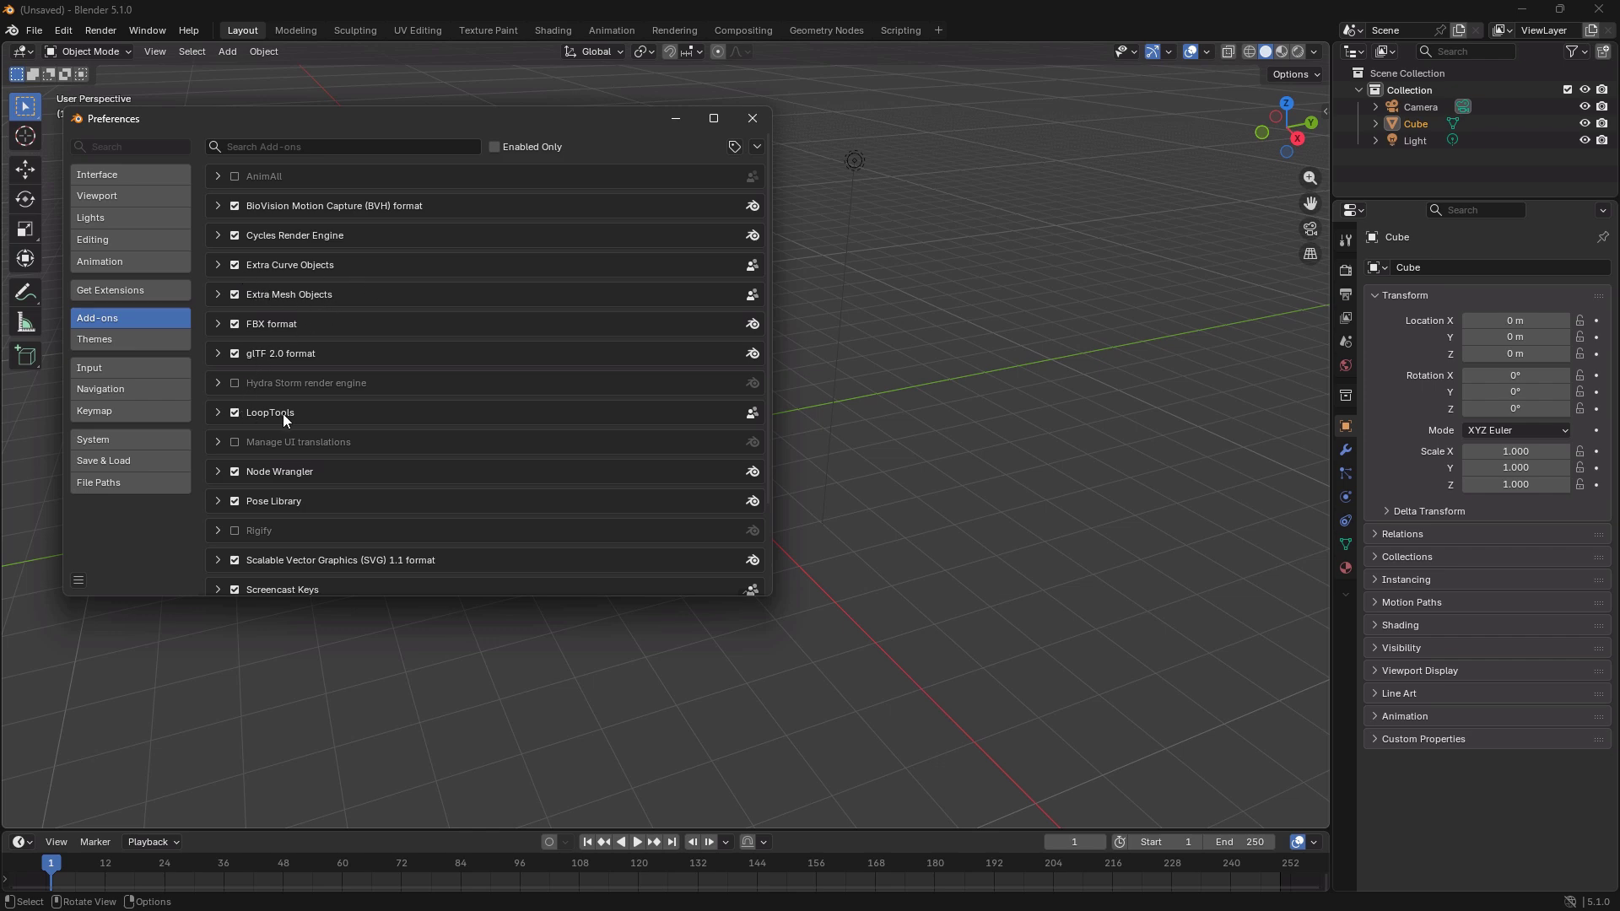
{"action": "scroll", "coordinate": [283, 419], "scroll_direction": "down", "scroll_amount": 1}
{"action": "scroll", "coordinate": [322, 458], "scroll_direction": "down", "scroll_amount": 2}
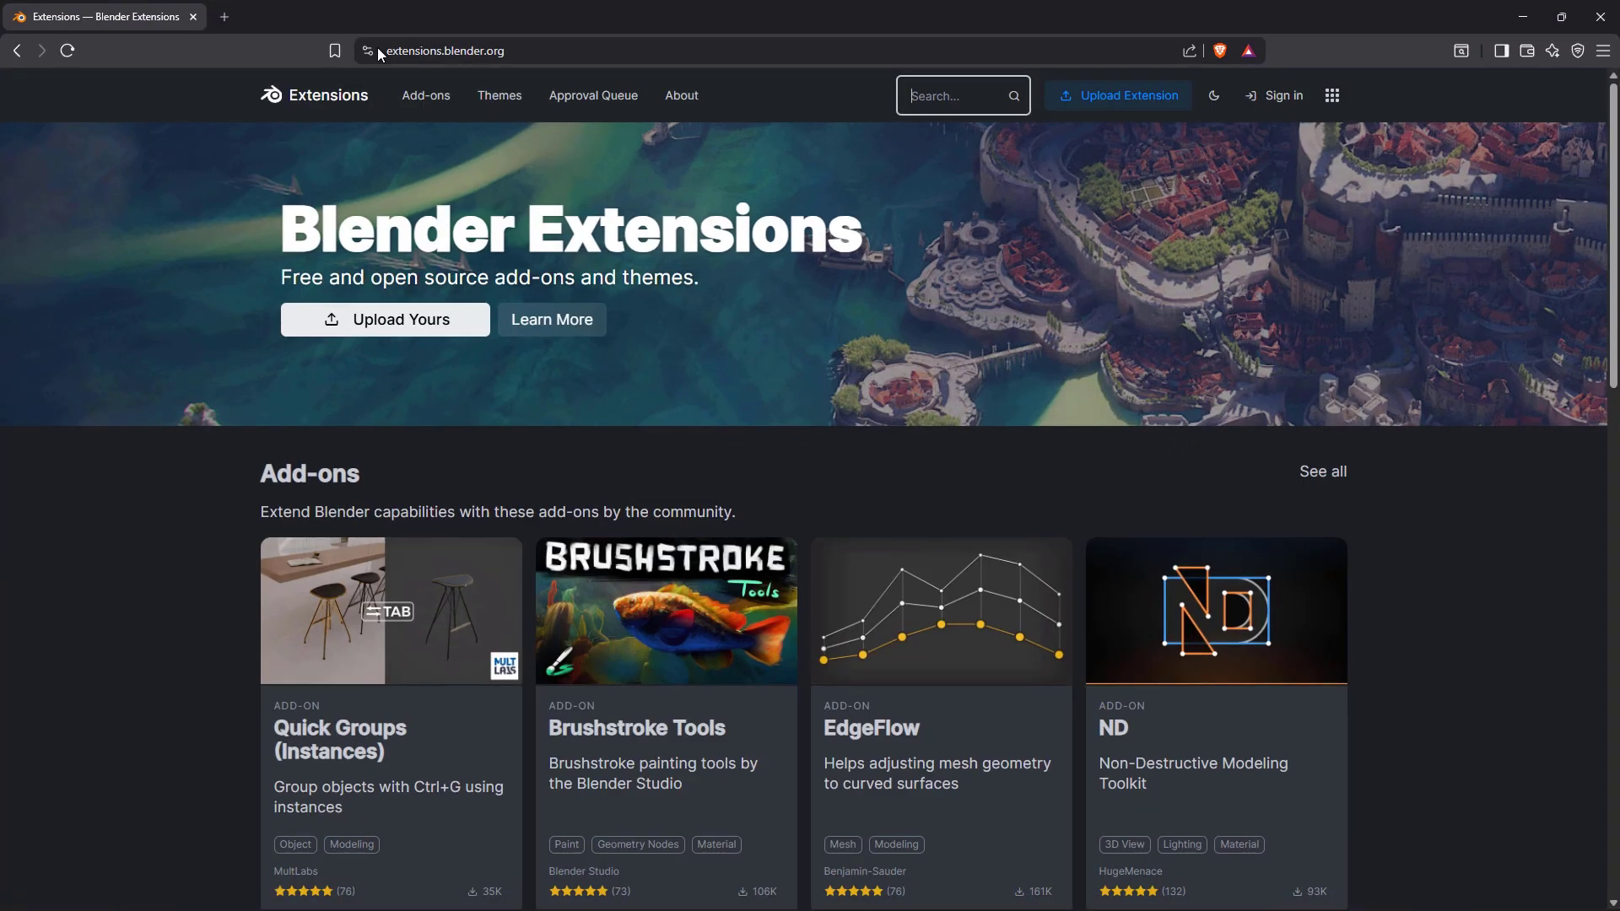
Switch to the browser, search Blender Extensions for "trilighting" and open the Tri-lighting add-on page.
{"action": "key", "text": "alt+Tab"}
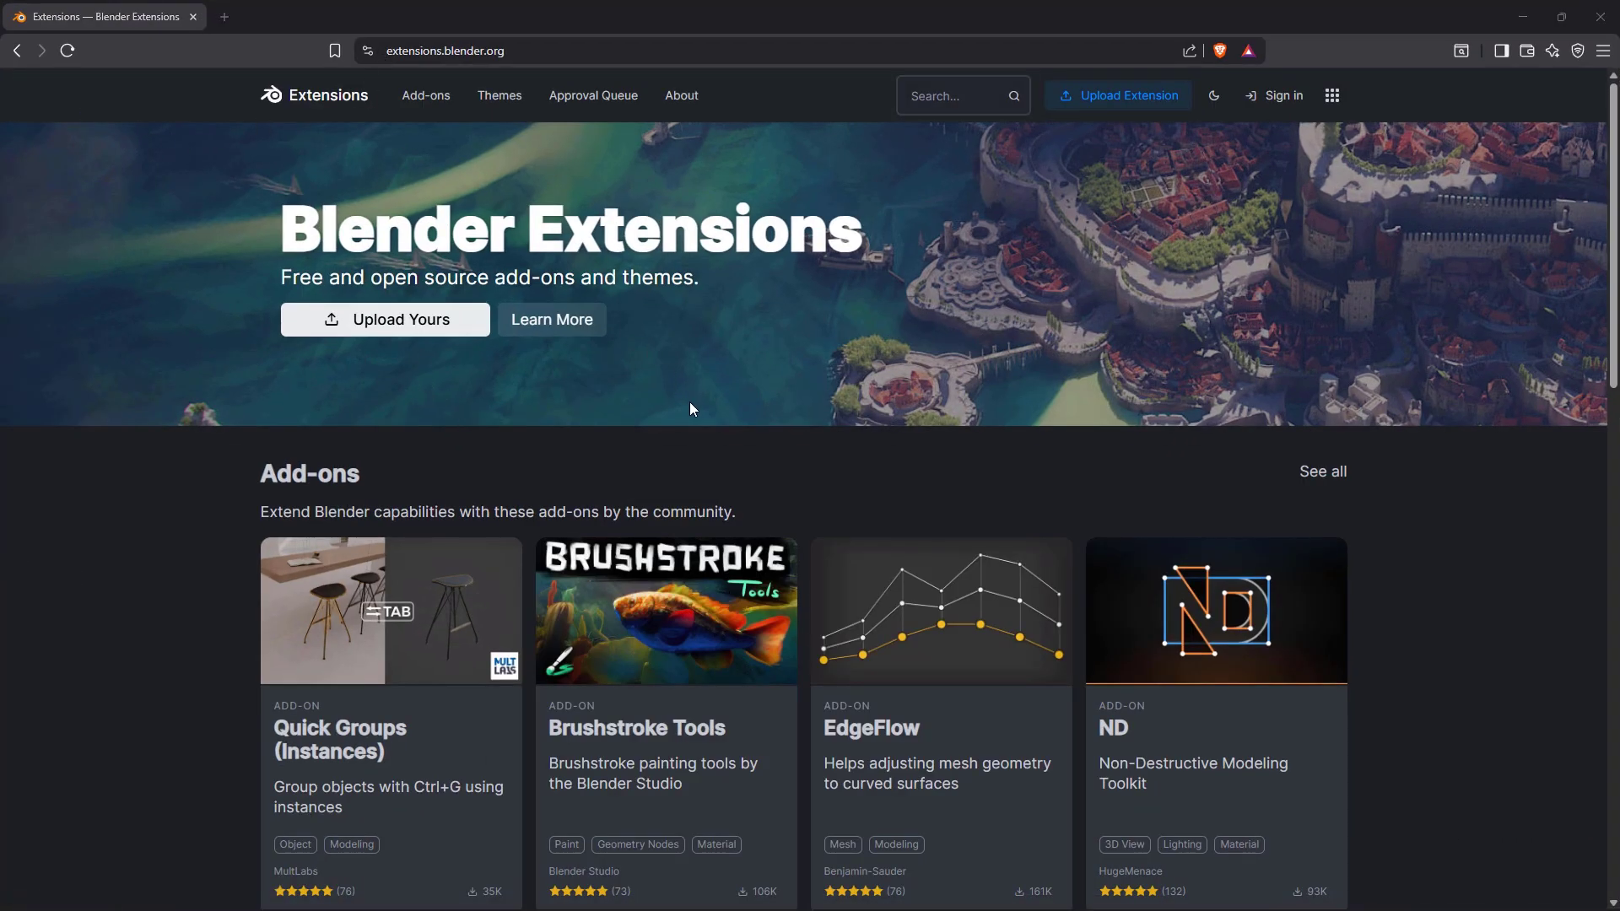
{"action": "left_click", "coordinate": [938, 97]}
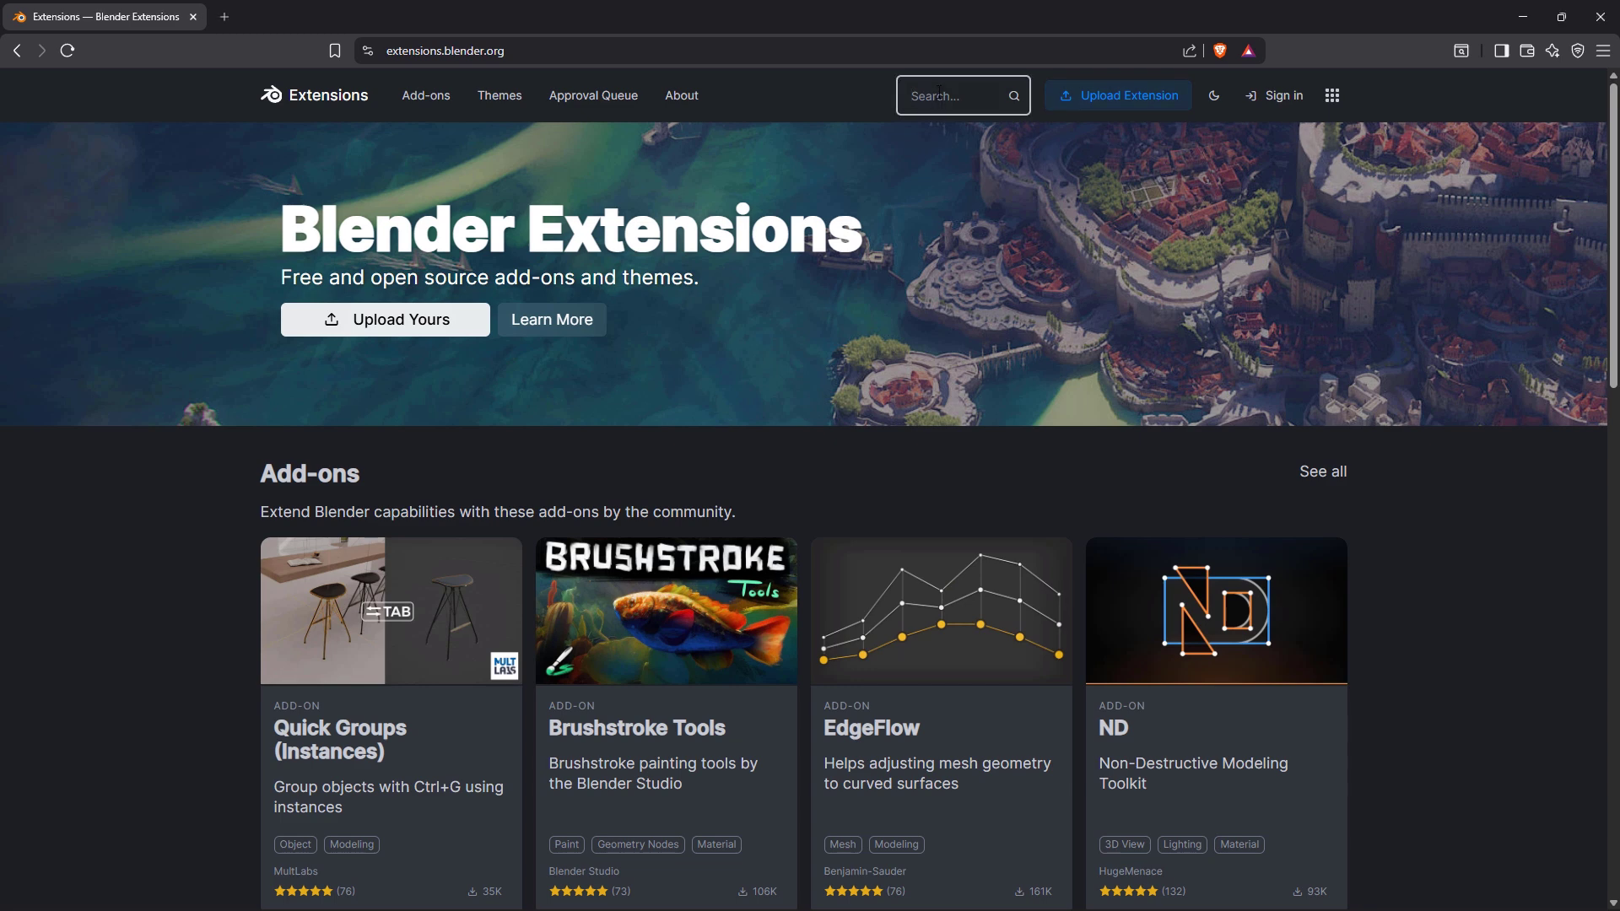
{"action": "type", "text": "trilighting"}
{"action": "key", "text": "Return"}
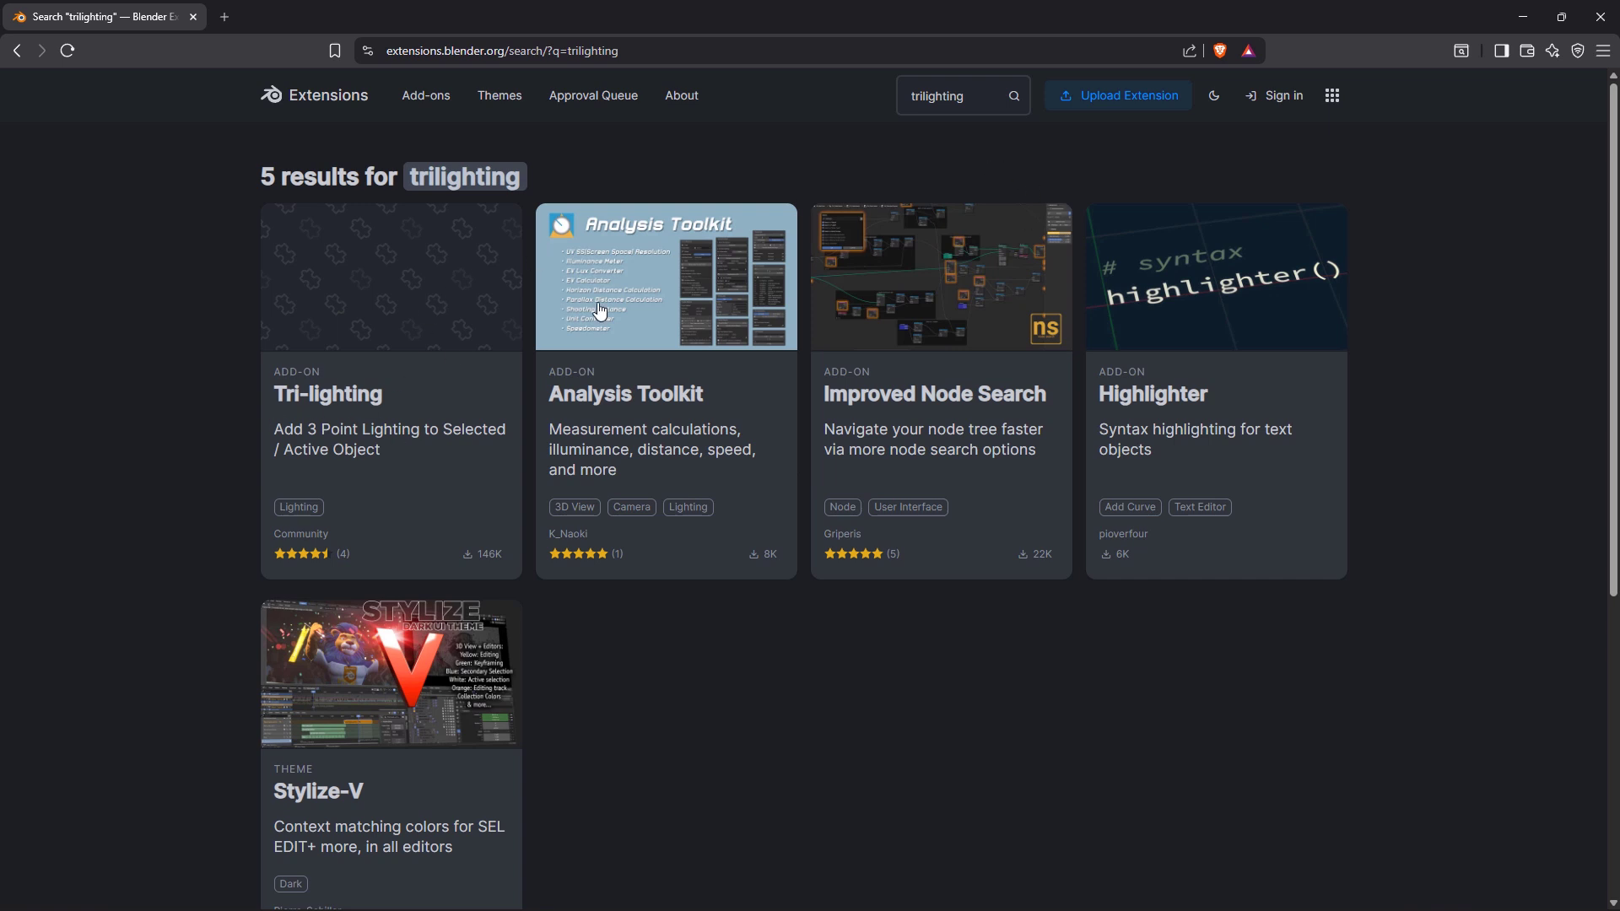
{"action": "left_click", "coordinate": [317, 402]}
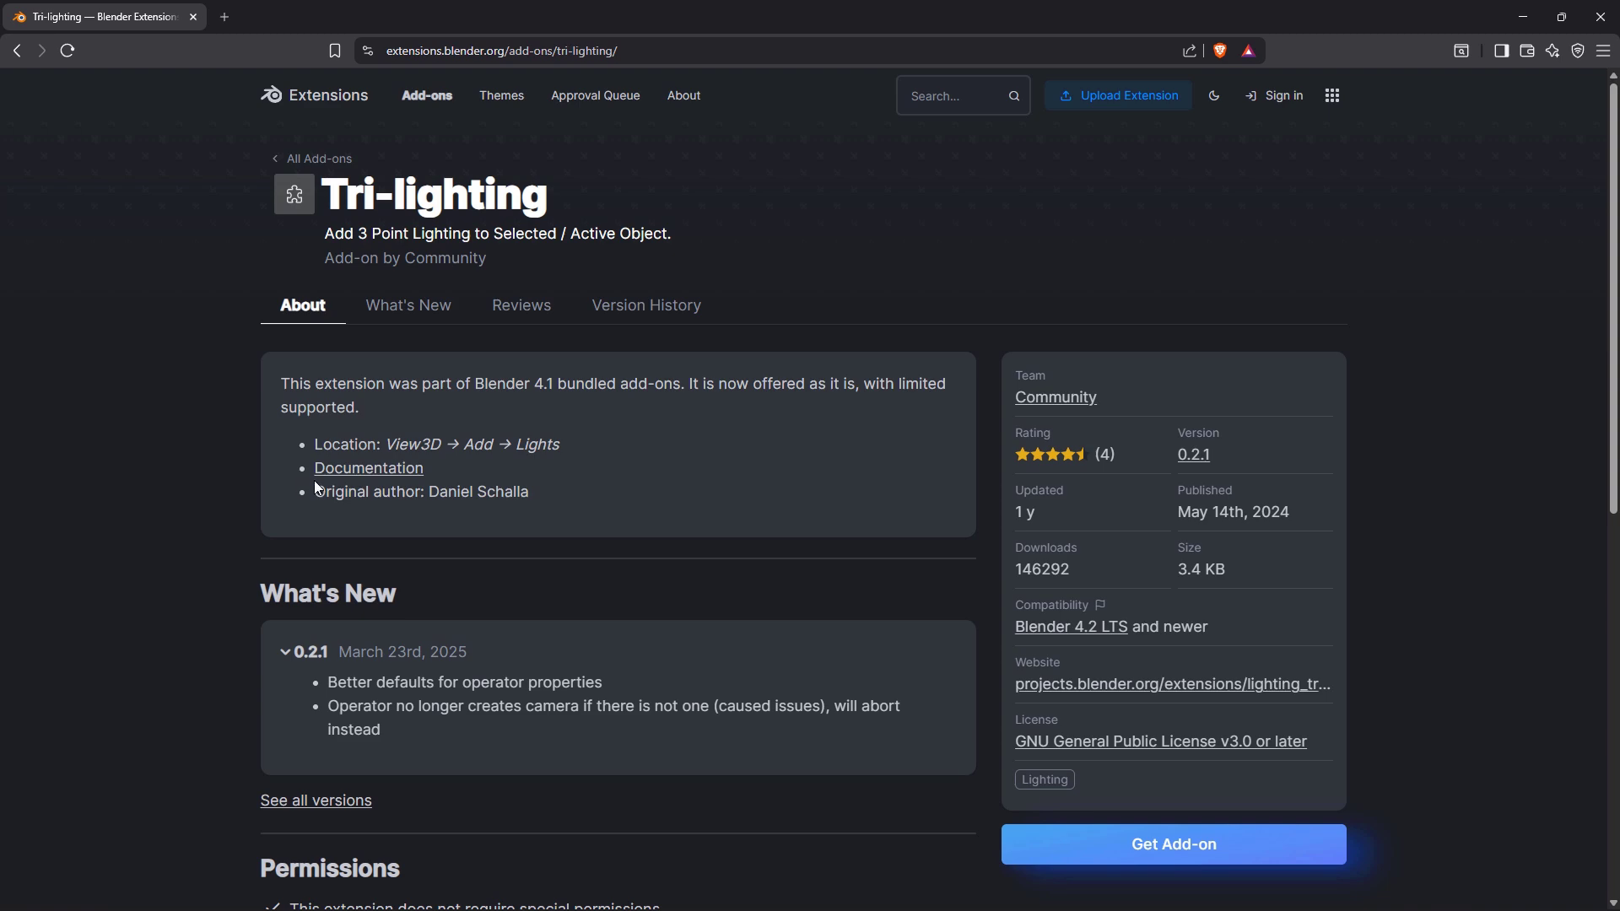
Try to download the Tri-lighting add-on archive from its page and return to Blender's preferences.
{"action": "scroll", "coordinate": [987, 655], "scroll_direction": "down", "scroll_amount": 4}
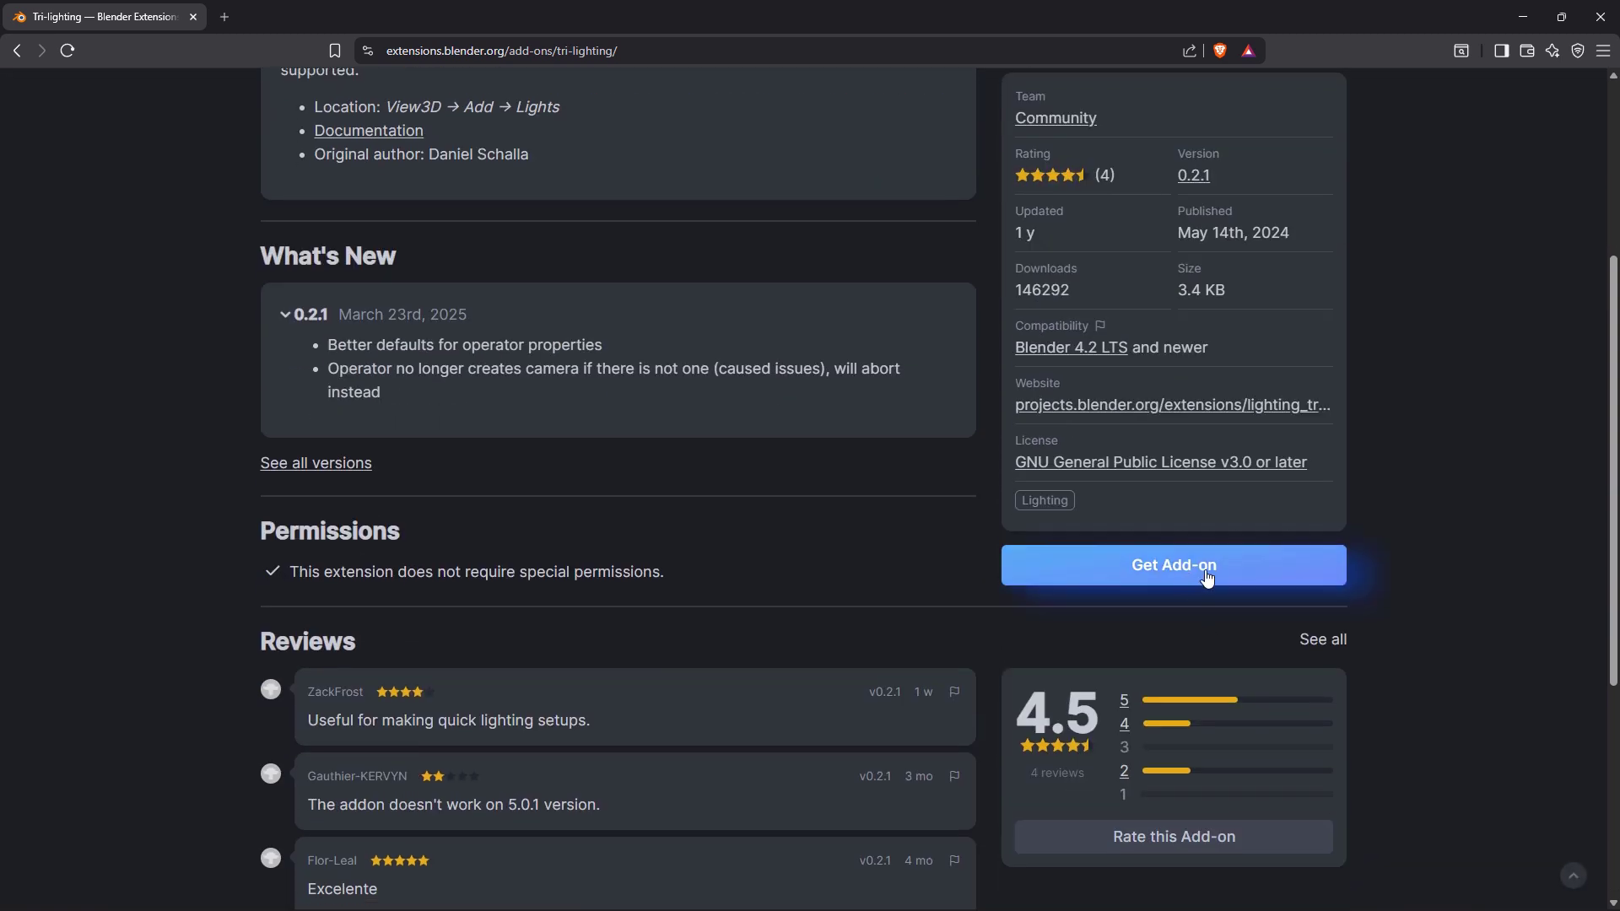
{"action": "left_click", "coordinate": [1208, 574]}
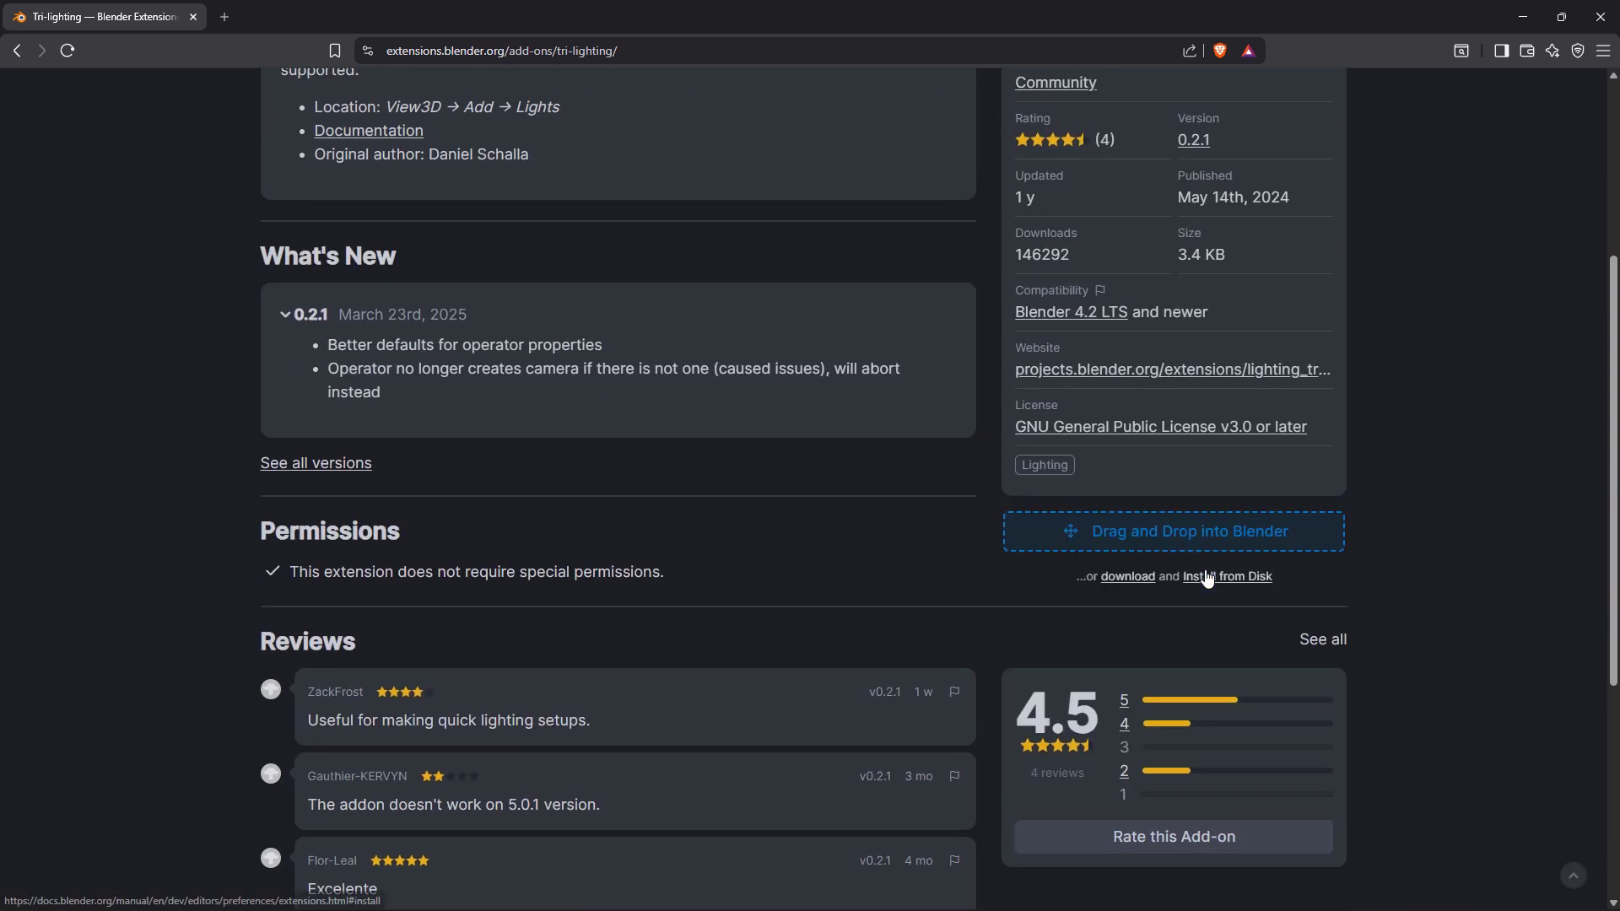
{"action": "left_click", "coordinate": [1122, 585]}
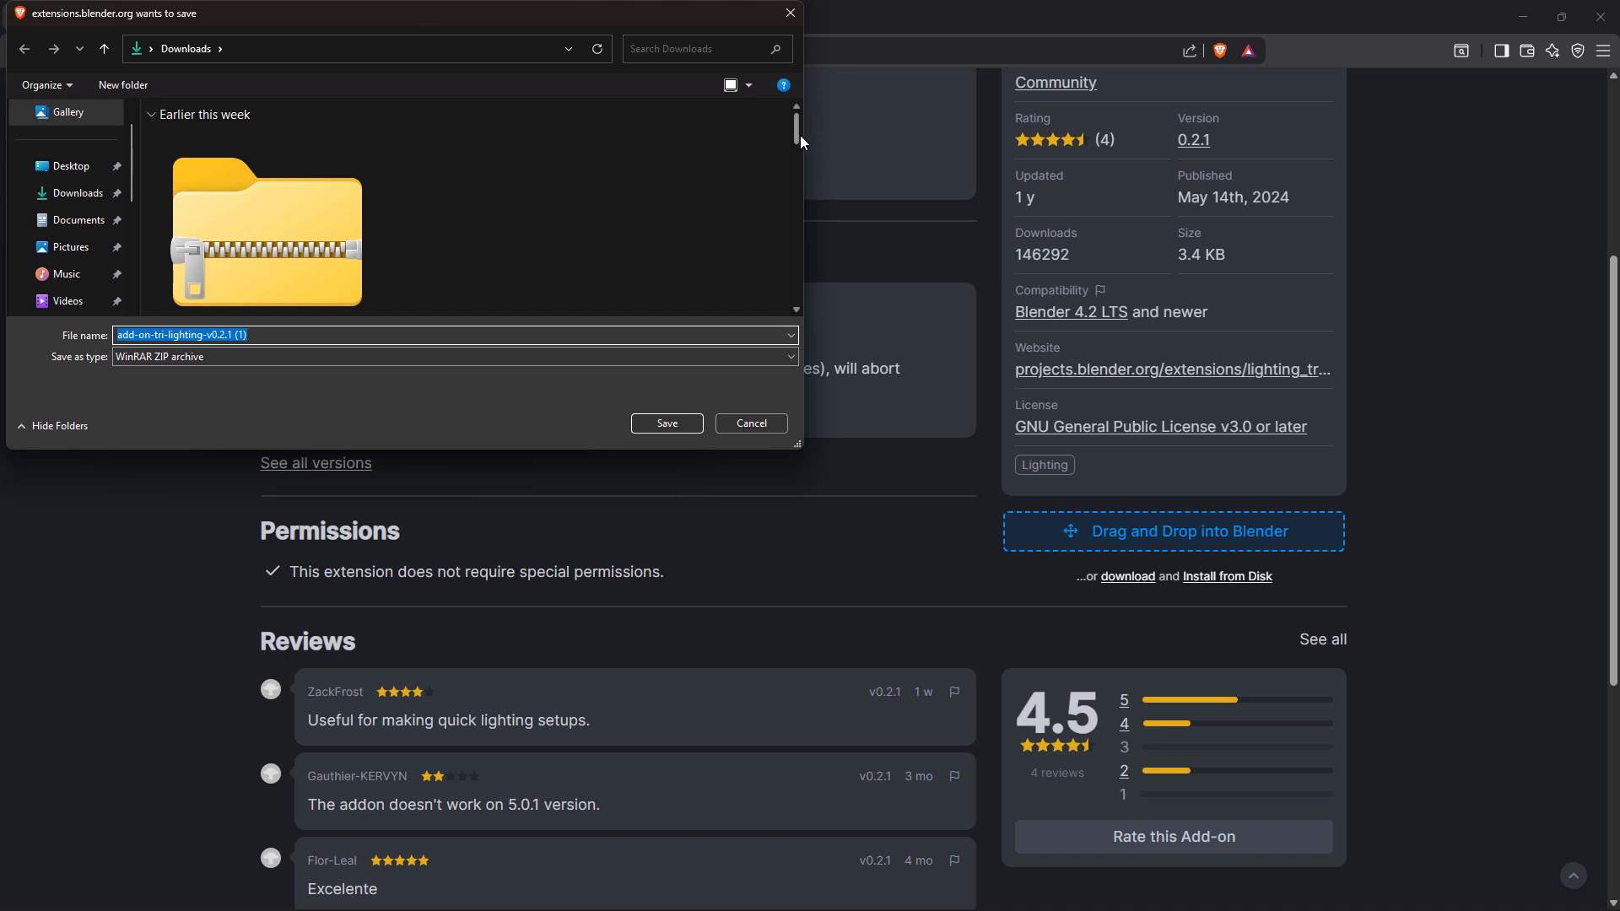
{"action": "left_click_drag", "start_coordinate": [800, 135], "coordinate": [792, 189]}
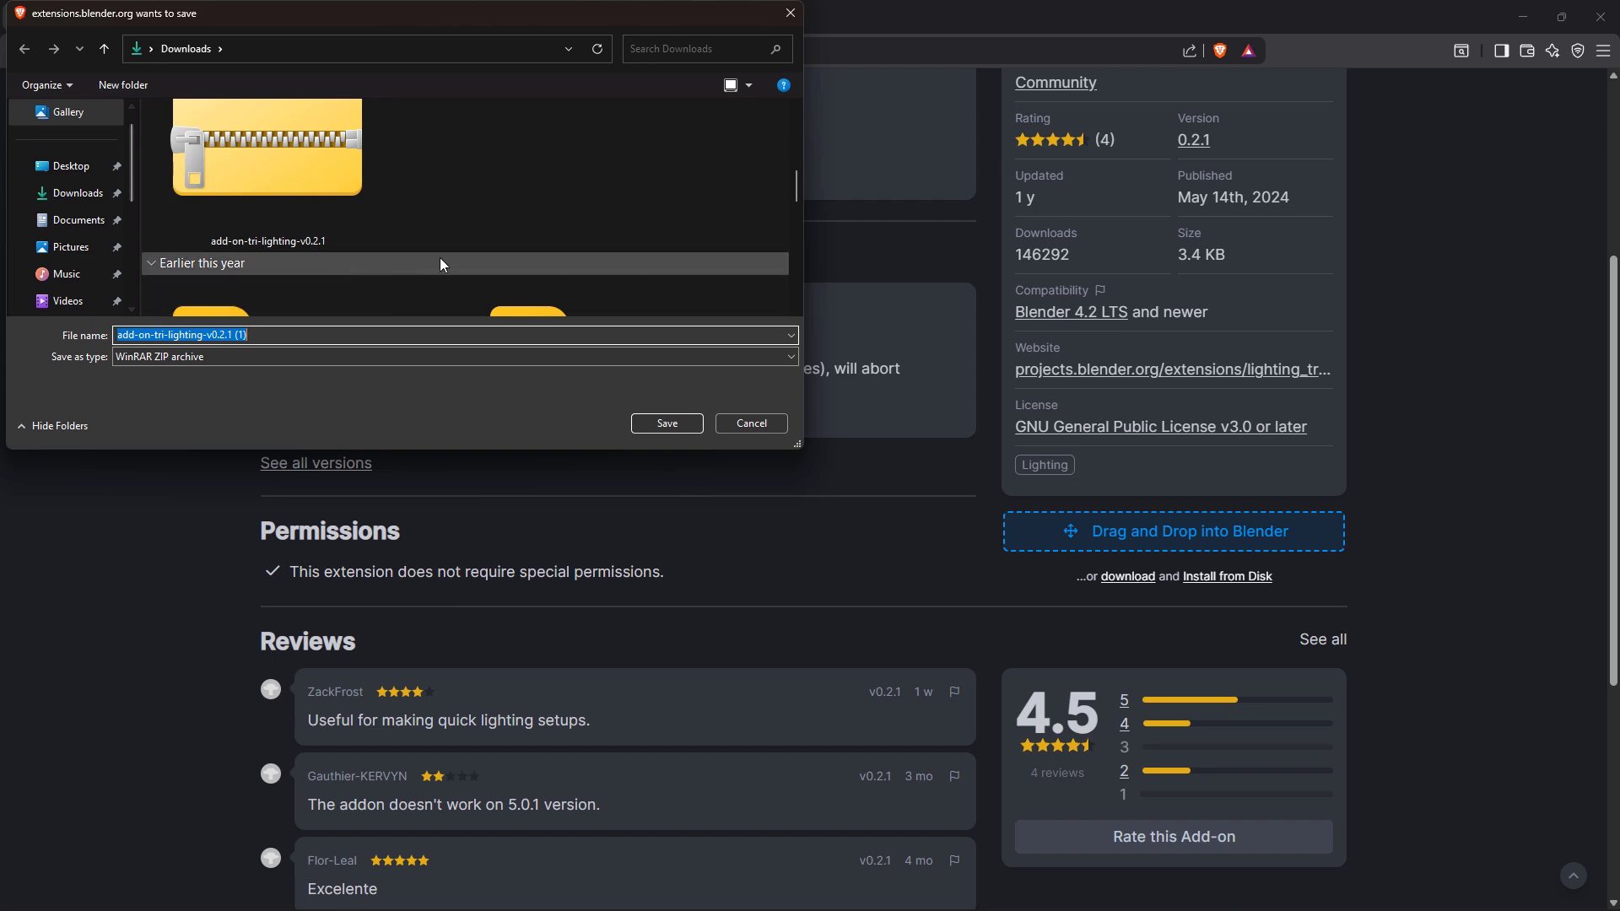
{"action": "left_click", "coordinate": [750, 423]}
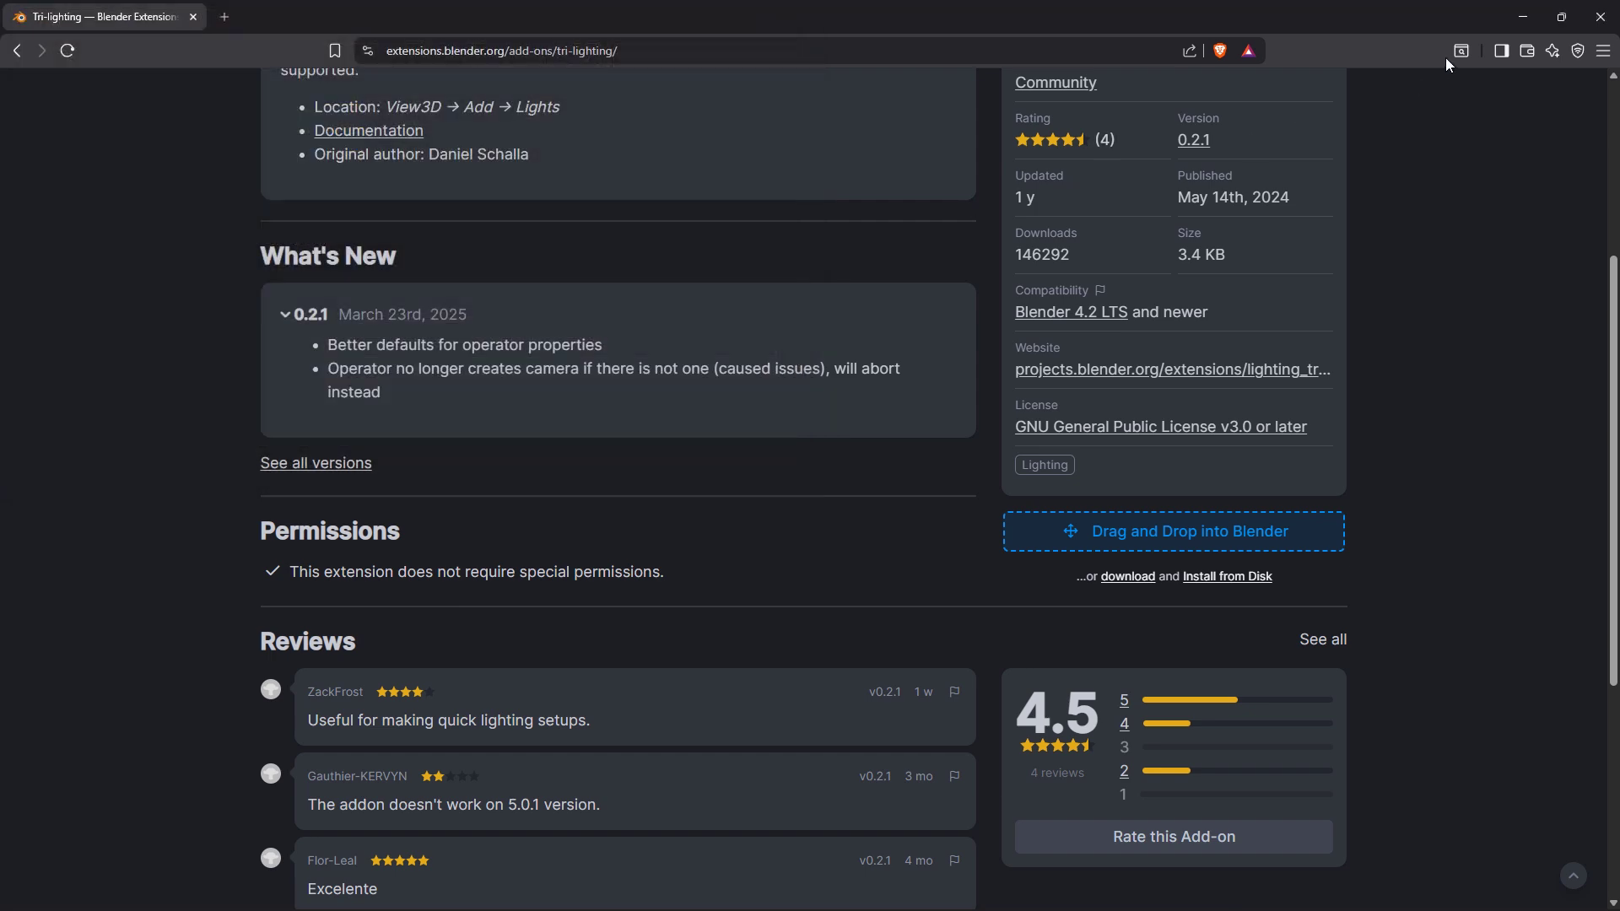
{"action": "left_click", "coordinate": [1522, 17]}
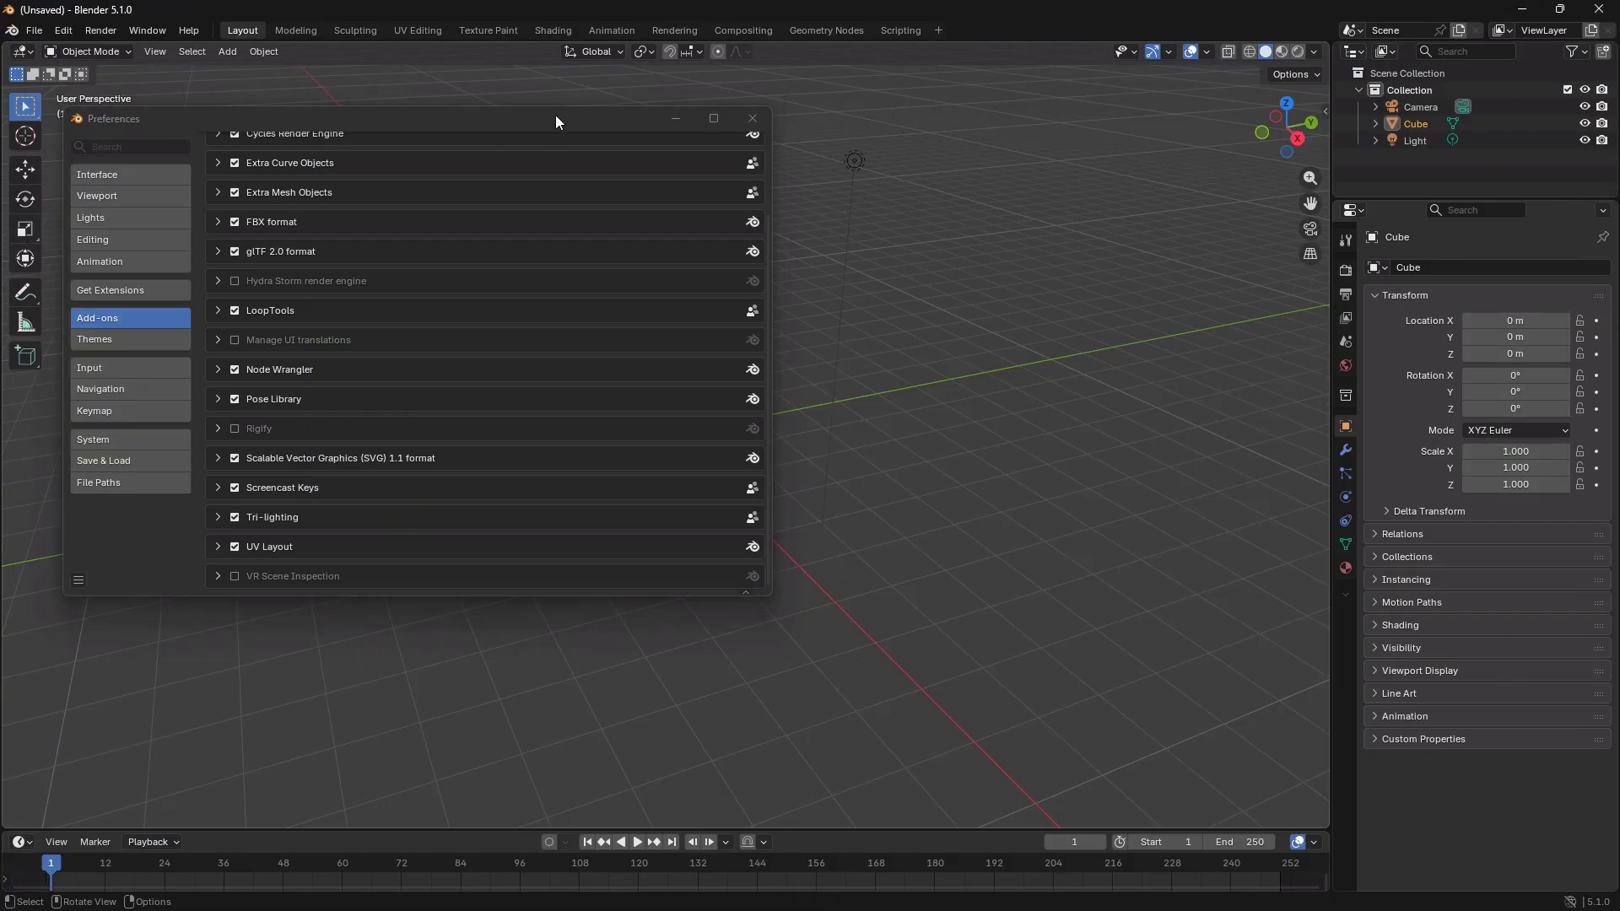
Browse the Downloads folder for add-on archives with Install from Disk, closing the file browser without installing anything.
{"action": "left_click_drag", "start_coordinate": [555, 115], "coordinate": [743, 168]}
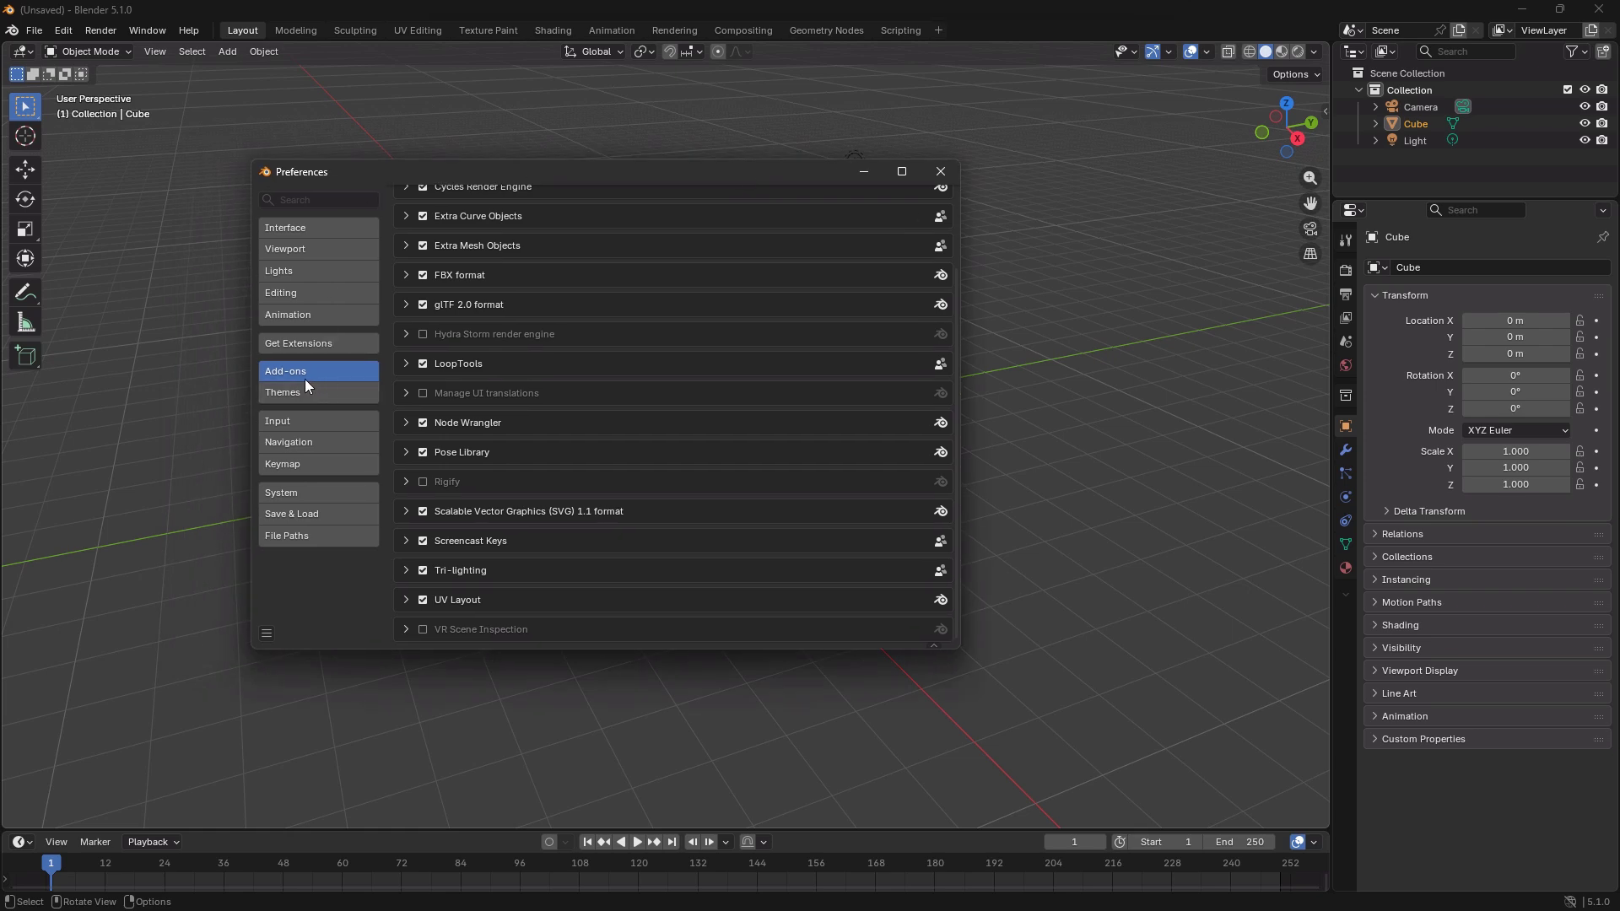
{"action": "scroll", "coordinate": [899, 265], "scroll_direction": "up", "scroll_amount": 4}
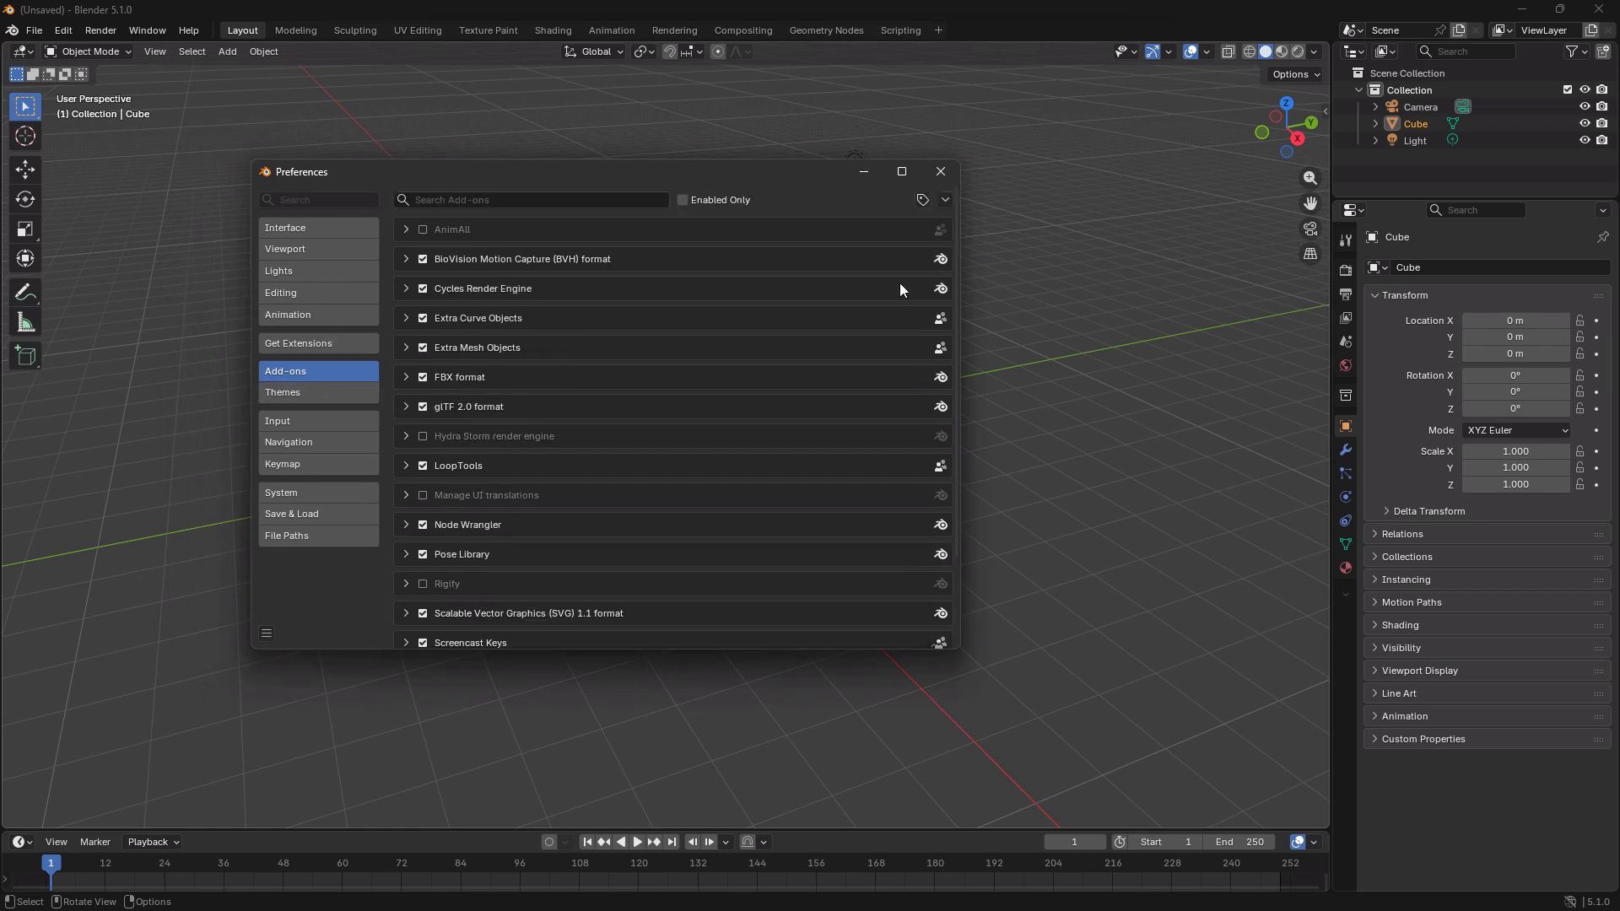
{"action": "left_click", "coordinate": [945, 201]}
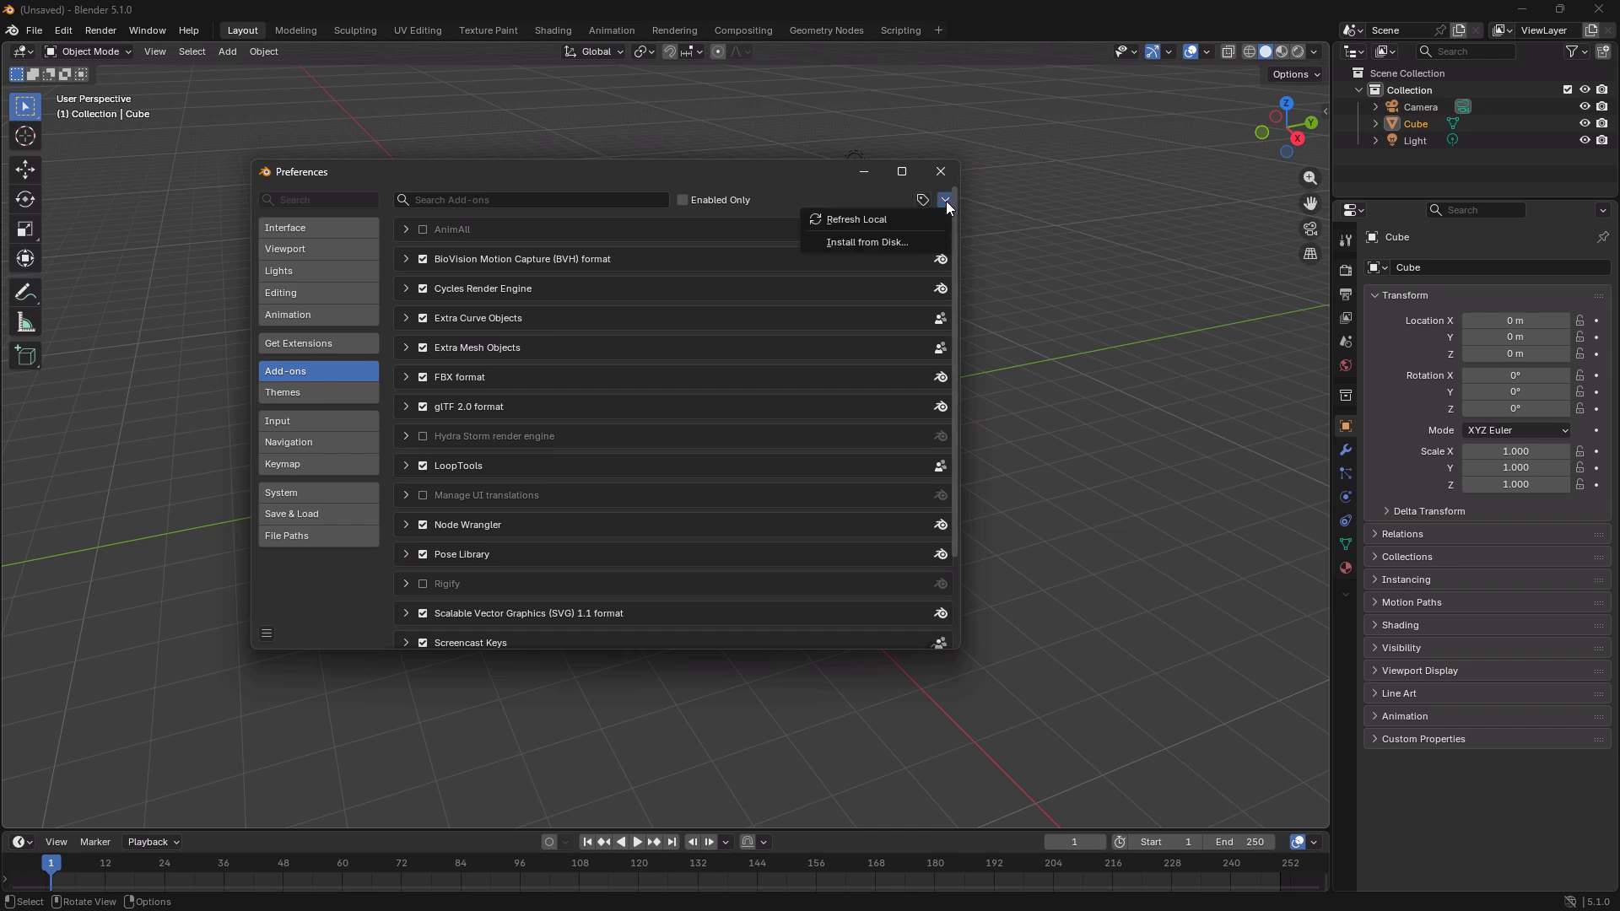
{"action": "left_click", "coordinate": [858, 241]}
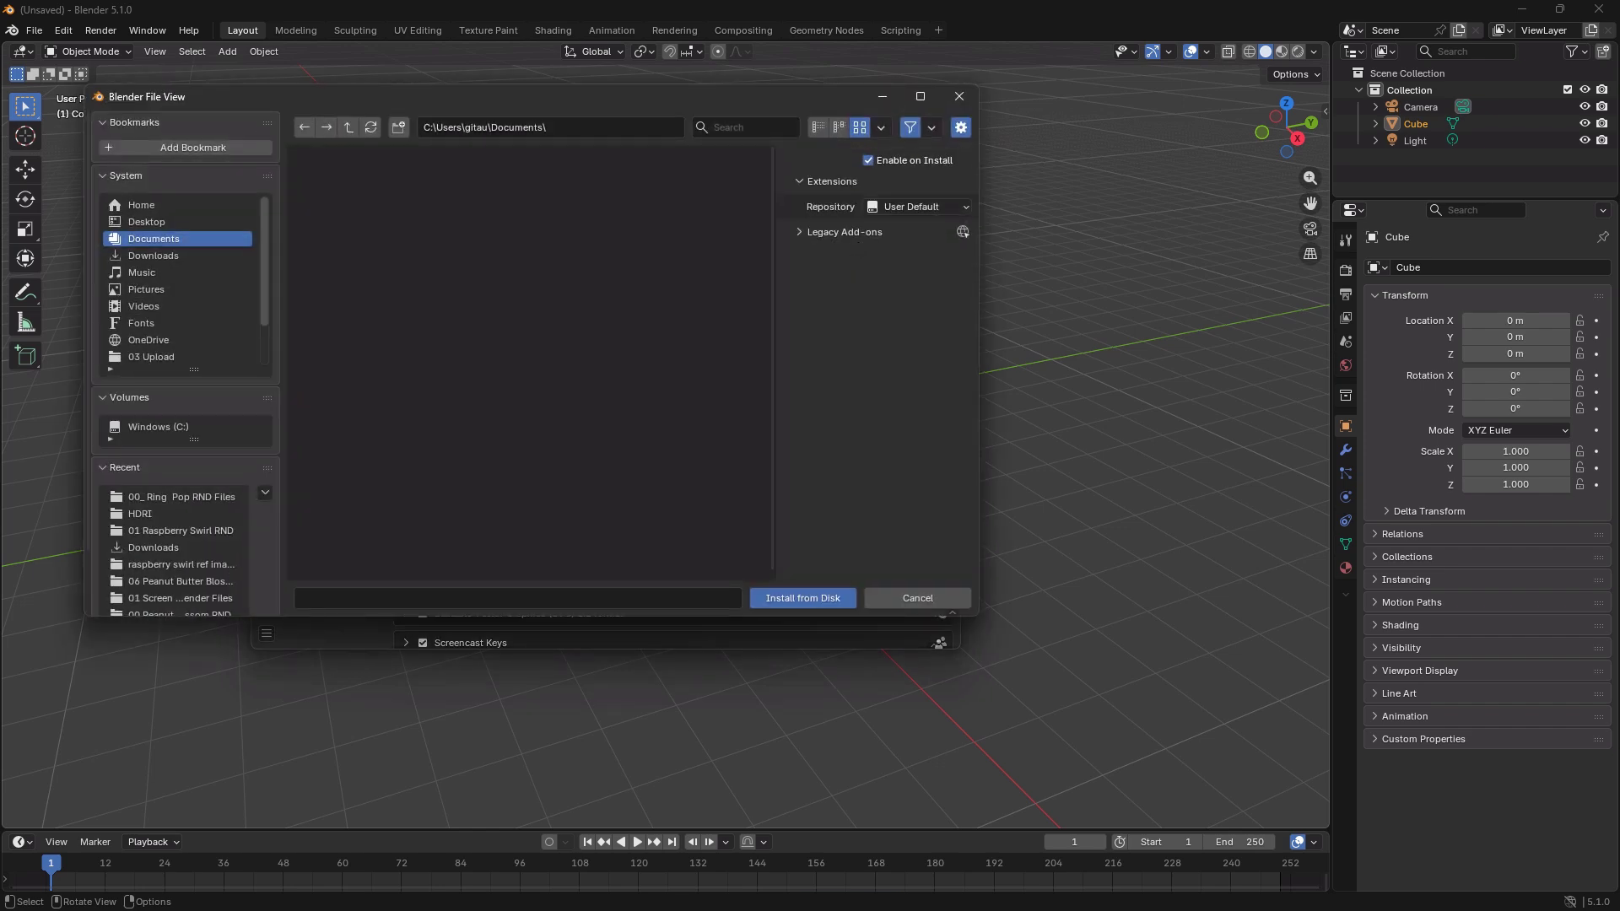
{"action": "left_click", "coordinate": [160, 255]}
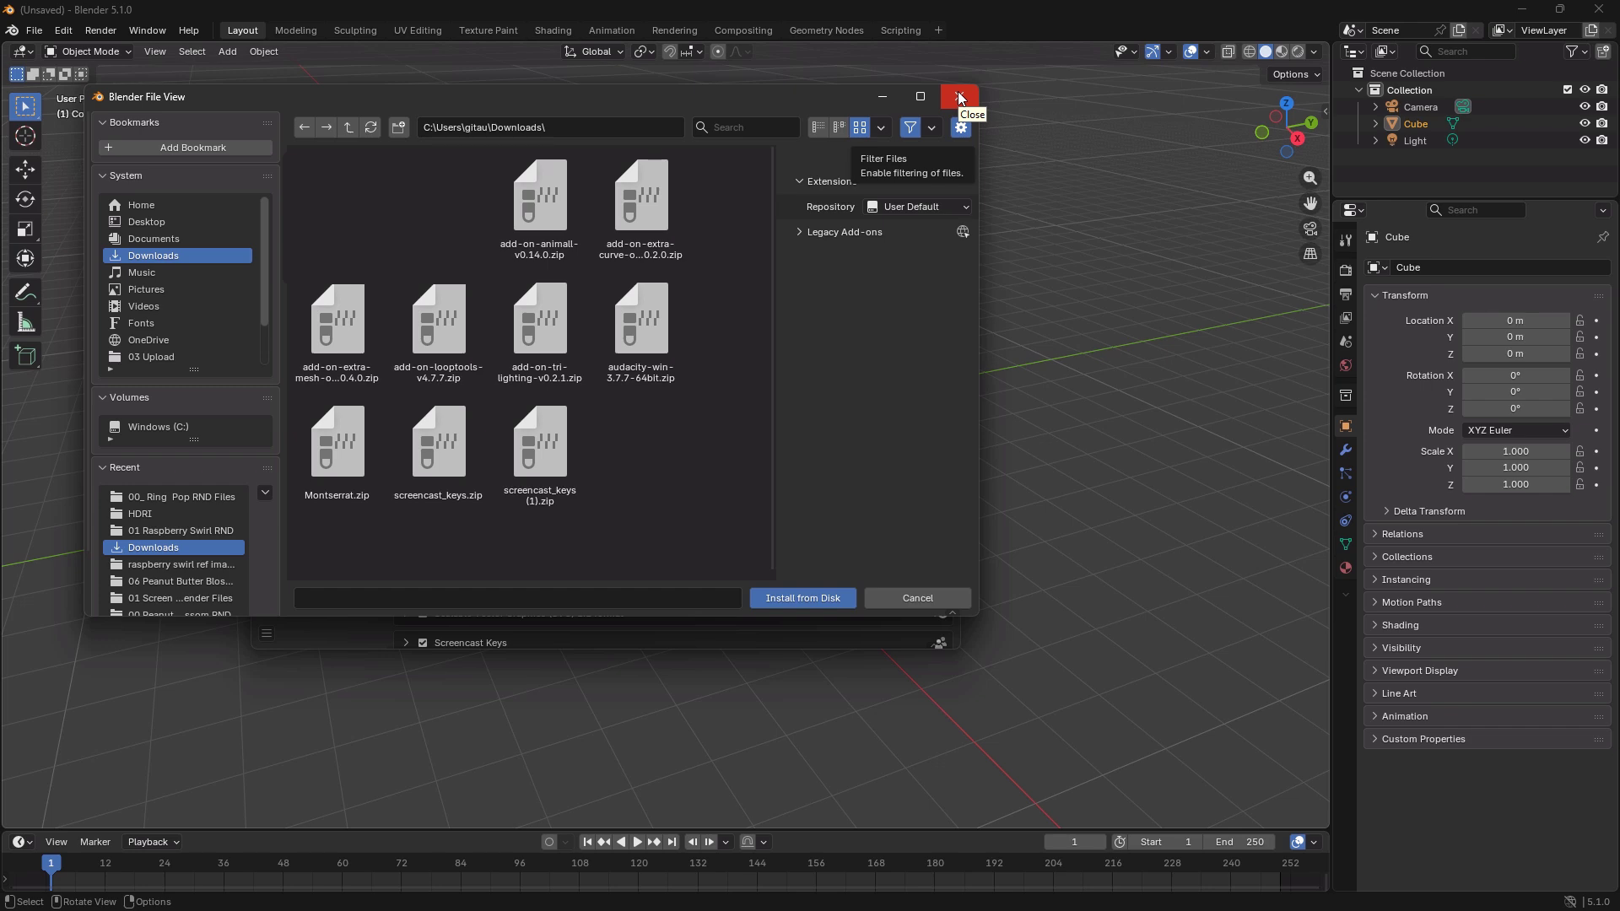
{"action": "left_click", "coordinate": [960, 98]}
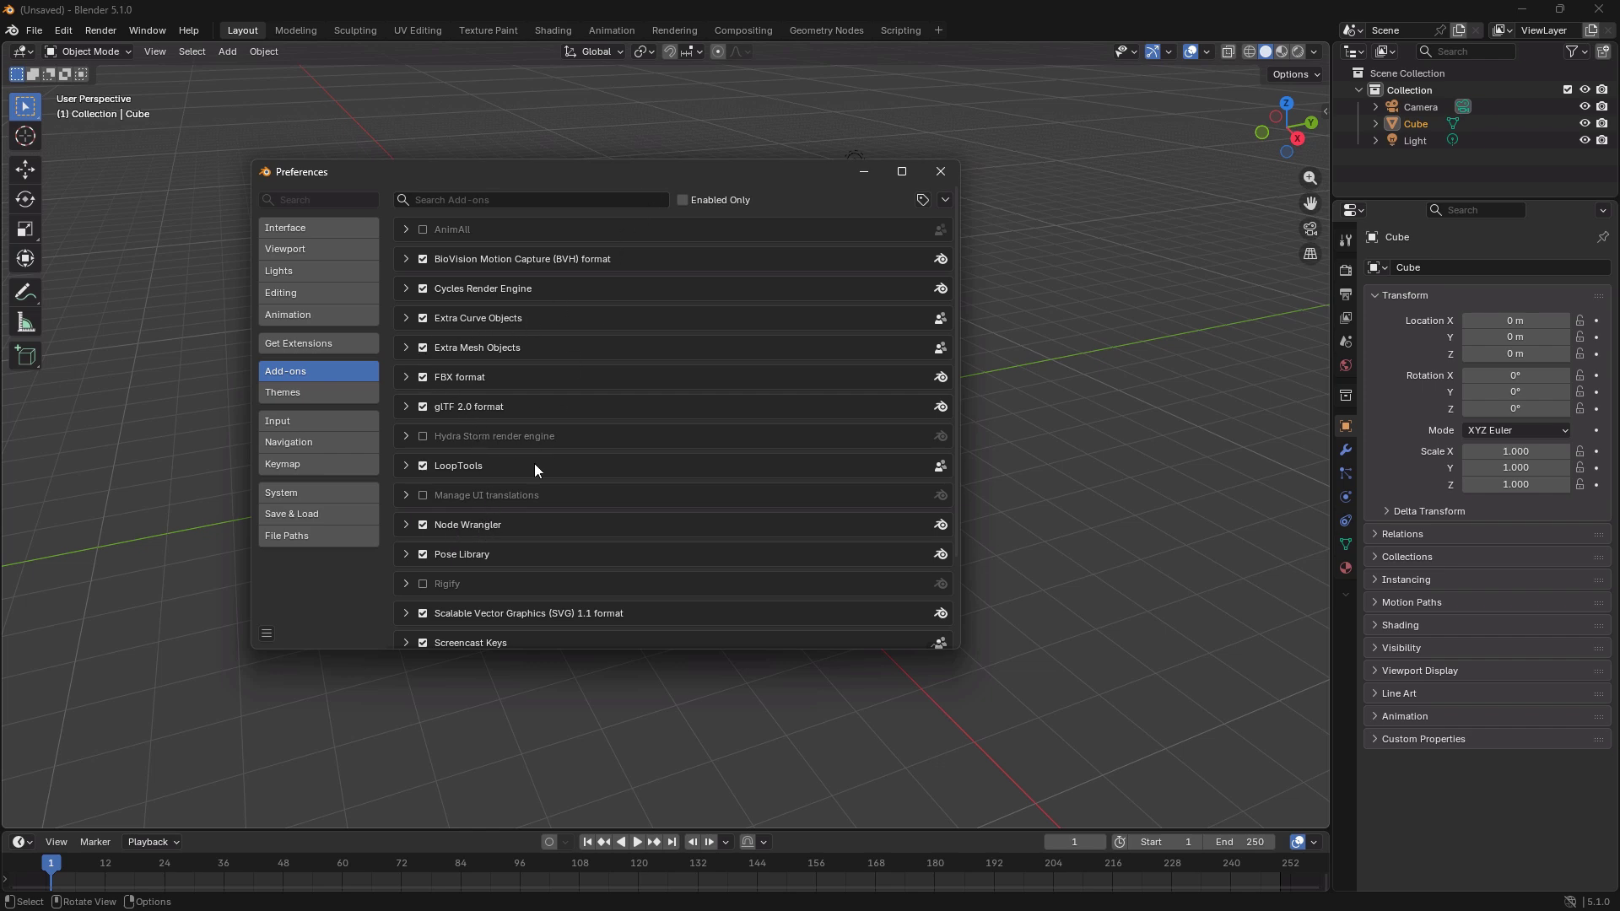
Check the add-ons list for enabled entries such as LoopTools and Tri-lighting, and close the preferences.
{"action": "scroll", "coordinate": [514, 503], "scroll_direction": "down", "scroll_amount": 3}
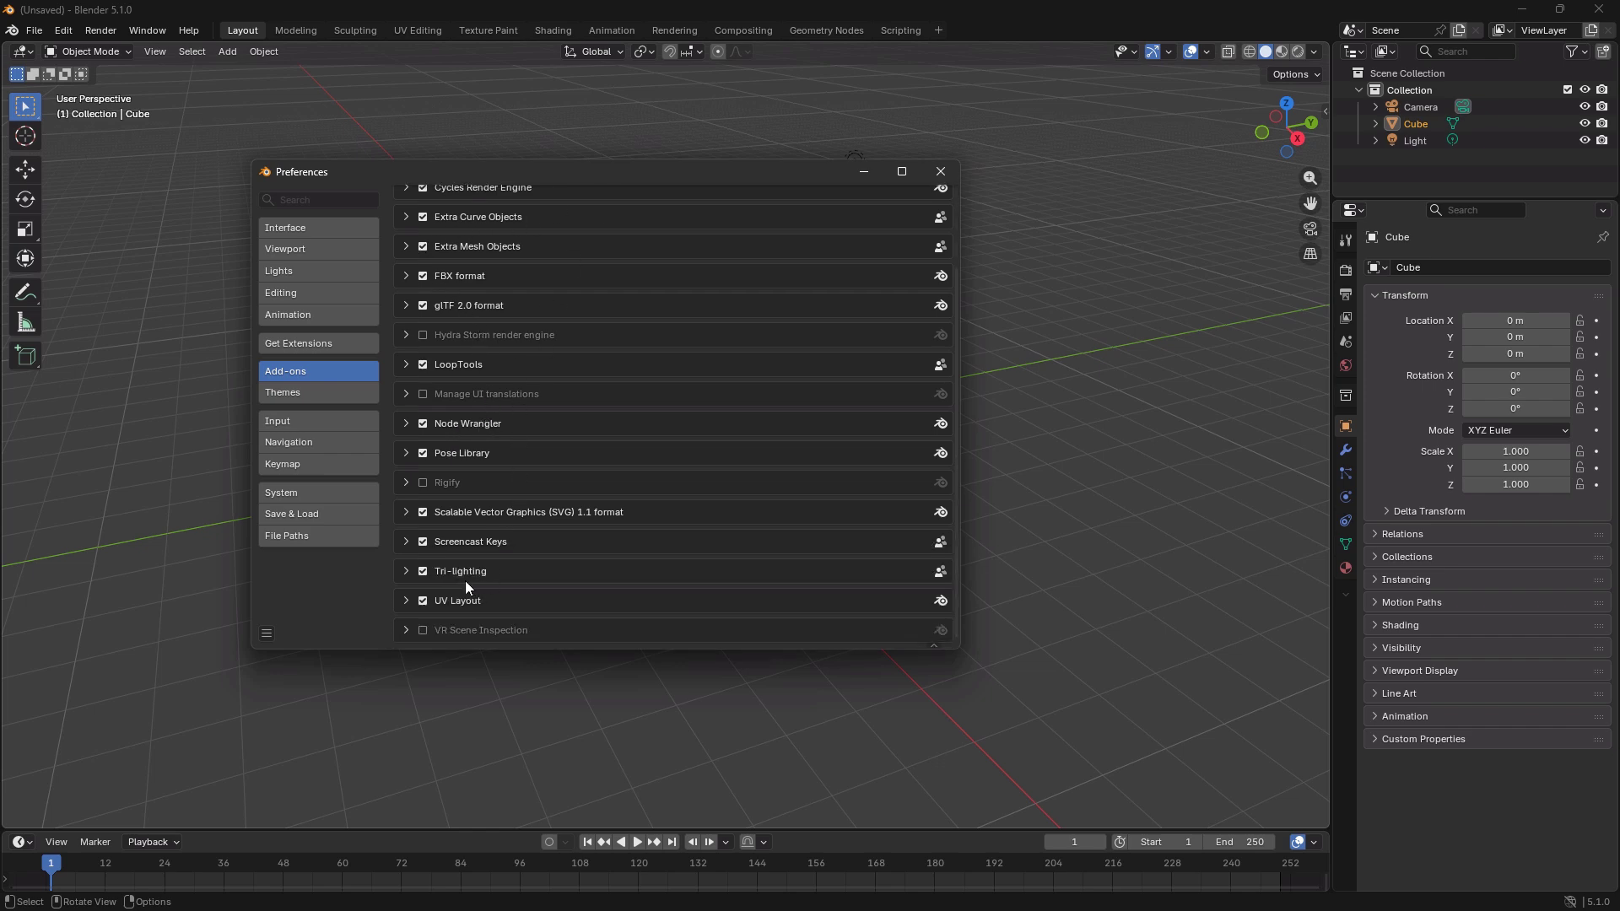
{"action": "scroll", "coordinate": [469, 580], "scroll_direction": "up", "scroll_amount": 3}
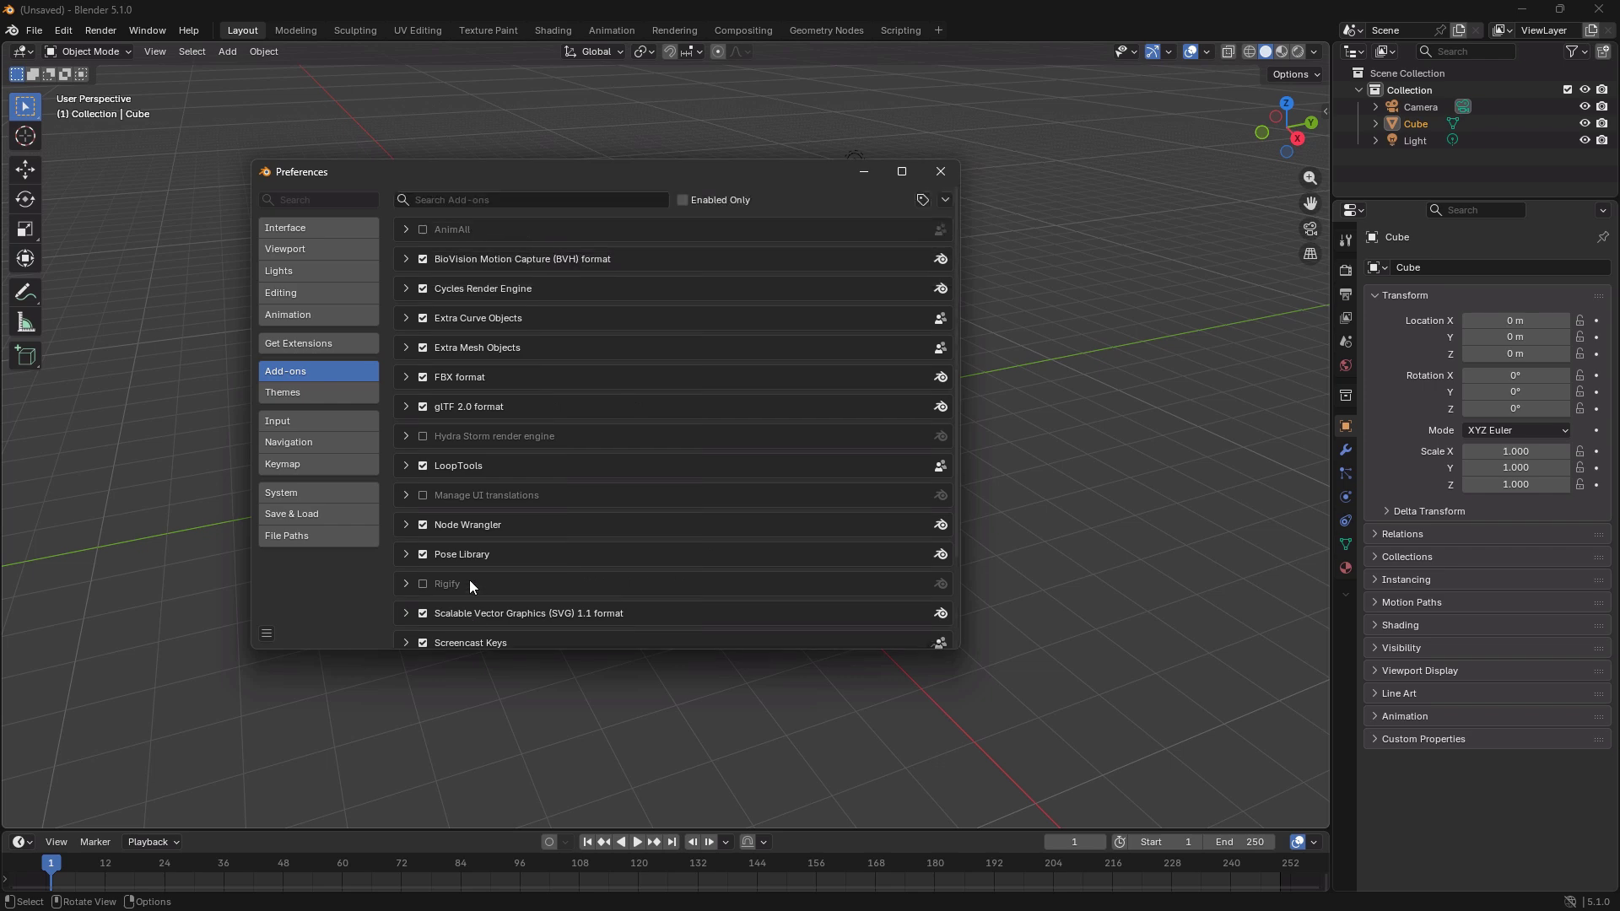
{"action": "left_click_drag", "start_coordinate": [824, 178], "coordinate": [844, 287]}
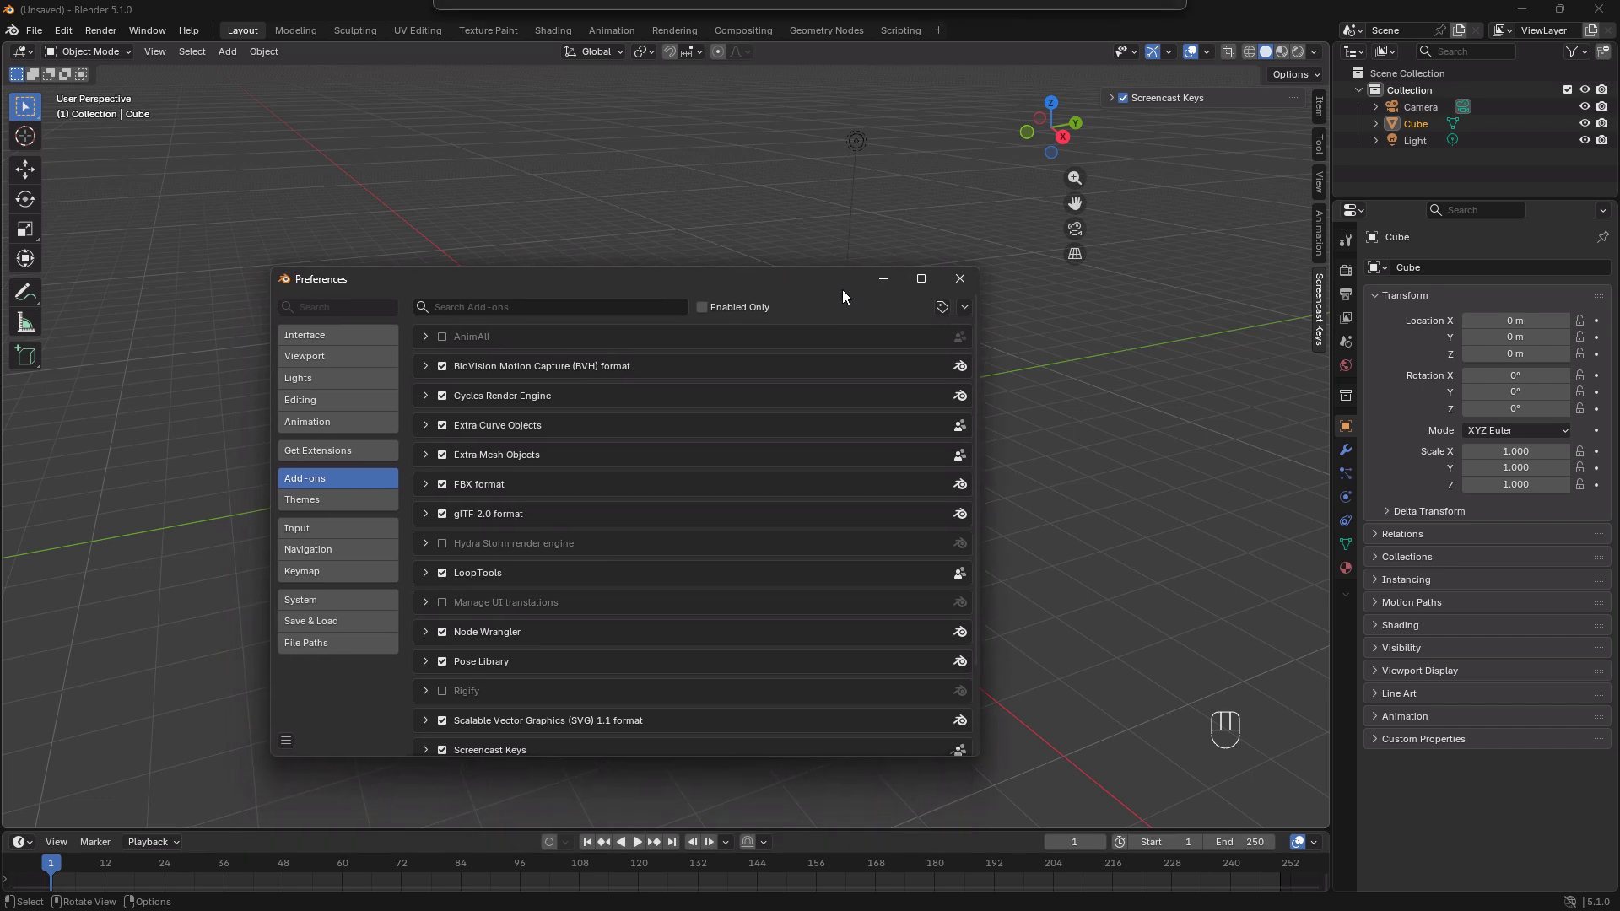
{"action": "left_click", "coordinate": [962, 280]}
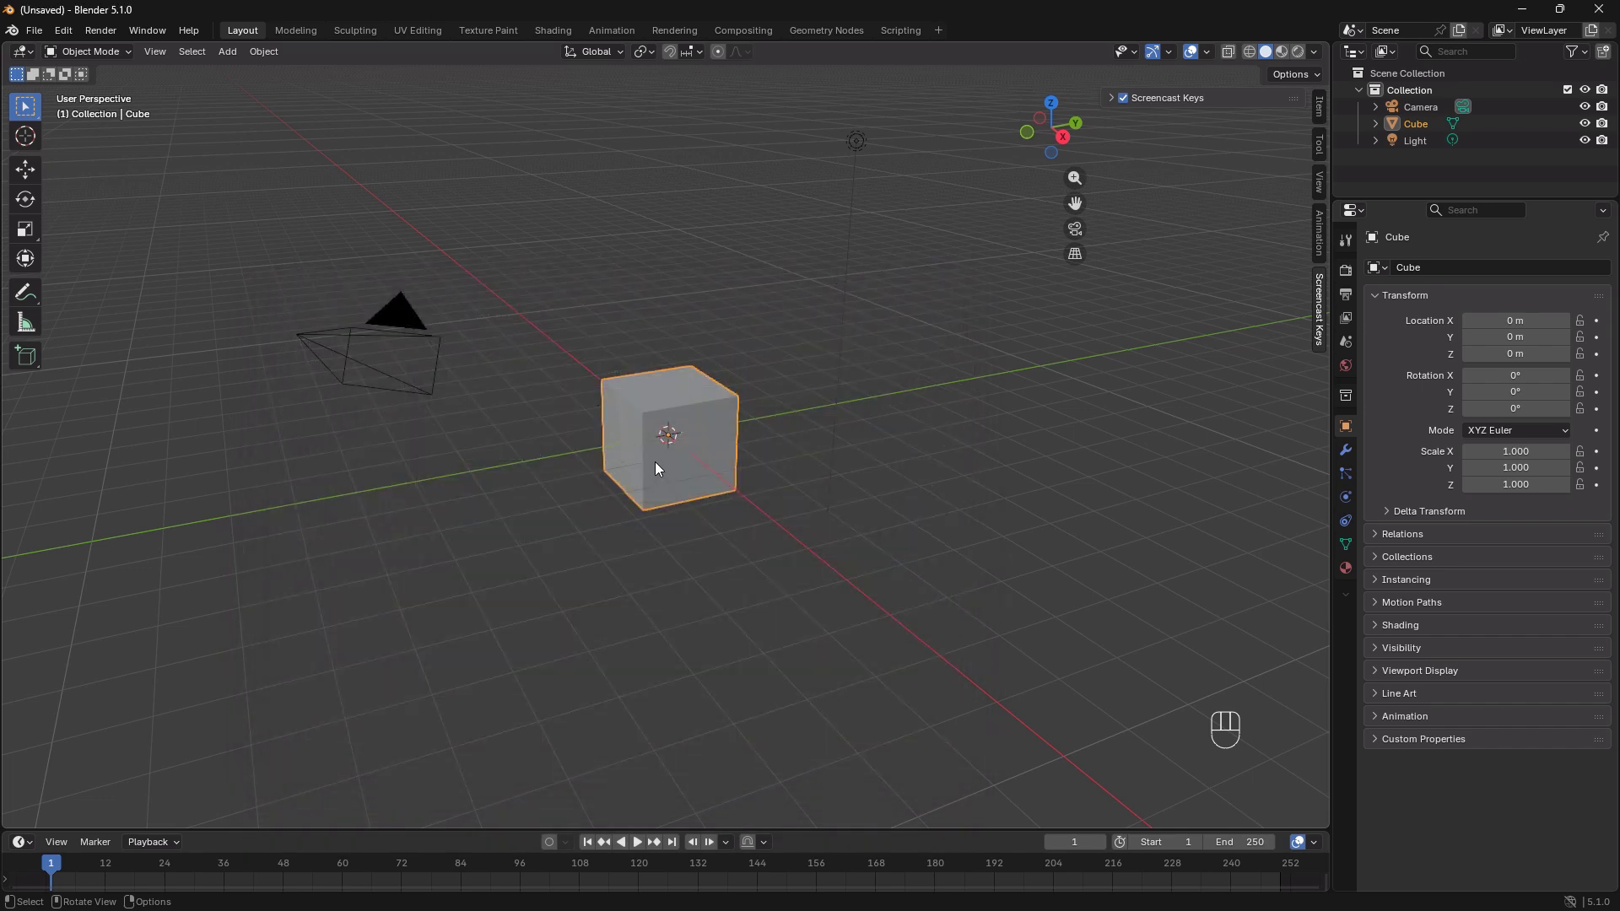
Delete all default objects from the scene: the camera, cube and light.
{"action": "mouse_move", "coordinate": [655, 462]}
{"action": "middle_mouse_down"}
{"action": "mouse_move", "coordinate": [672, 473]}
{"action": "mouse_move", "coordinate": [650, 454]}
{"action": "middle_mouse_up"}
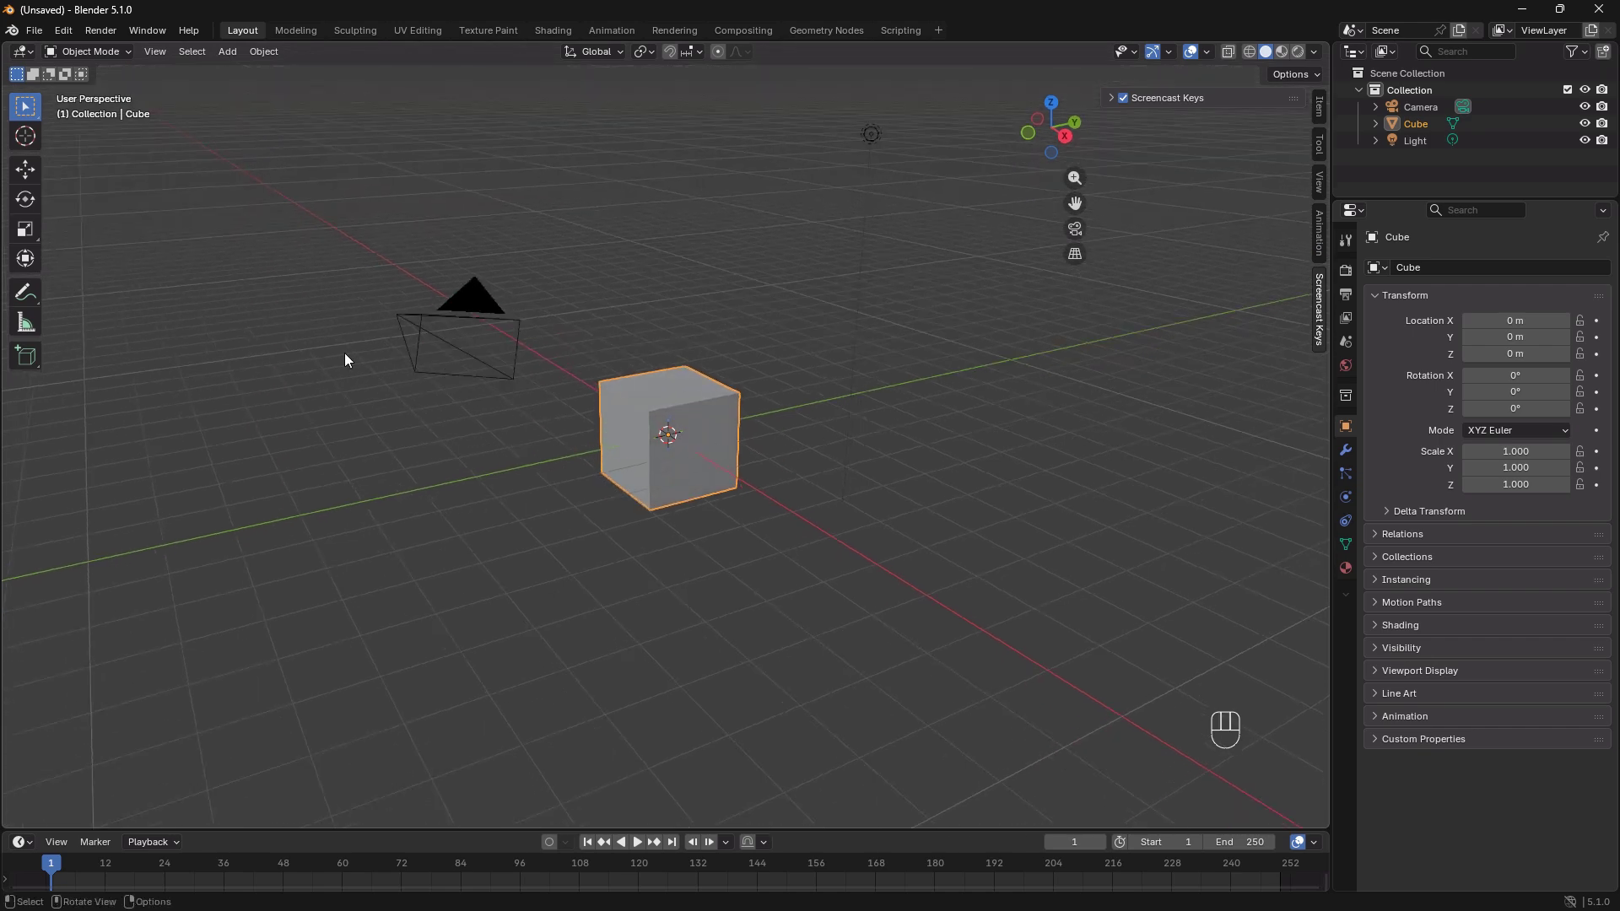
{"action": "key", "text": "a"}
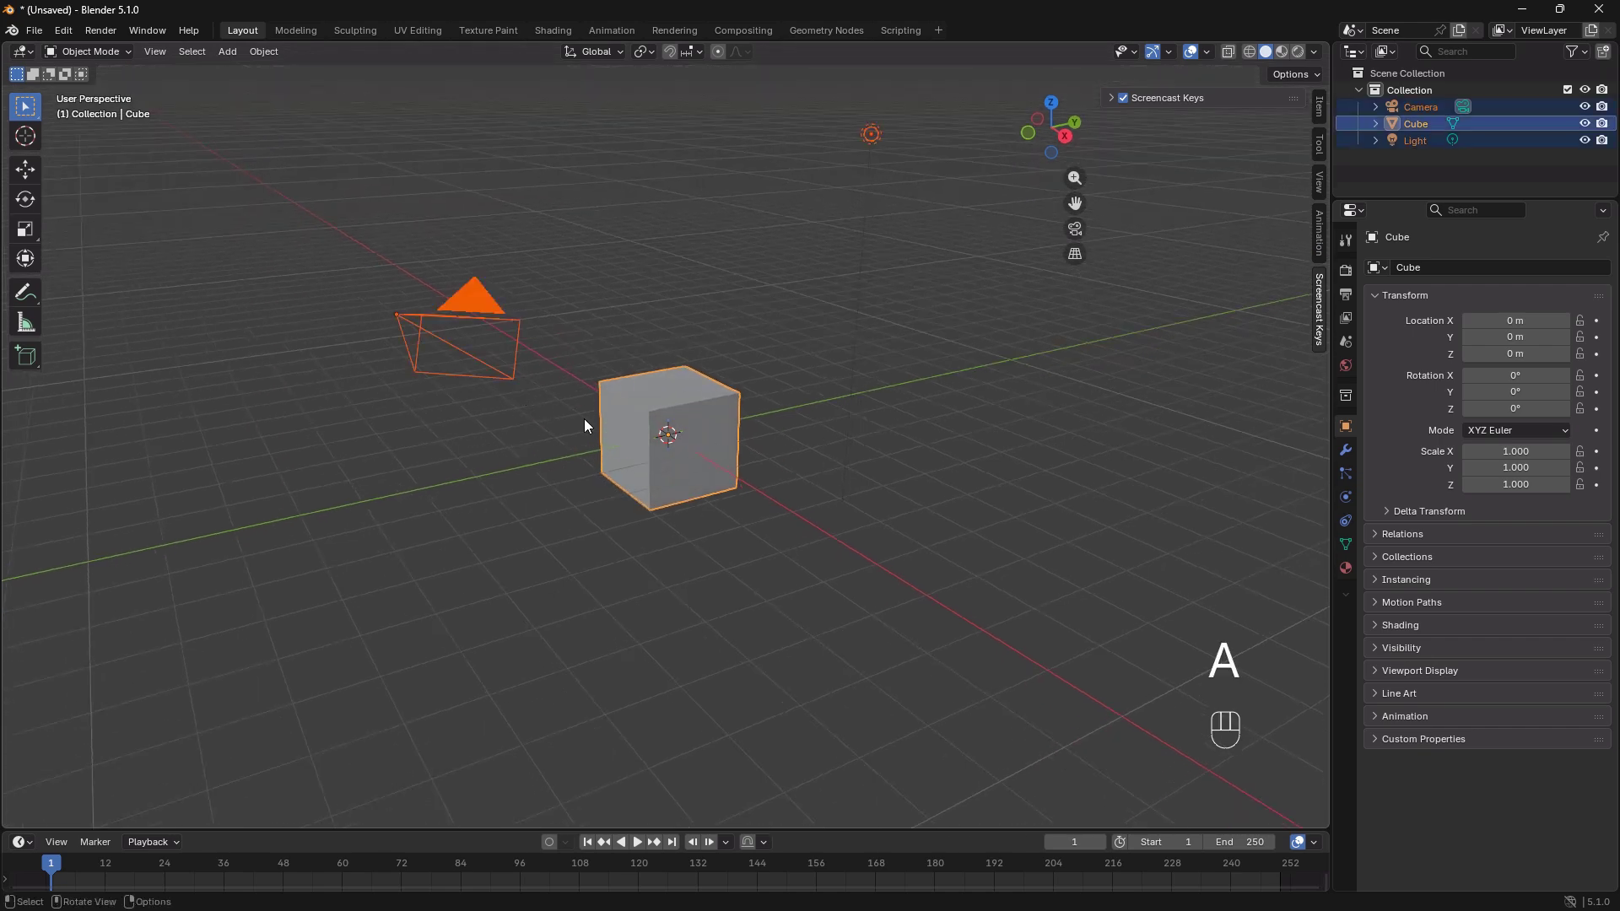
{"action": "key", "text": "x"}
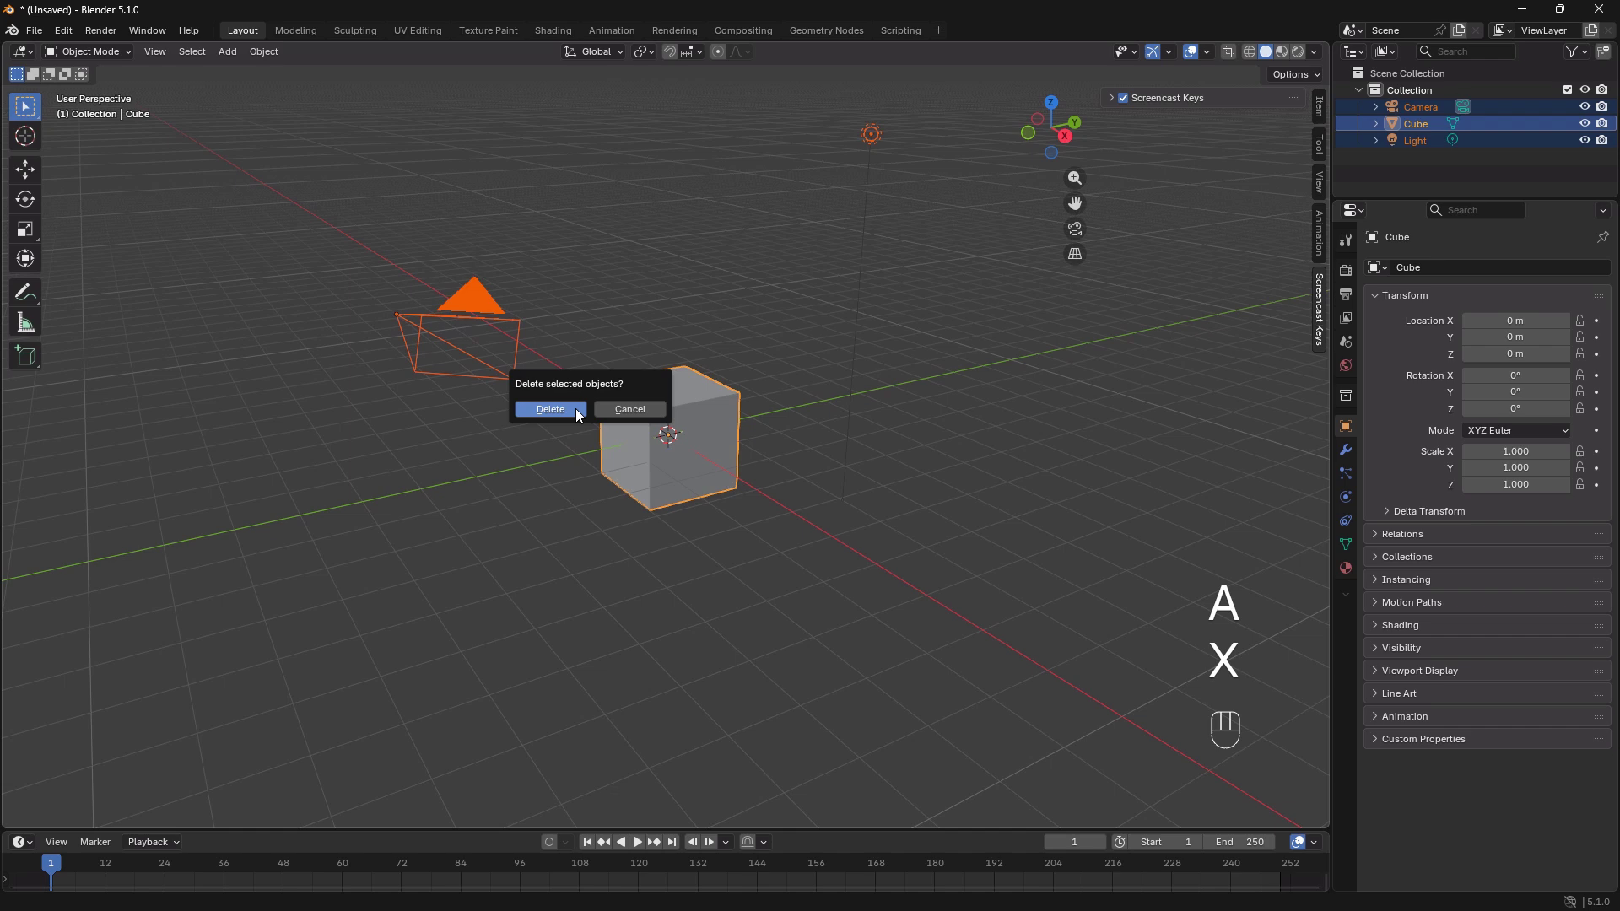
{"action": "left_click", "coordinate": [576, 410]}
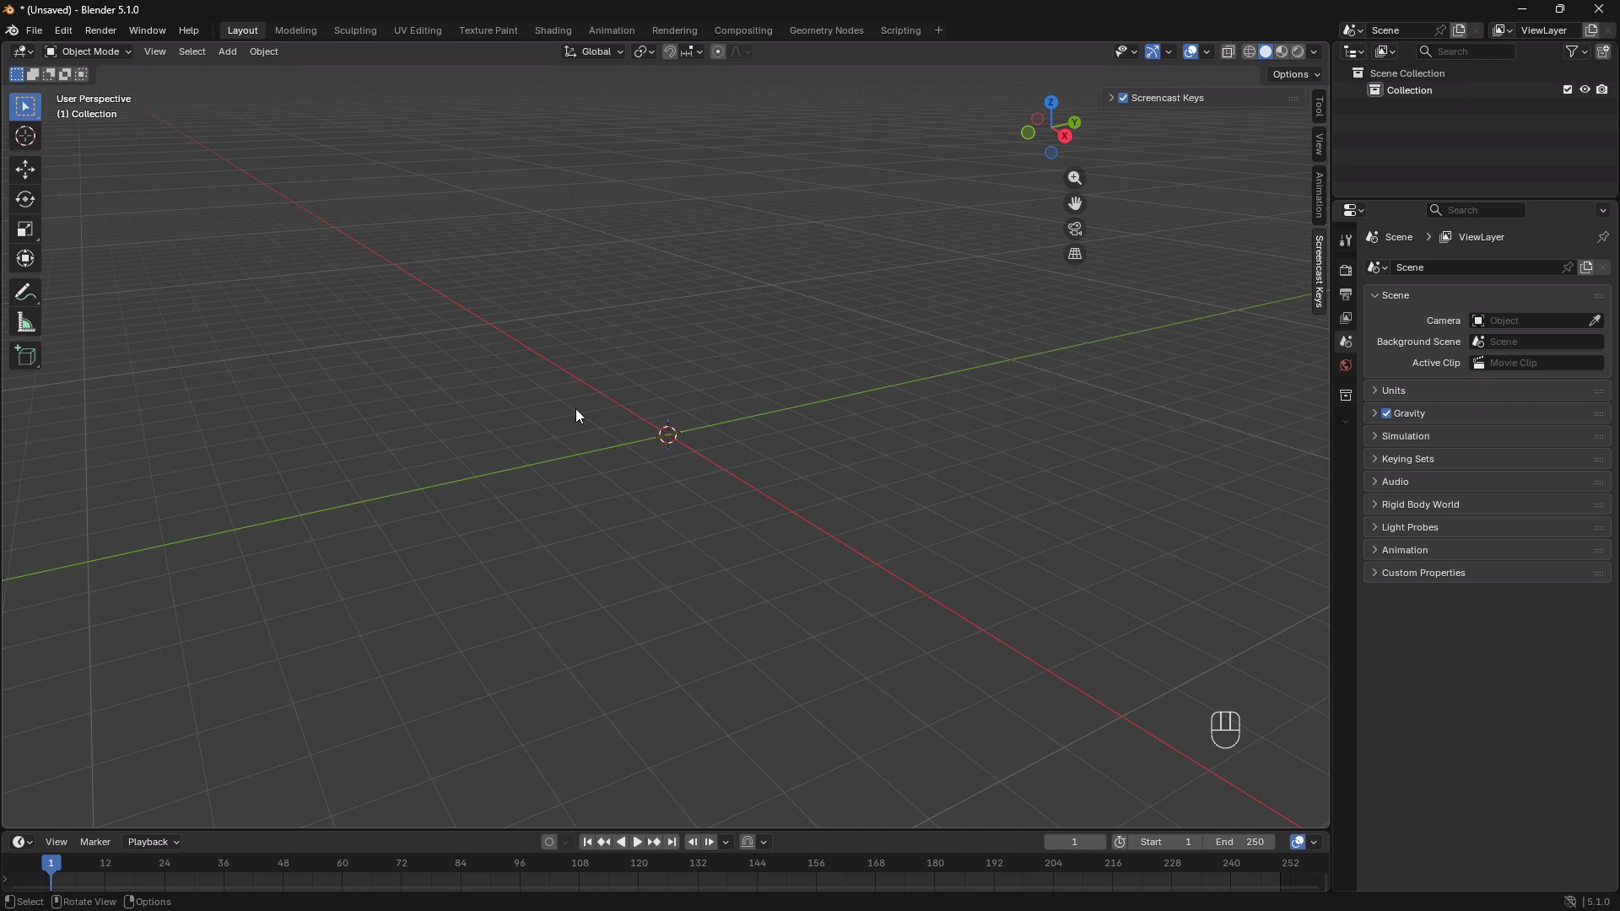
Show the View settings in the 3D viewport's sidebar and widen the Properties editor.
{"action": "left_click", "coordinate": [1320, 109]}
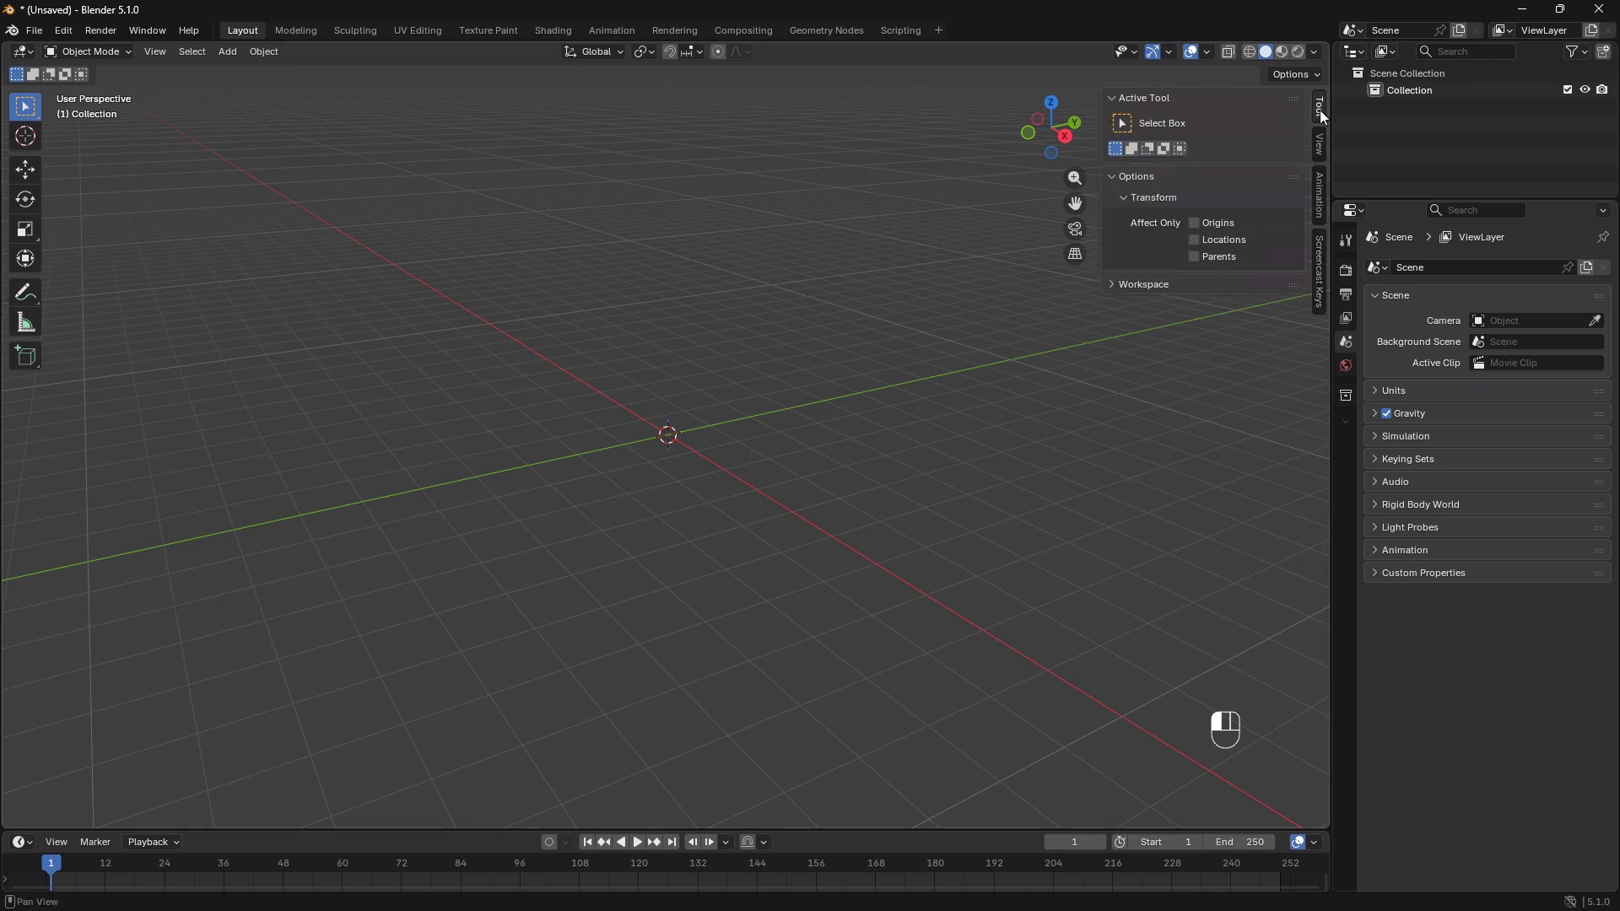
{"action": "left_click", "coordinate": [1319, 144]}
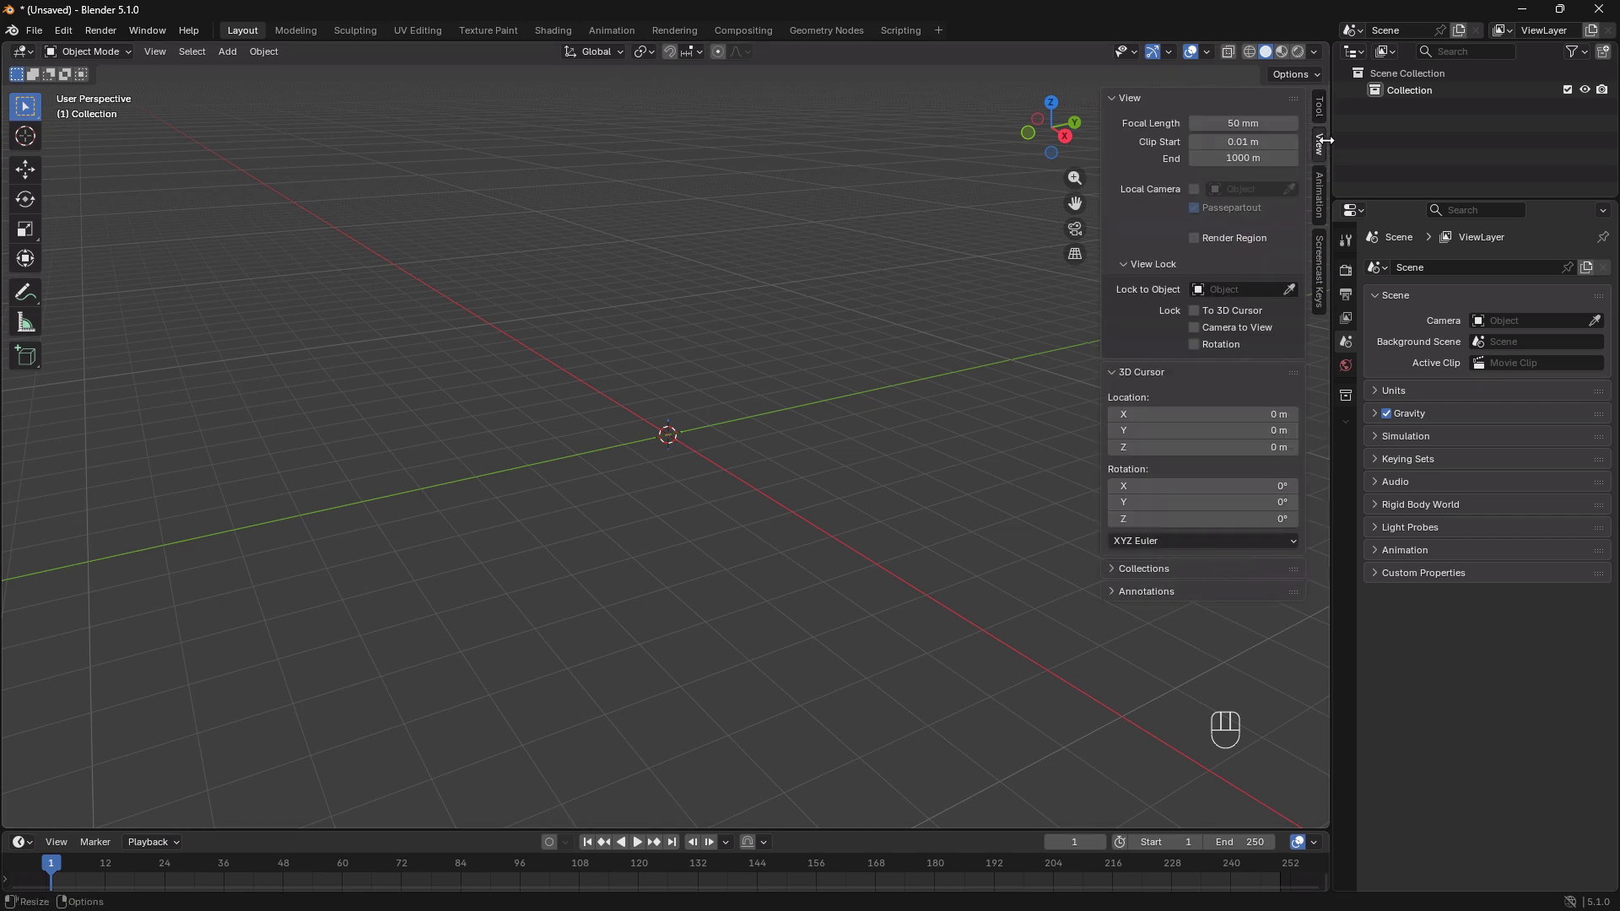
{"action": "left_click_drag", "start_coordinate": [1331, 140], "coordinate": [1204, 139]}
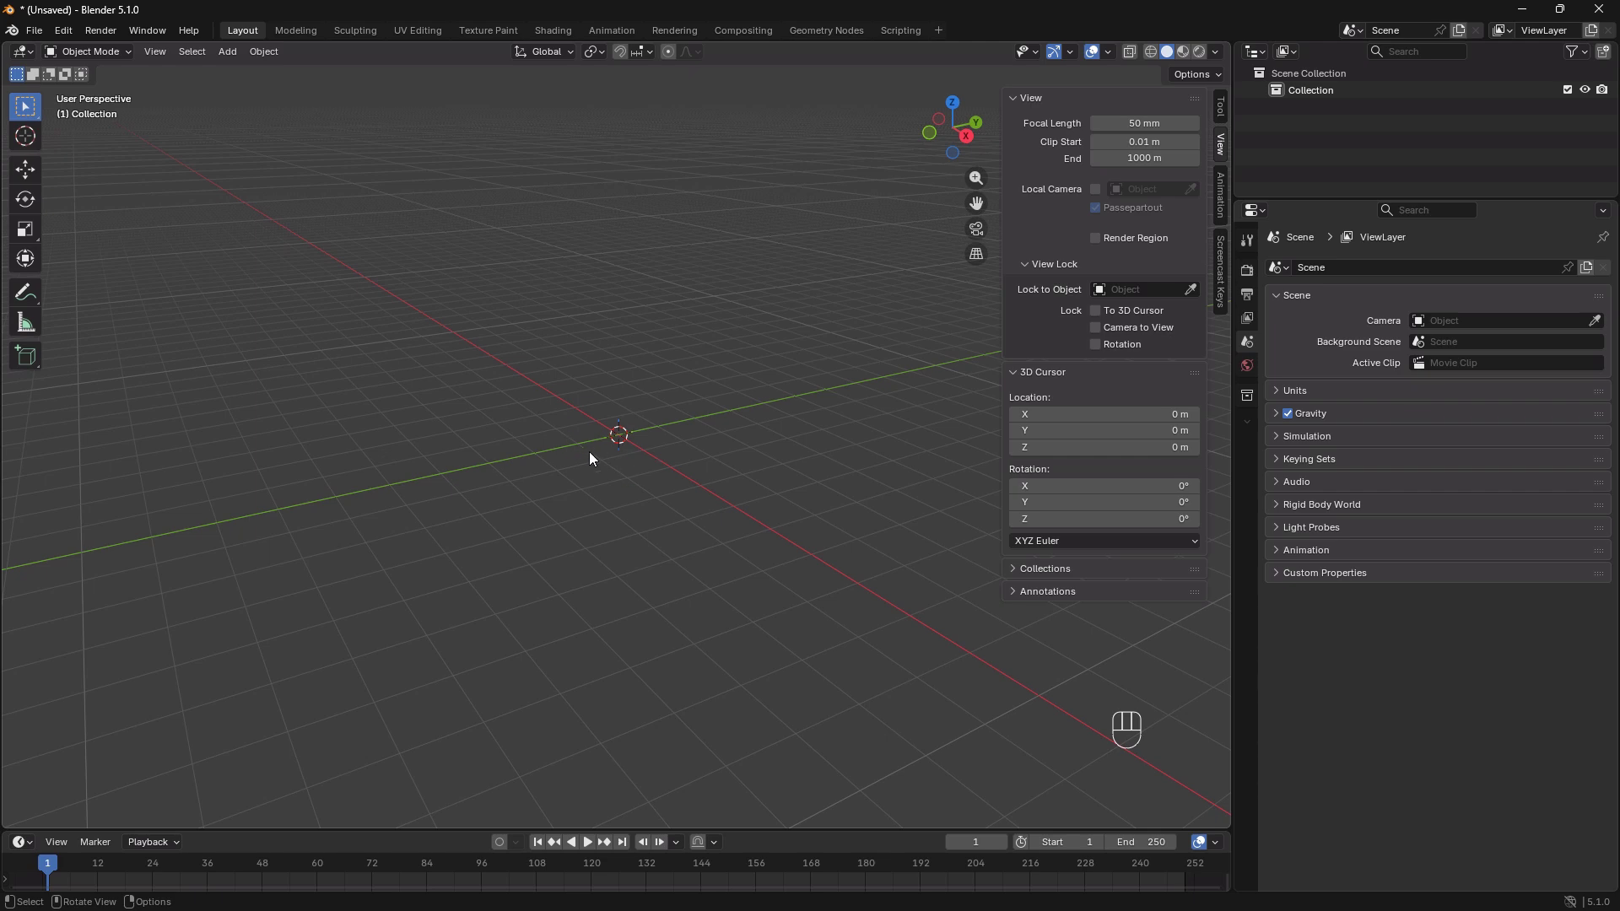
Add a mesh circle with 8 vertices at the world origin.
{"action": "key", "text": "shift+a"}
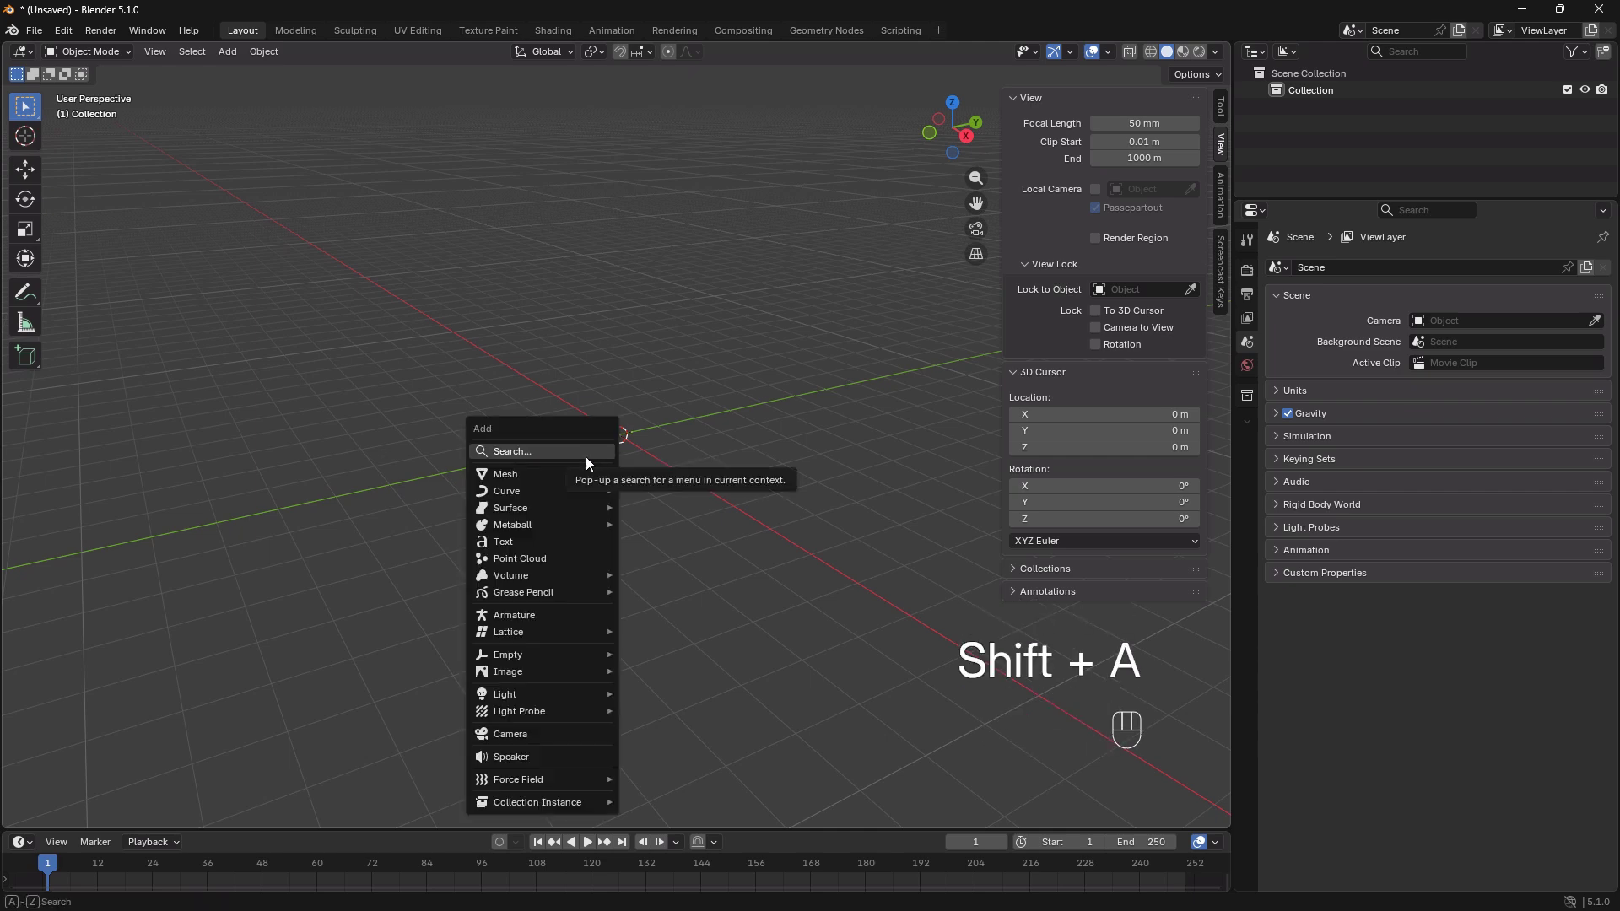
{"action": "mouse_move", "coordinate": [584, 473]}
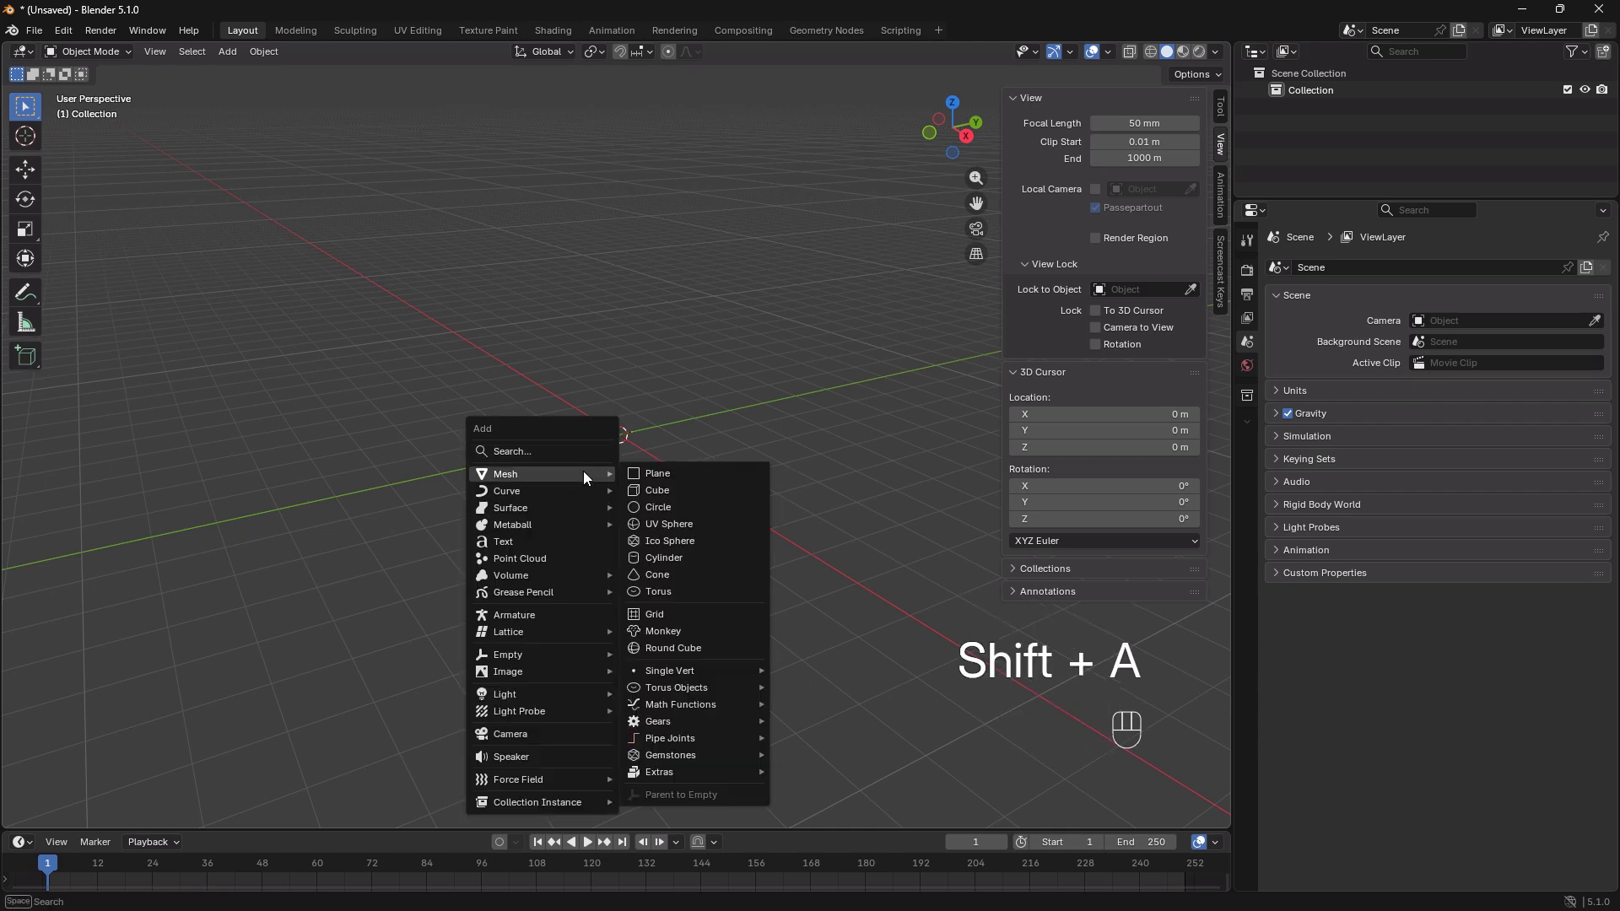
{"action": "left_click", "coordinate": [696, 506]}
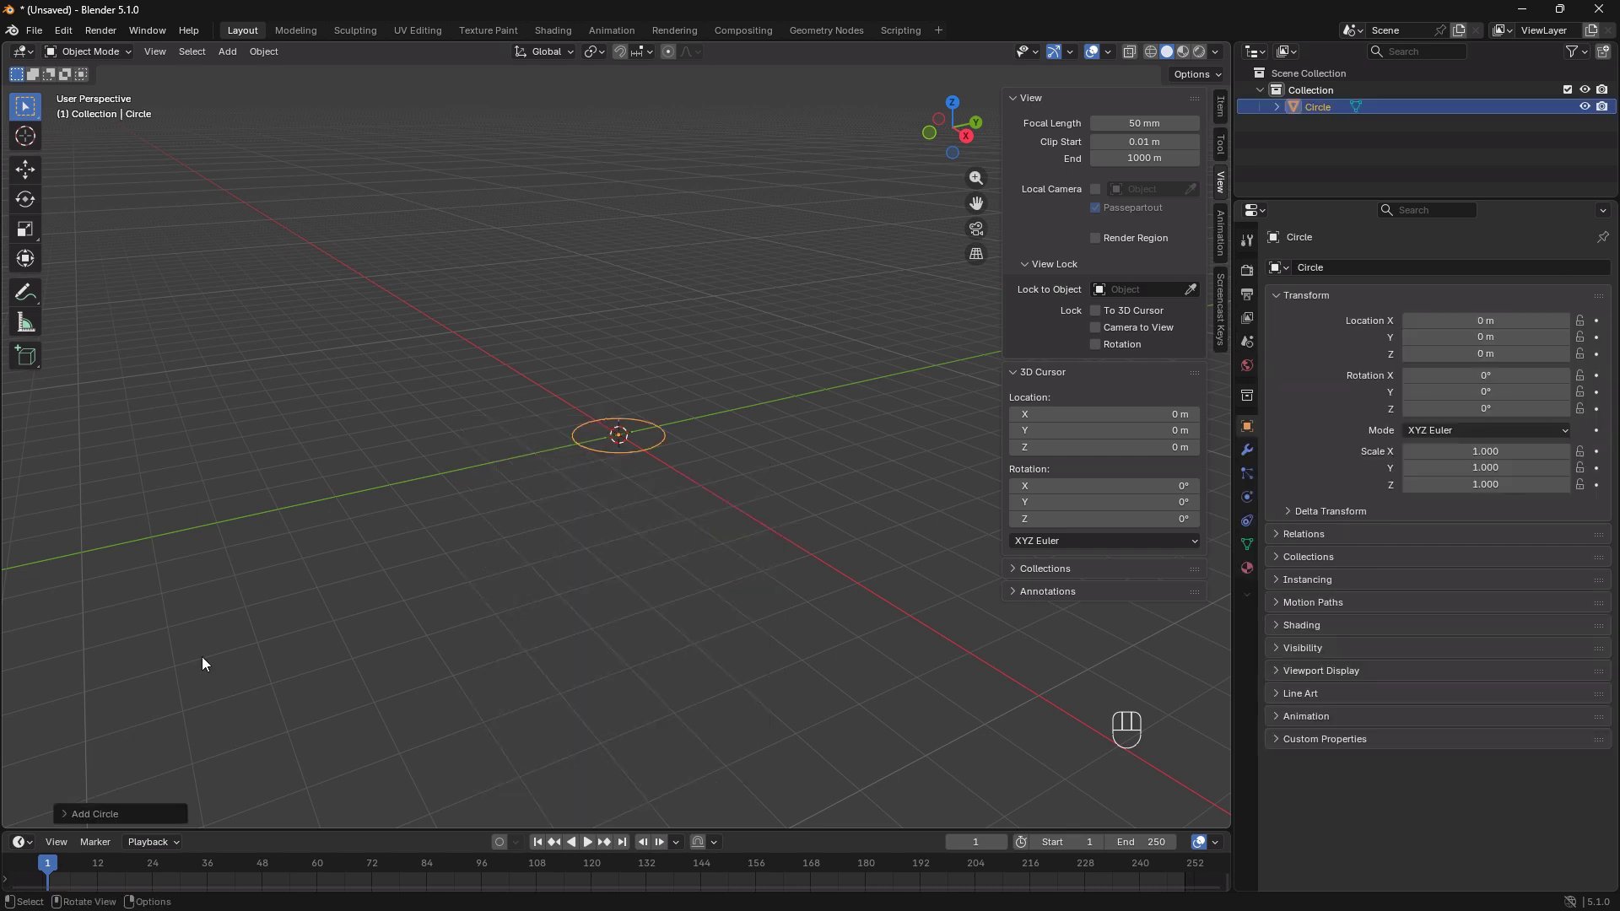
{"action": "left_click", "coordinate": [99, 815]}
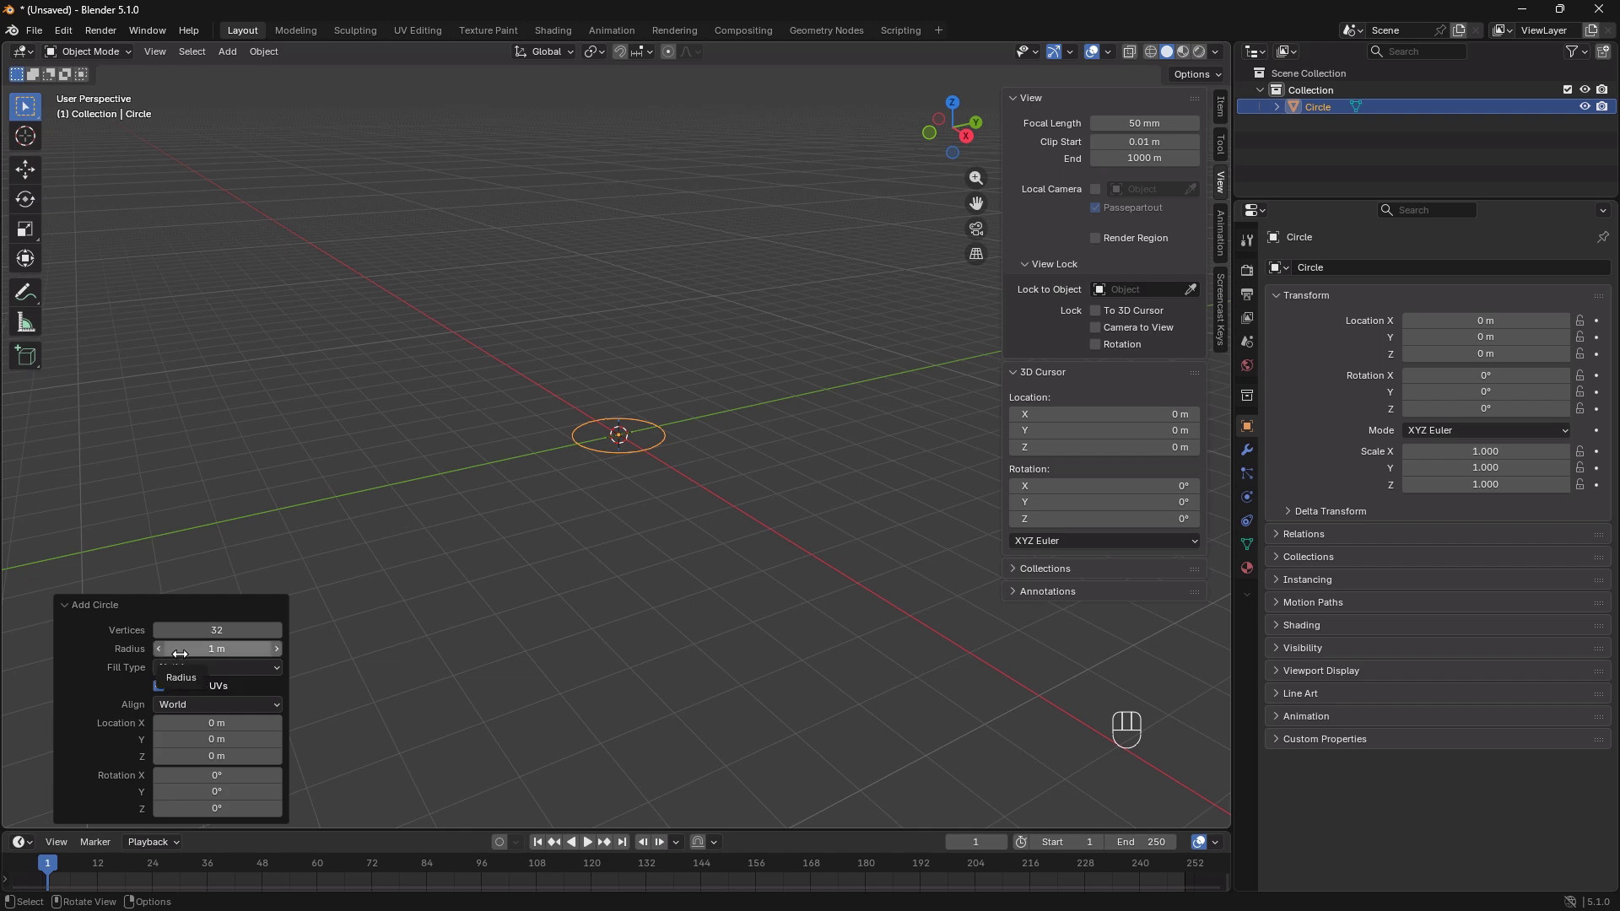
{"action": "left_click", "coordinate": [220, 629]}
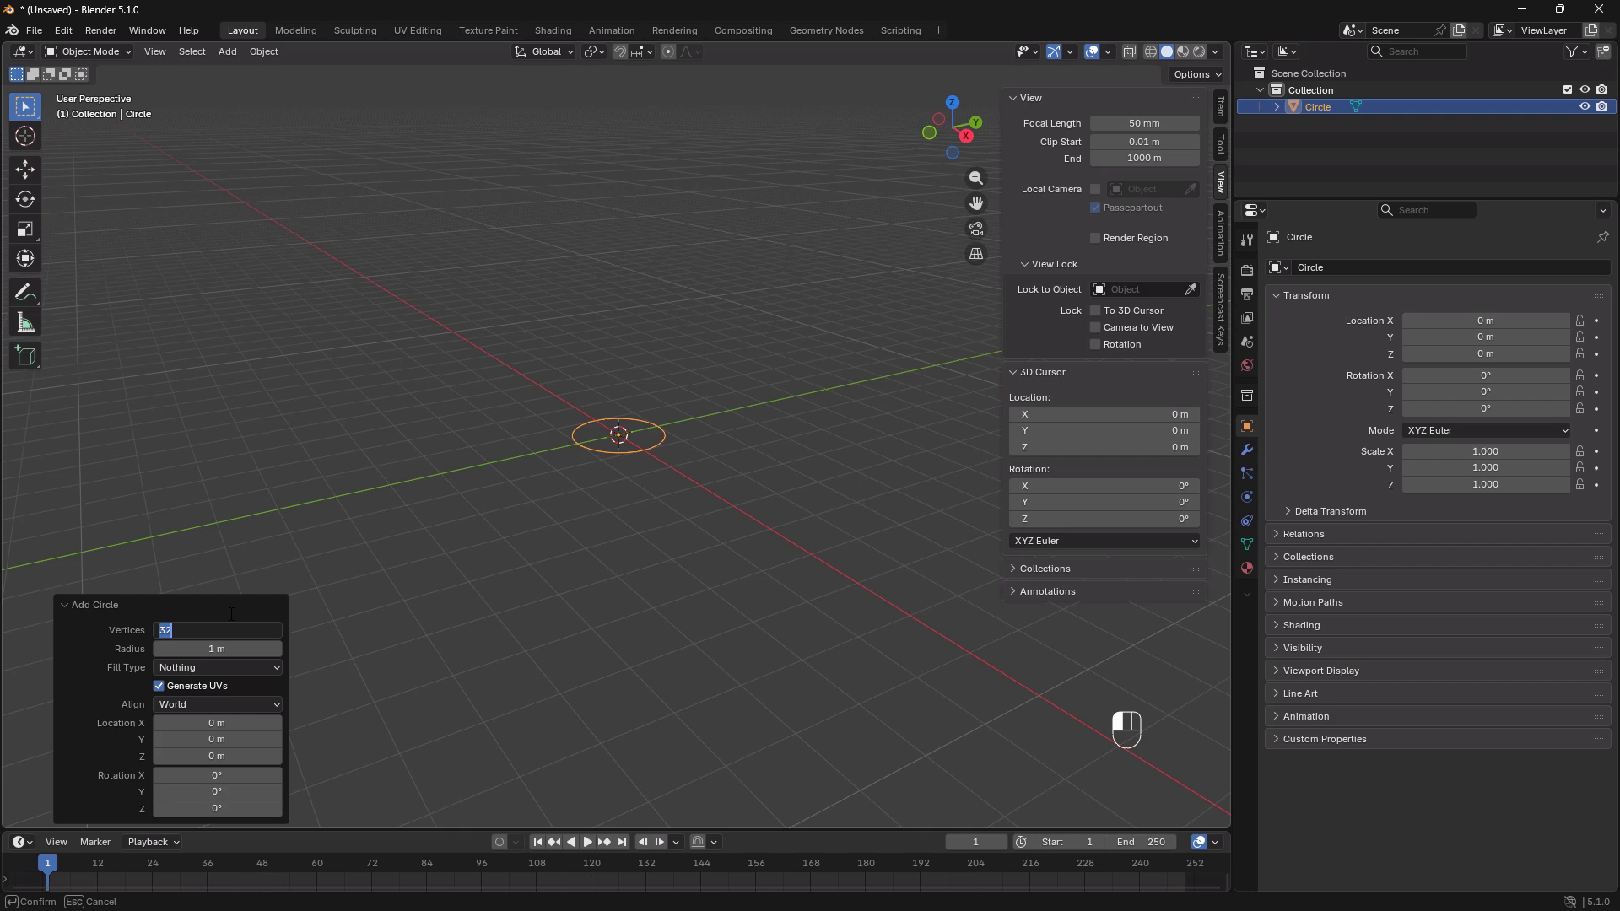
{"action": "type", "text": "8"}
{"action": "key", "text": "Return"}
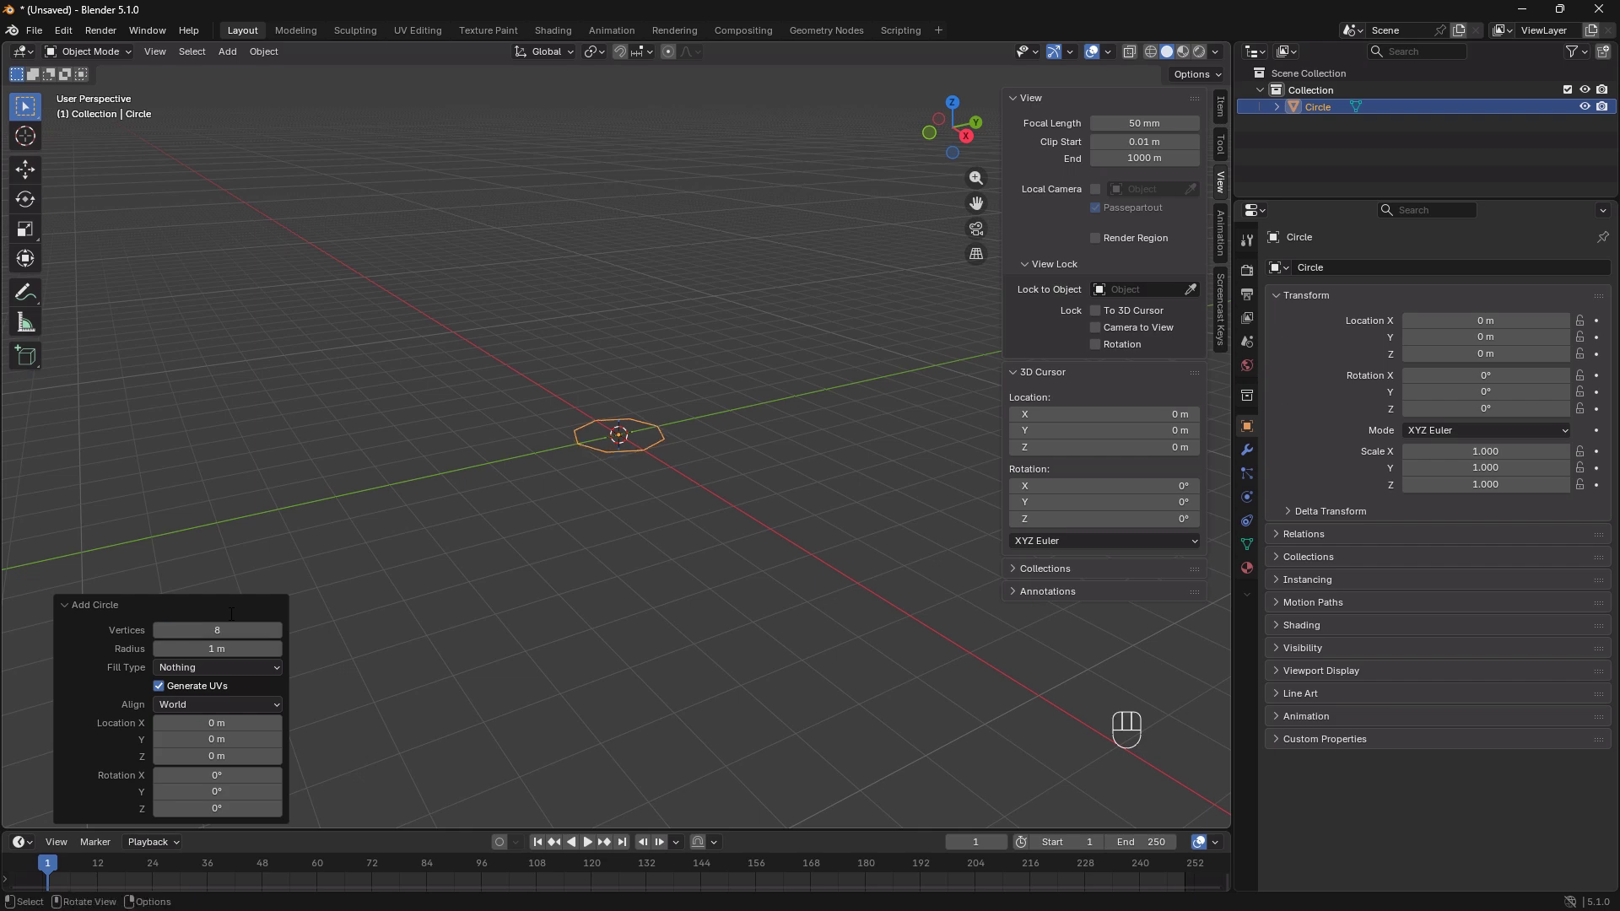
Try the circle with 6 vertices for comparison and return it to 8.
{"action": "middle_click_drag", "start_coordinate": [655, 395], "coordinate": [676, 544]}
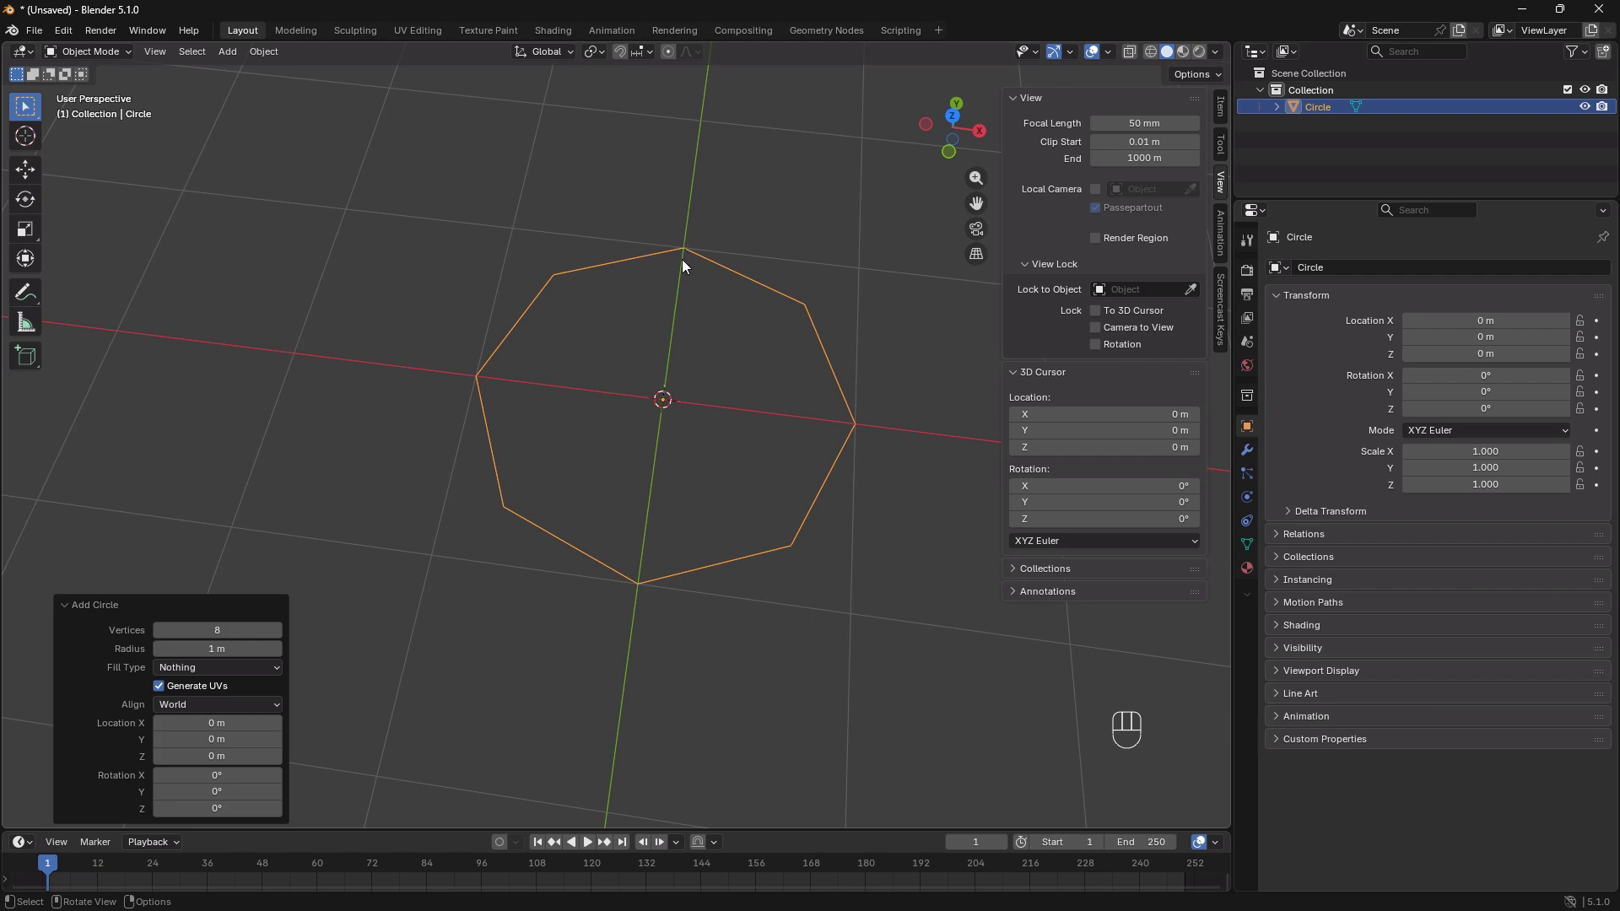
{"action": "middle_click_drag", "start_coordinate": [652, 580], "coordinate": [575, 482]}
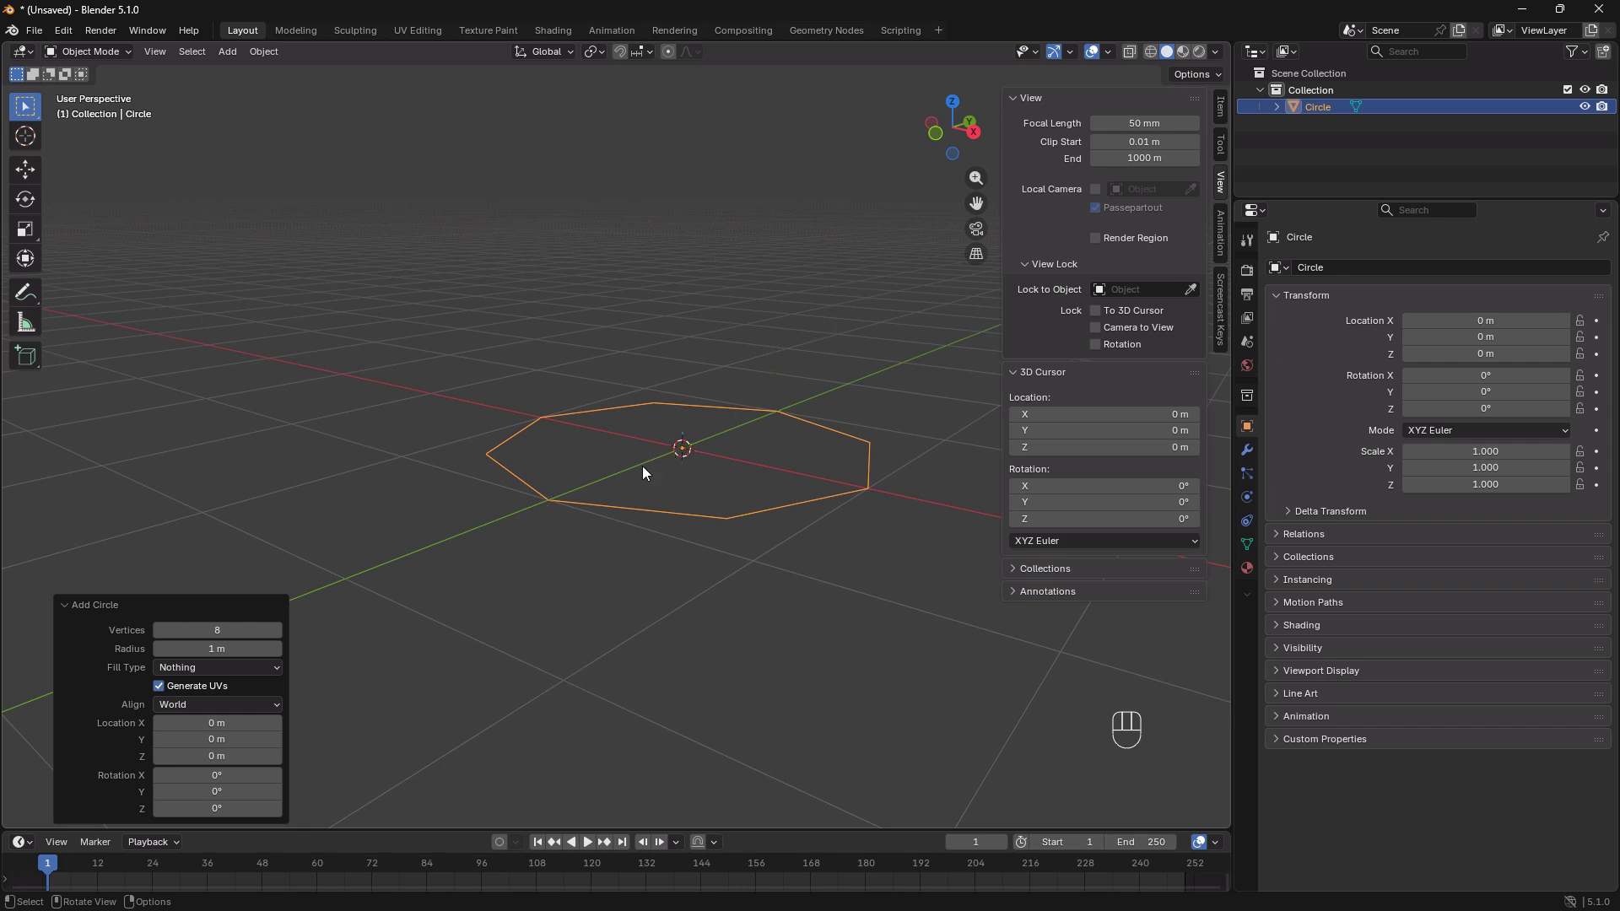
{"action": "middle_click_drag", "start_coordinate": [642, 466], "coordinate": [624, 563]}
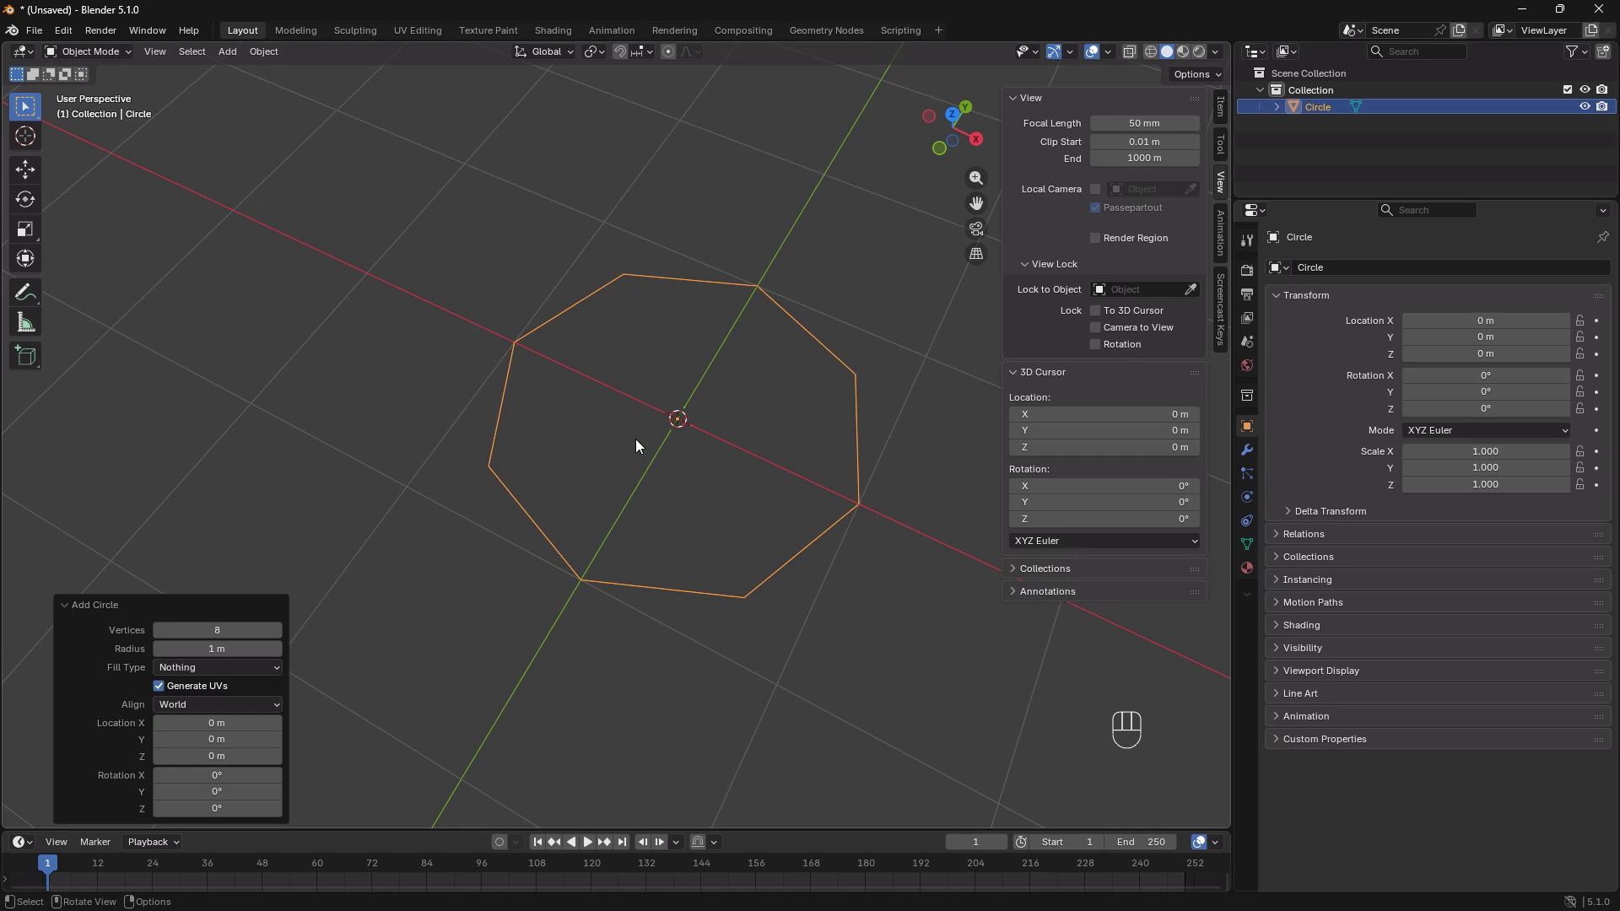
{"action": "left_click", "coordinate": [158, 630]}
{"action": "left_click", "coordinate": [158, 630]}
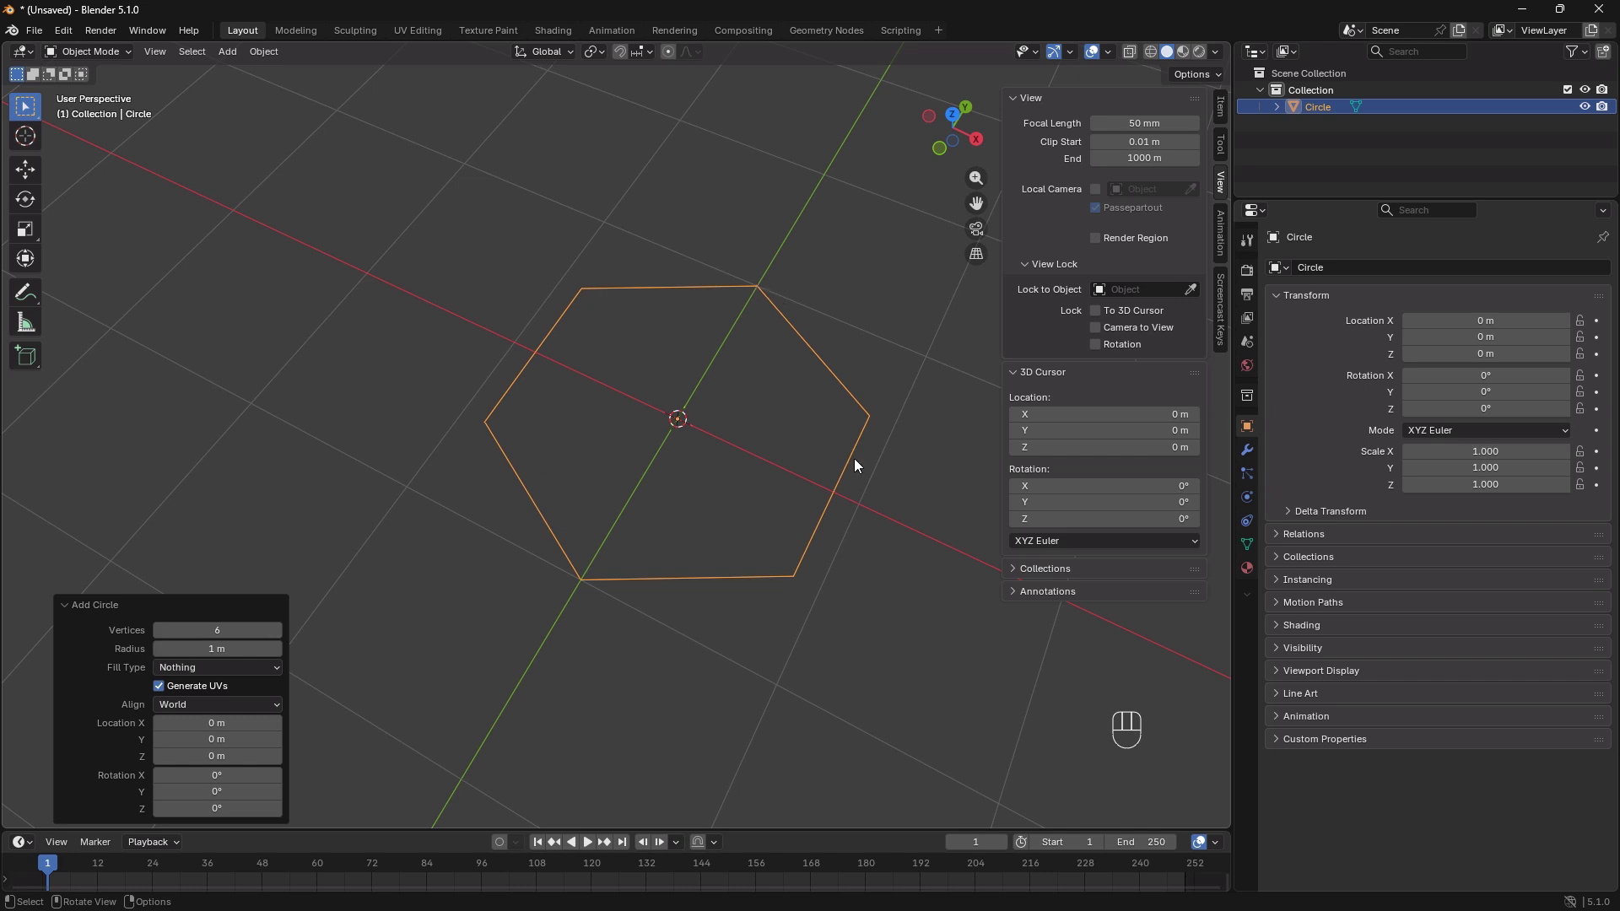
{"action": "left_click", "coordinate": [276, 631]}
{"action": "left_click", "coordinate": [276, 631]}
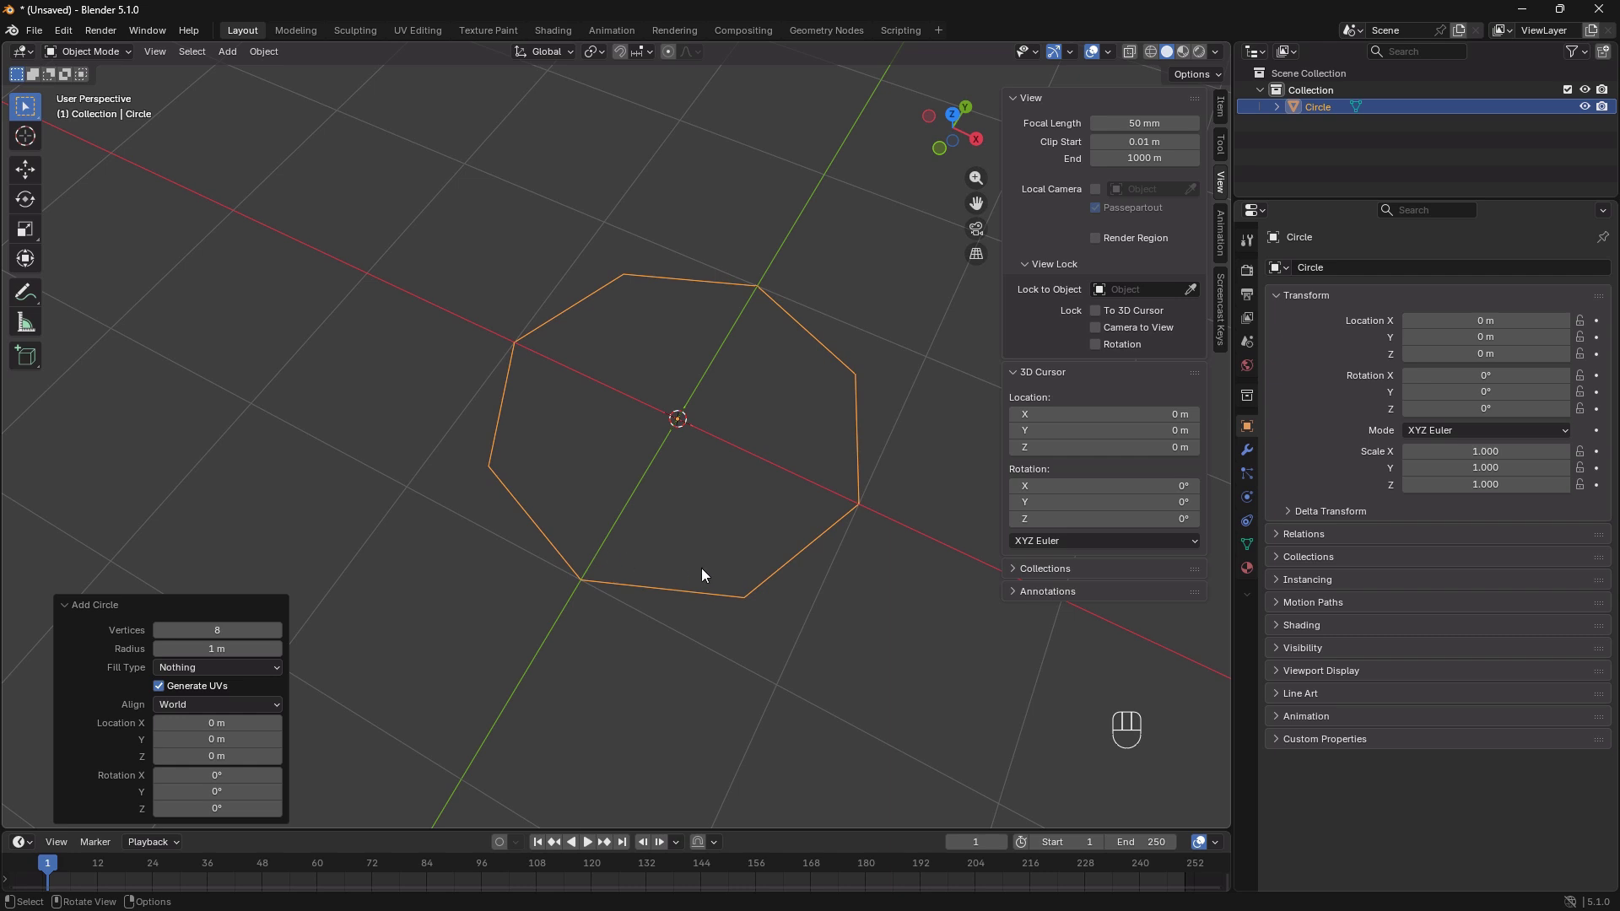
Set the circle's radius to 0.01 m and enter Edit Mode on it.
{"action": "left_click", "coordinate": [224, 649]}
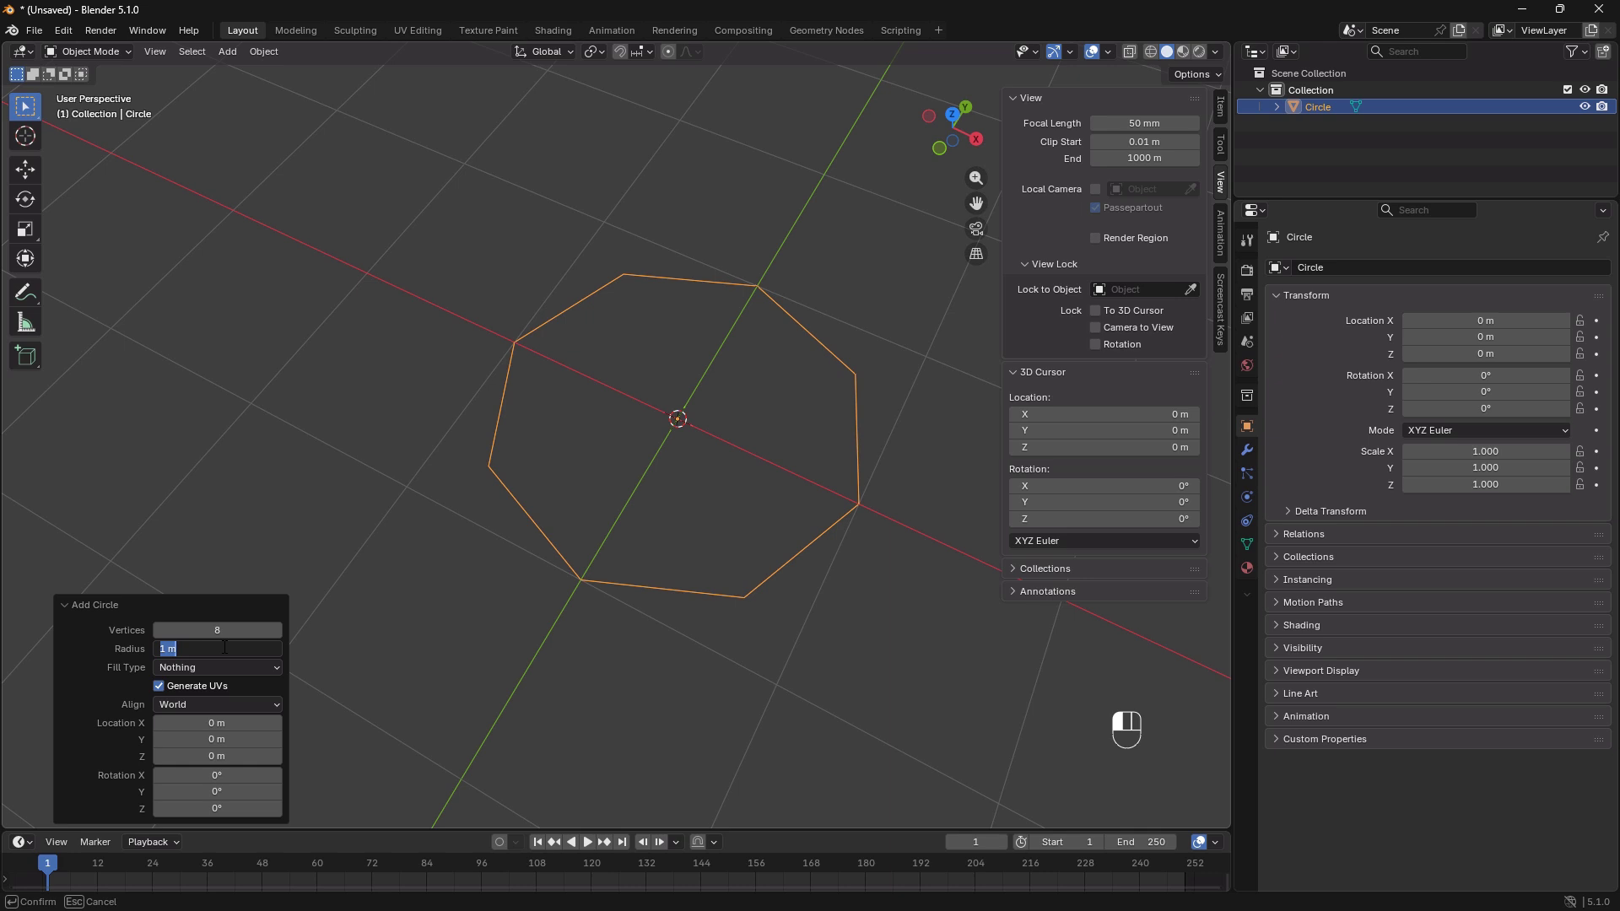
{"action": "type", "text": "0.01"}
{"action": "key", "text": "Return"}
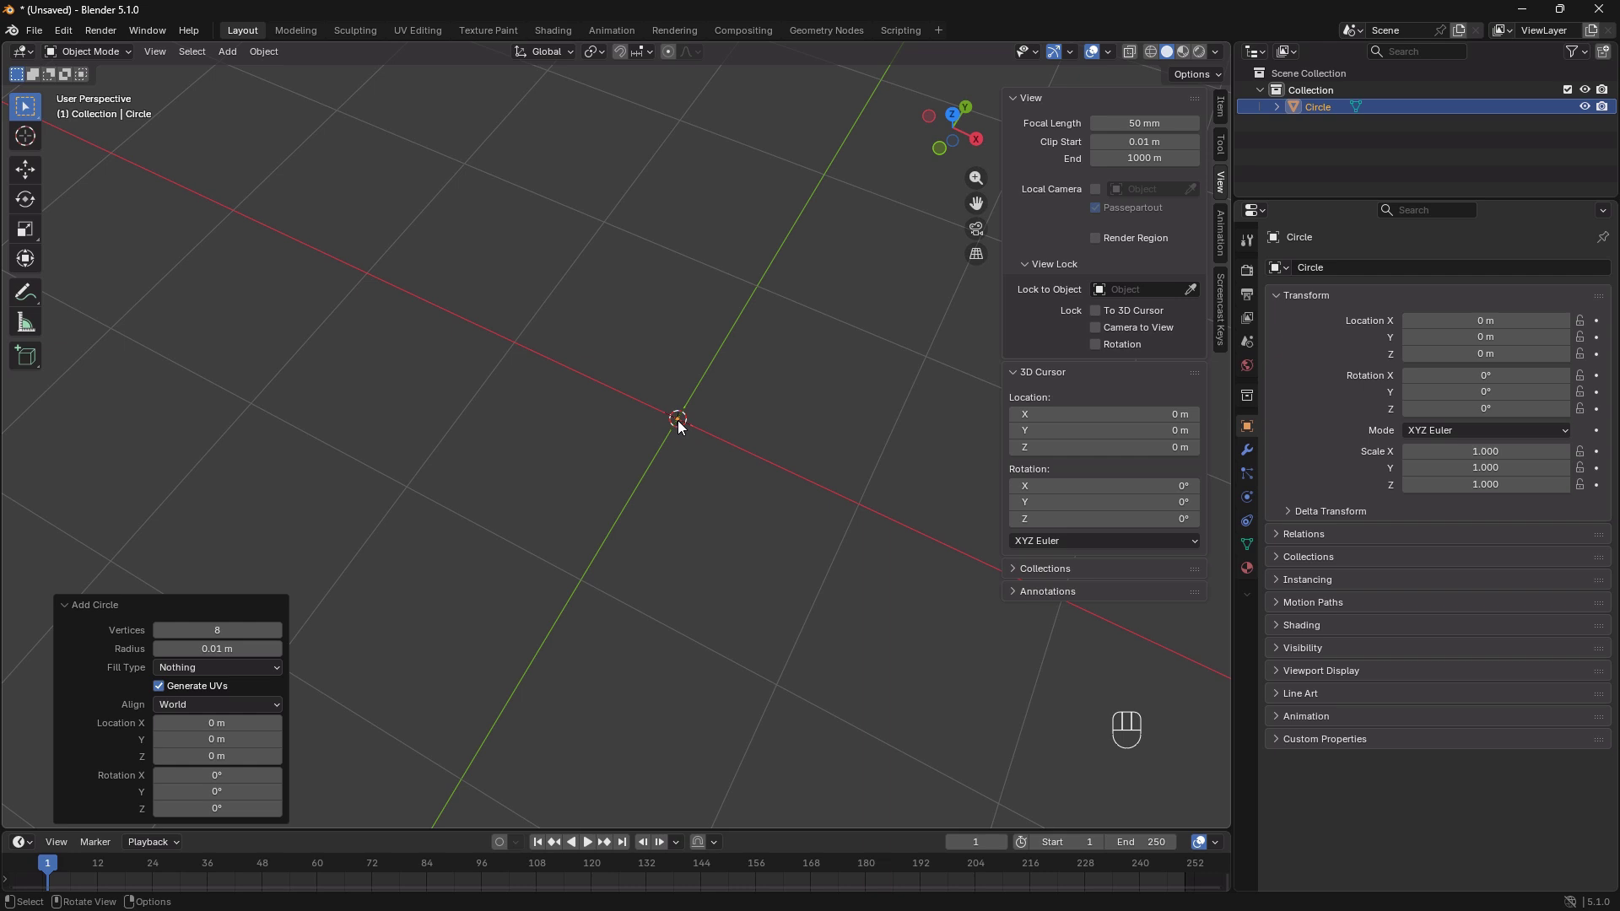
{"action": "key", "text": "KP_Decimal"}
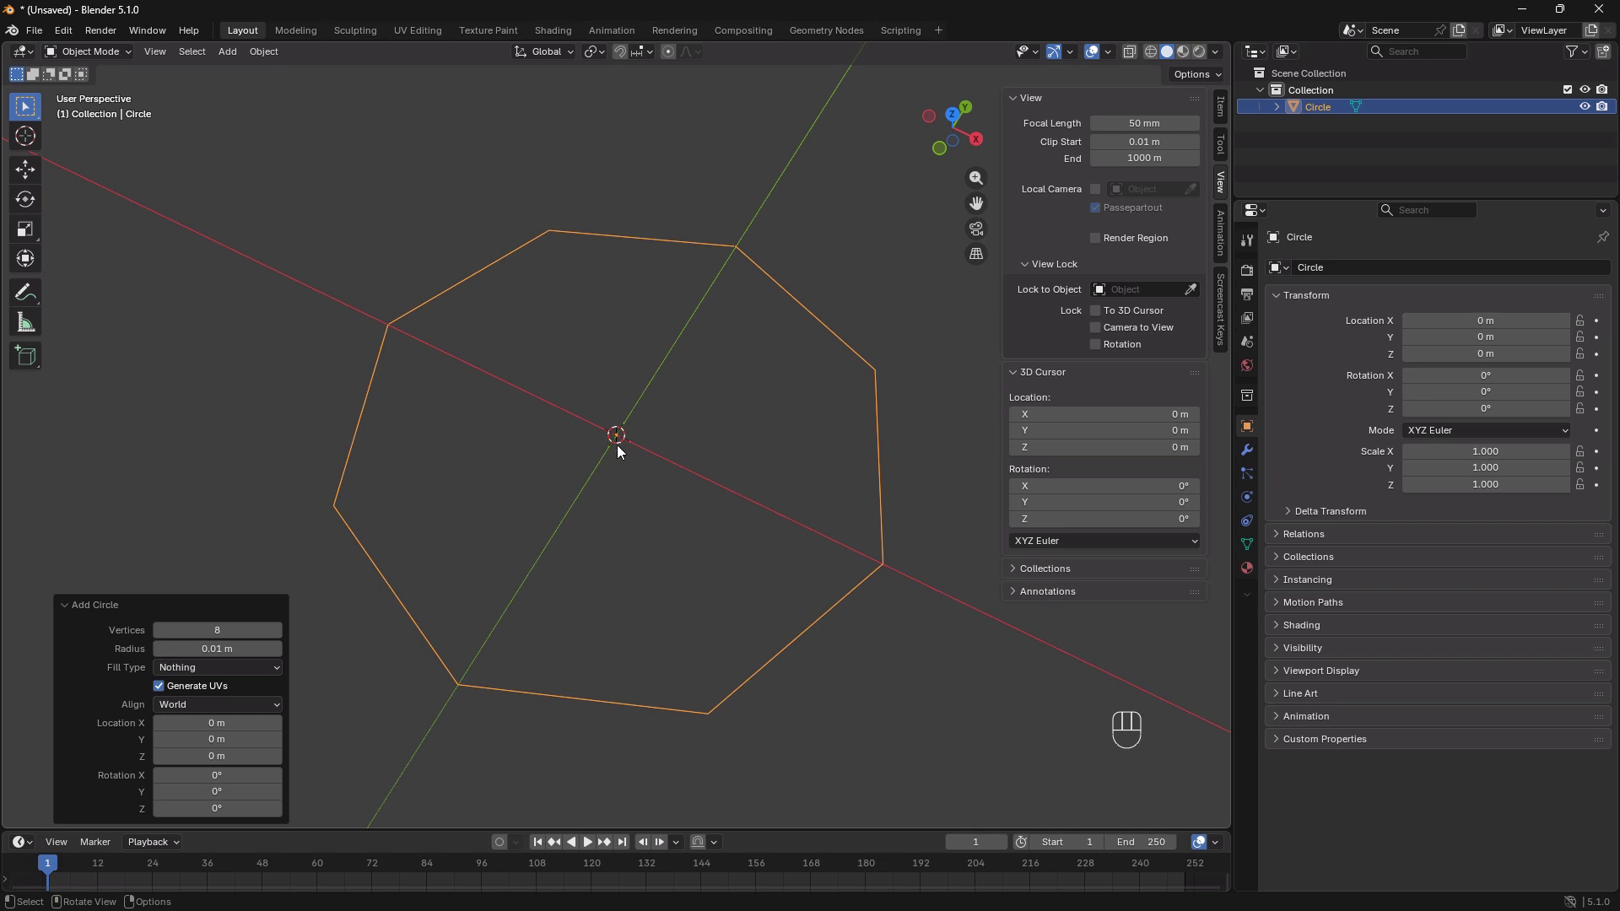
{"action": "mouse_move", "coordinate": [631, 468]}
{"action": "middle_mouse_down"}
{"action": "mouse_move", "coordinate": [686, 479]}
{"action": "mouse_move", "coordinate": [667, 427]}
{"action": "mouse_move", "coordinate": [655, 454]}
{"action": "mouse_move", "coordinate": [607, 459]}
{"action": "middle_mouse_up"}
{"action": "scroll", "coordinate": [655, 454], "scroll_direction": "down", "scroll_amount": 3}
{"action": "key", "text": "Tab"}
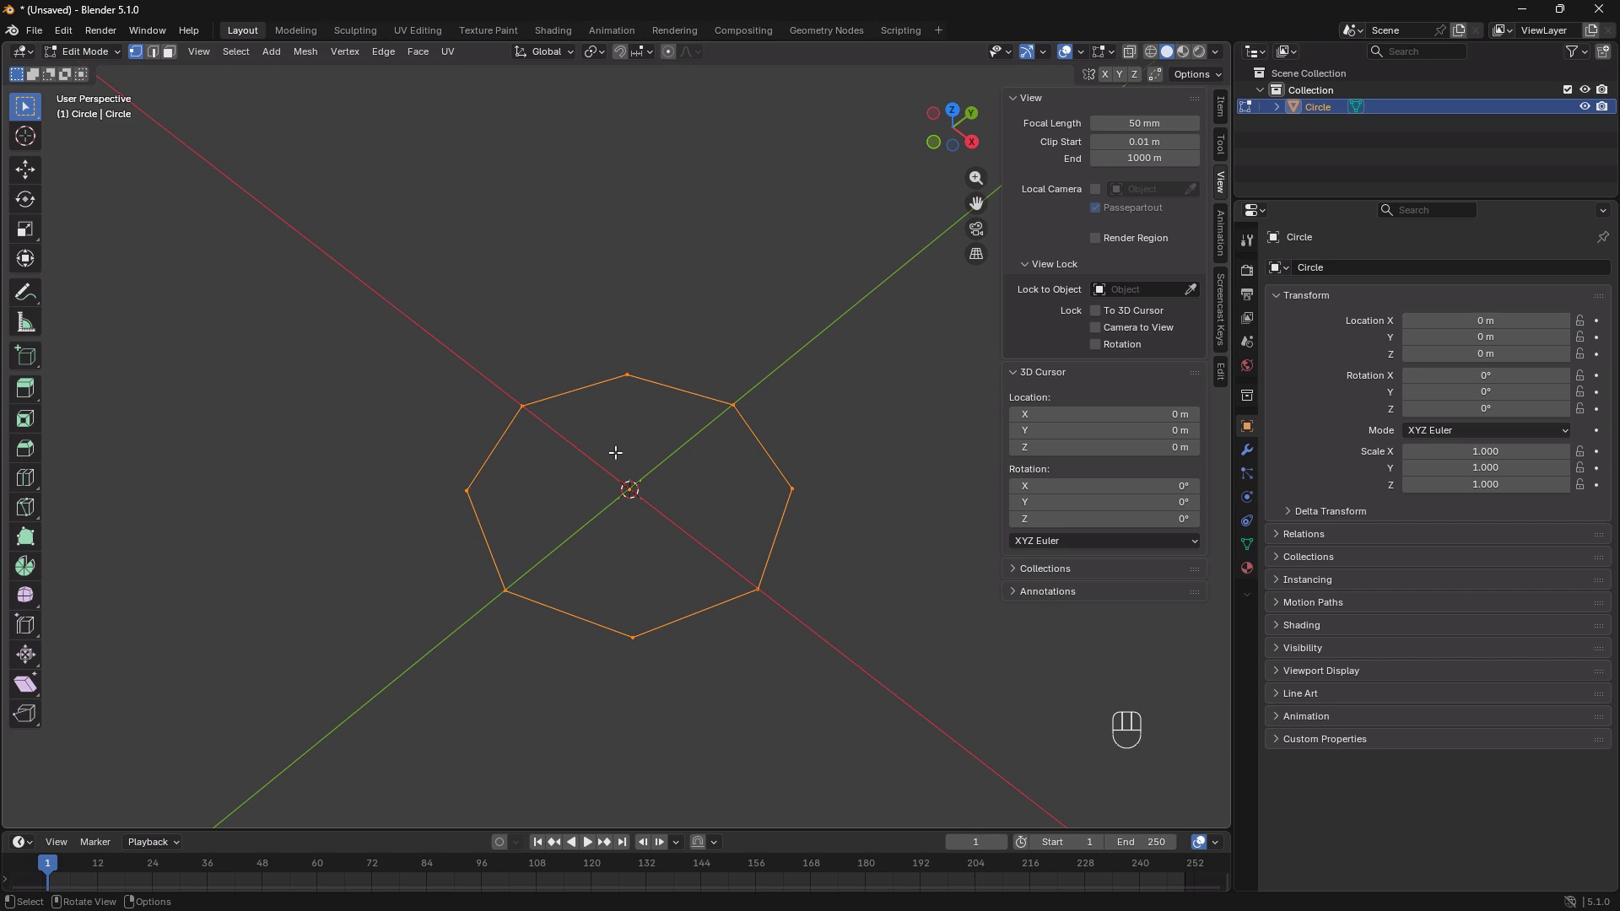
Open the preferences and examine the Keymap settings, particularly the Spacebar Action.
{"action": "left_click", "coordinate": [63, 31]}
{"action": "left_click", "coordinate": [106, 248]}
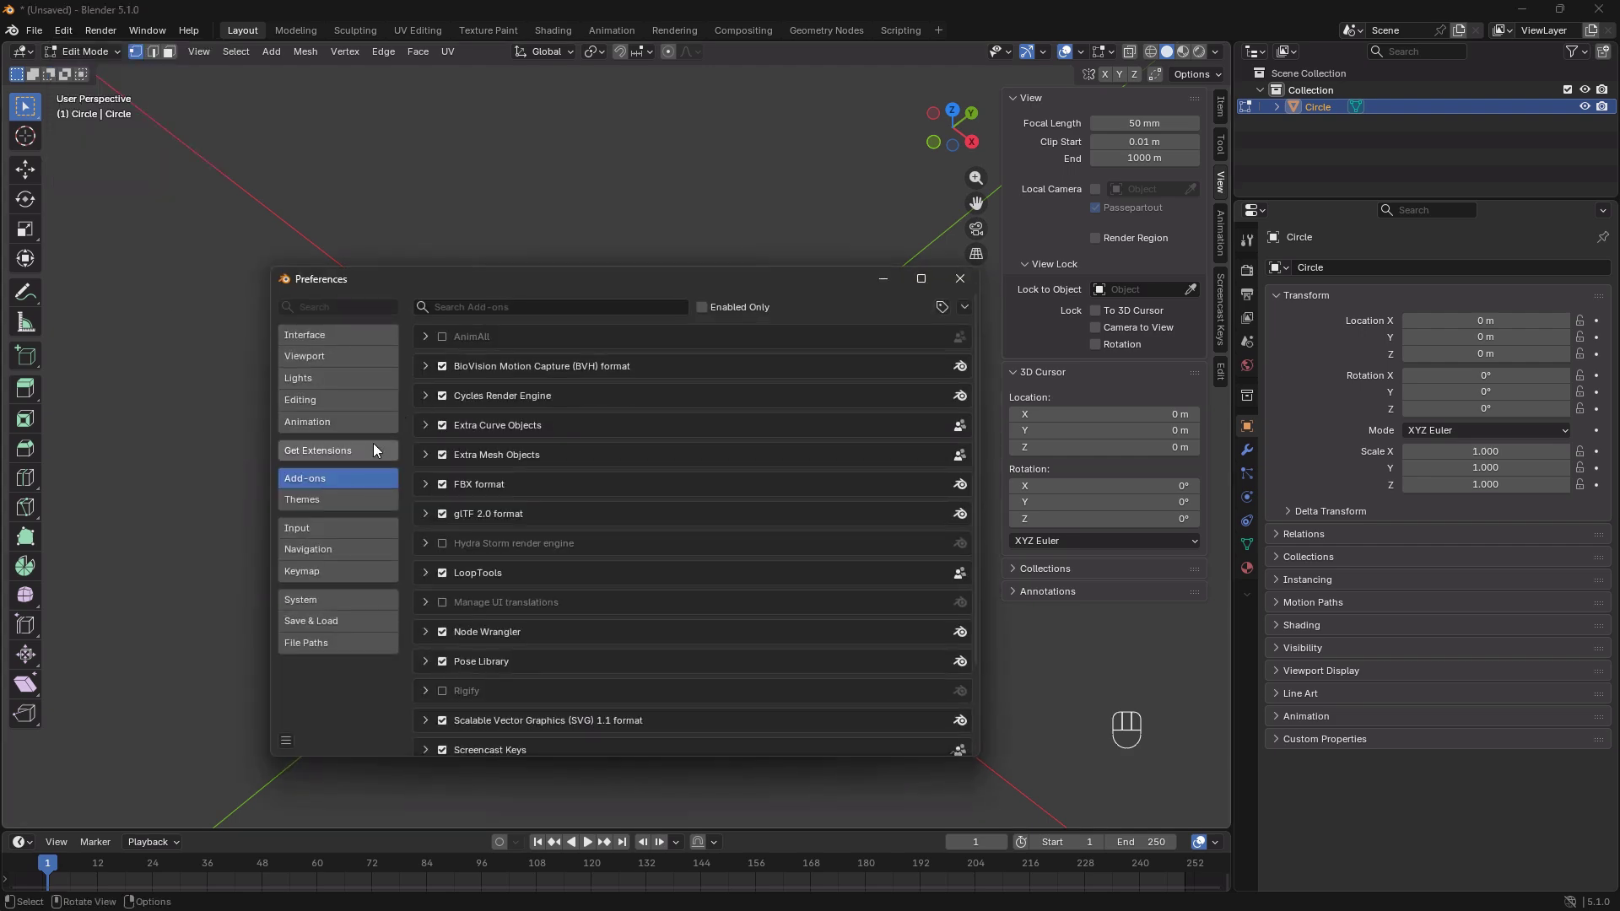
{"action": "left_click", "coordinate": [335, 530]}
{"action": "left_click_drag", "start_coordinate": [590, 279], "coordinate": [503, 234]}
{"action": "left_click", "coordinate": [253, 504]}
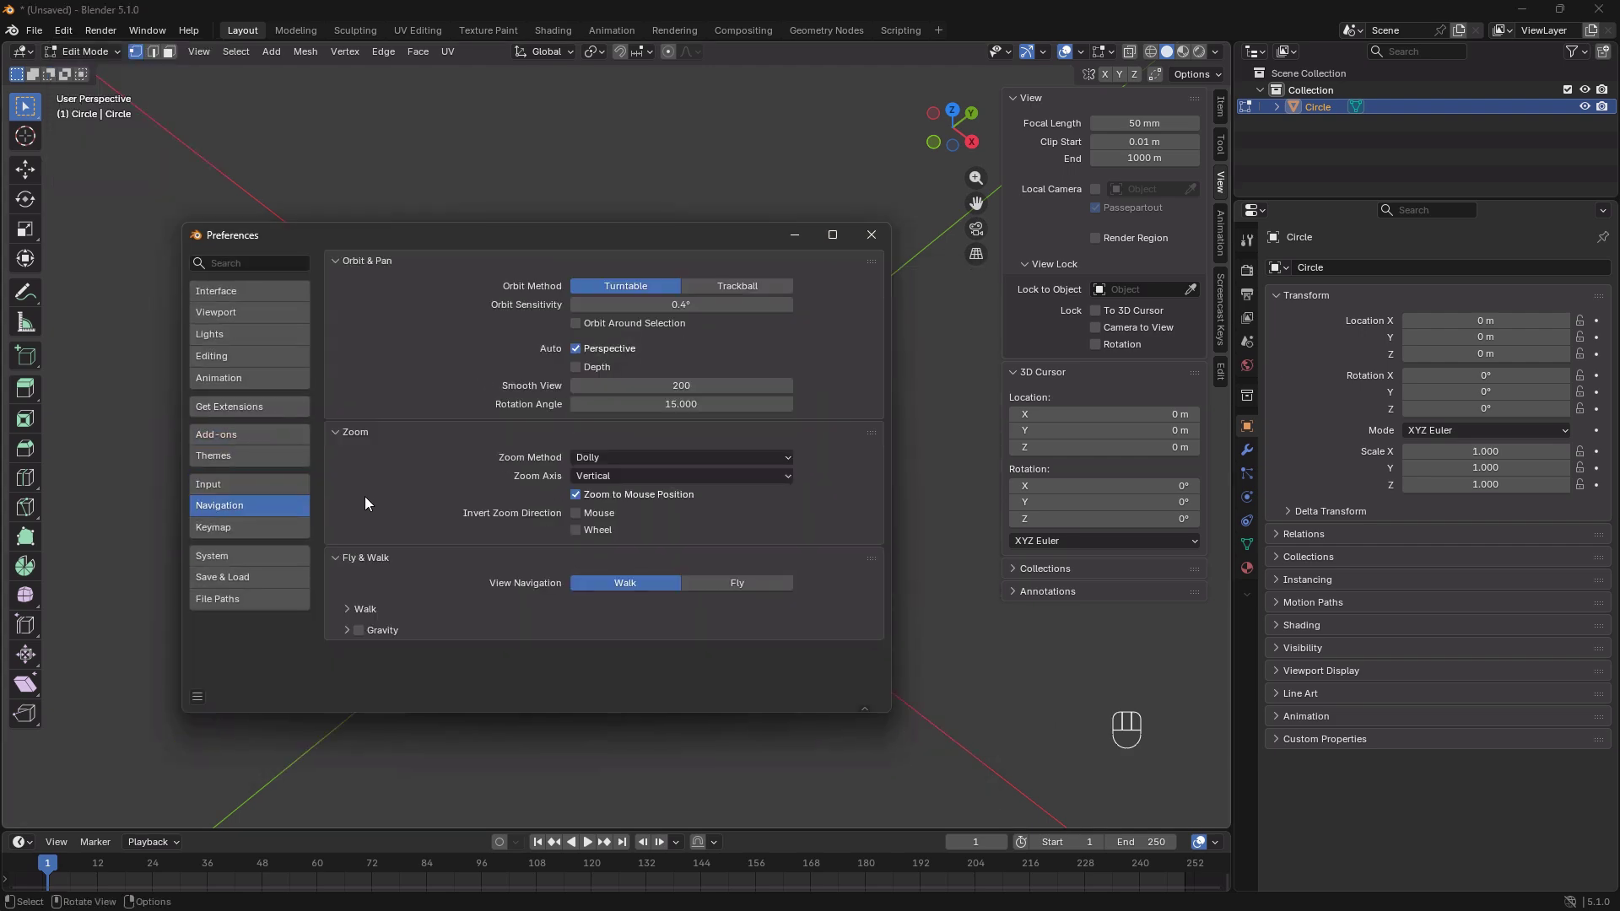
{"action": "left_click", "coordinate": [280, 529]}
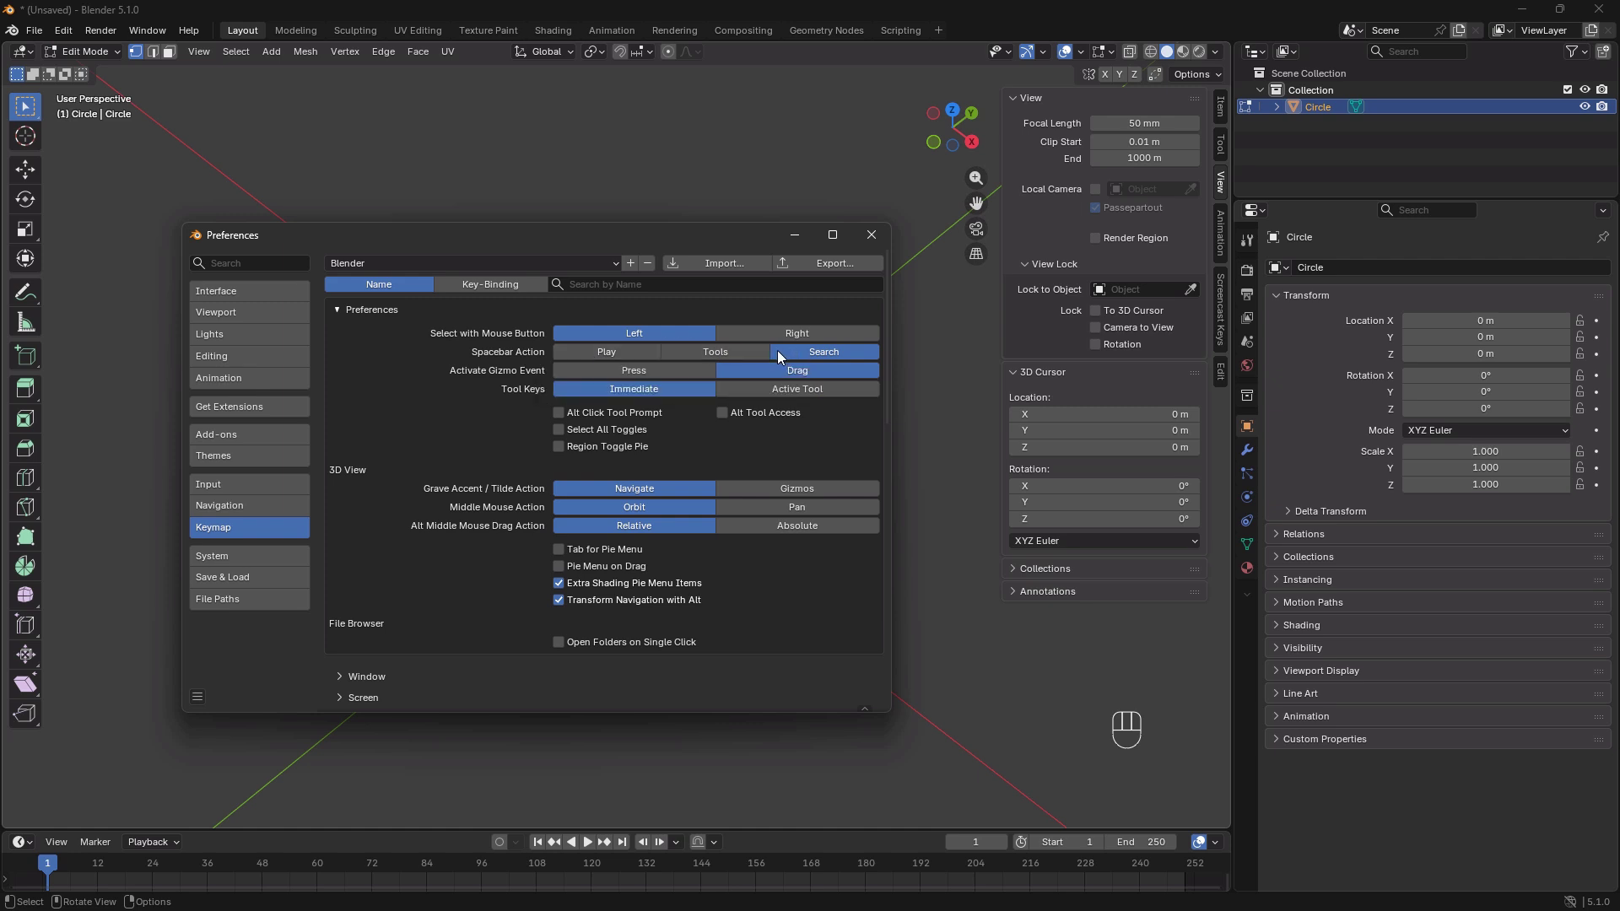
Close the preferences and fill the 8-vertex circle with faces using Grid Fill.
{"action": "left_click", "coordinate": [872, 234]}
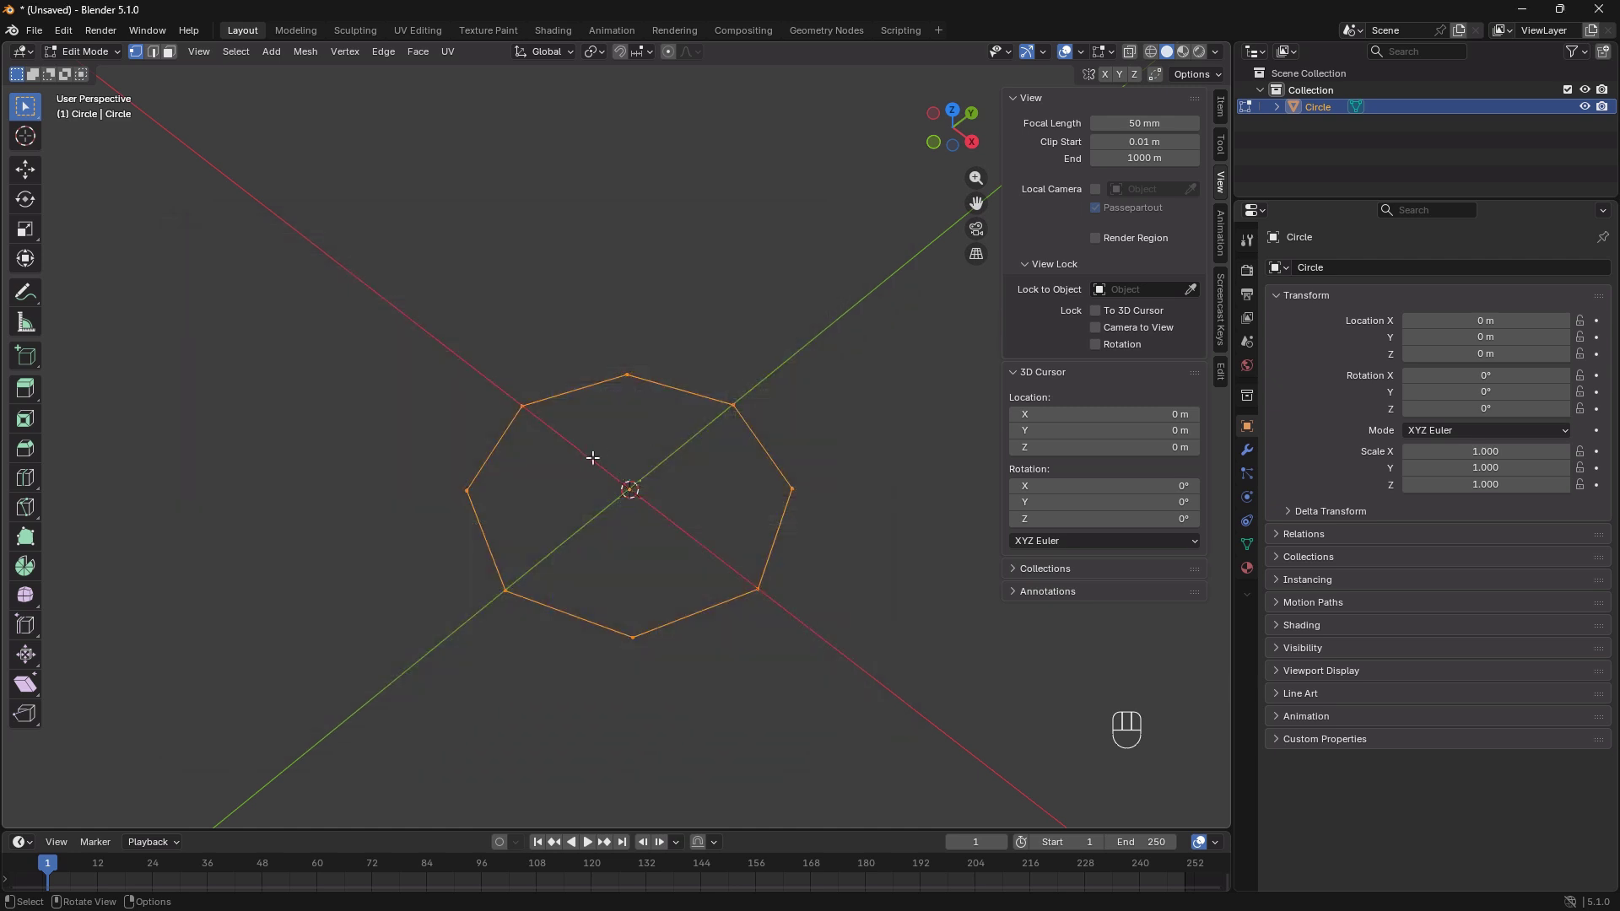
{"action": "key", "text": "space"}
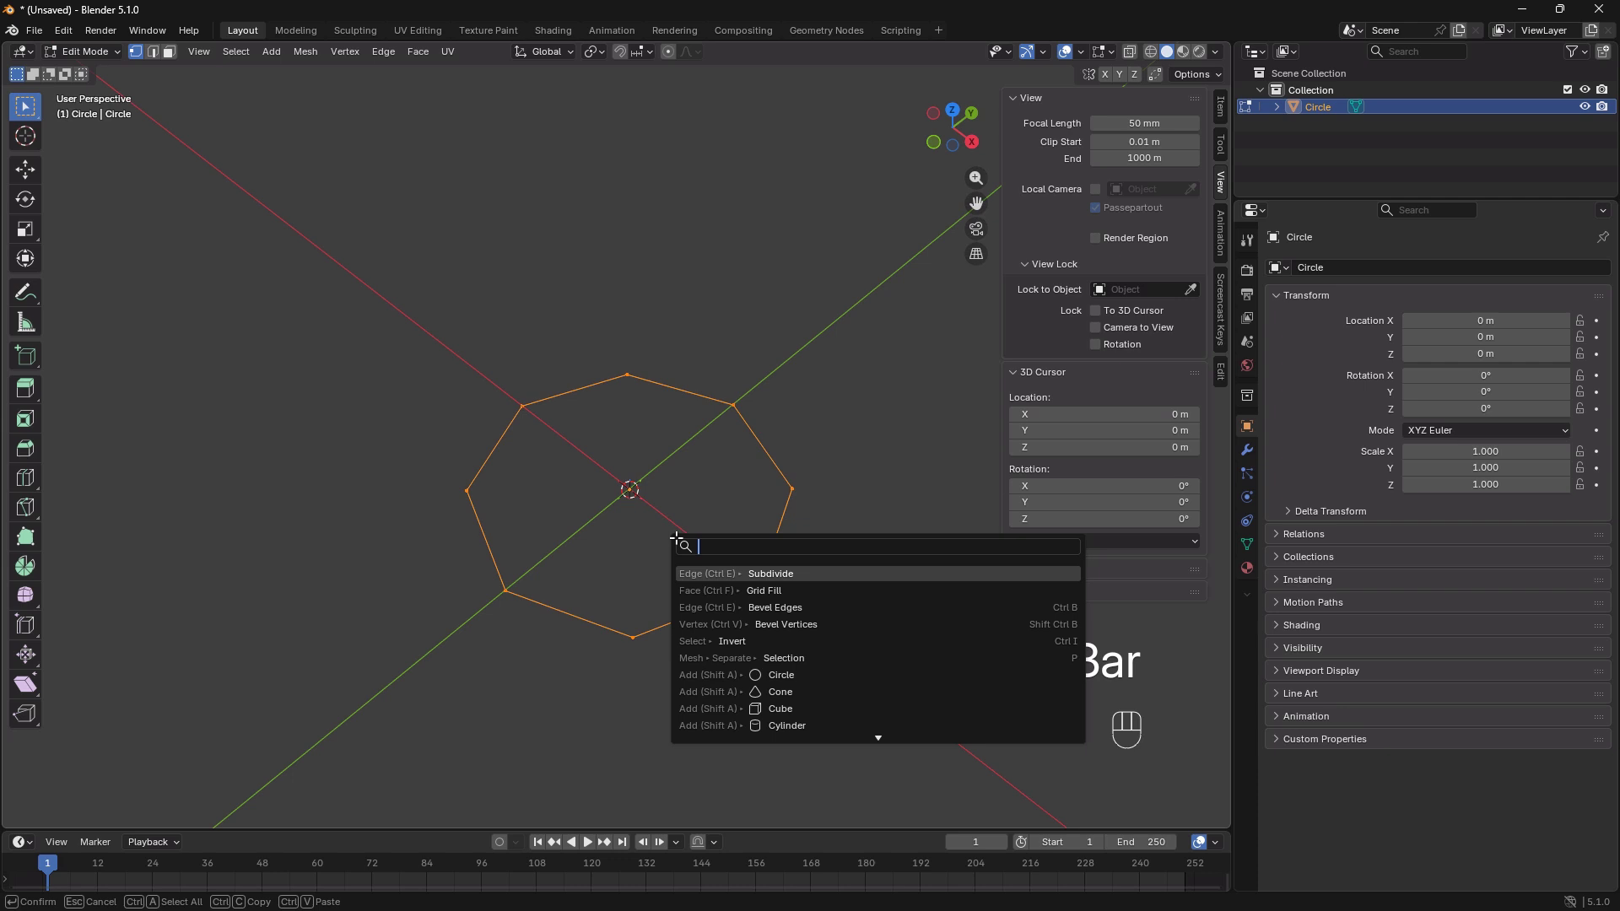
{"action": "type", "text": "grid"}
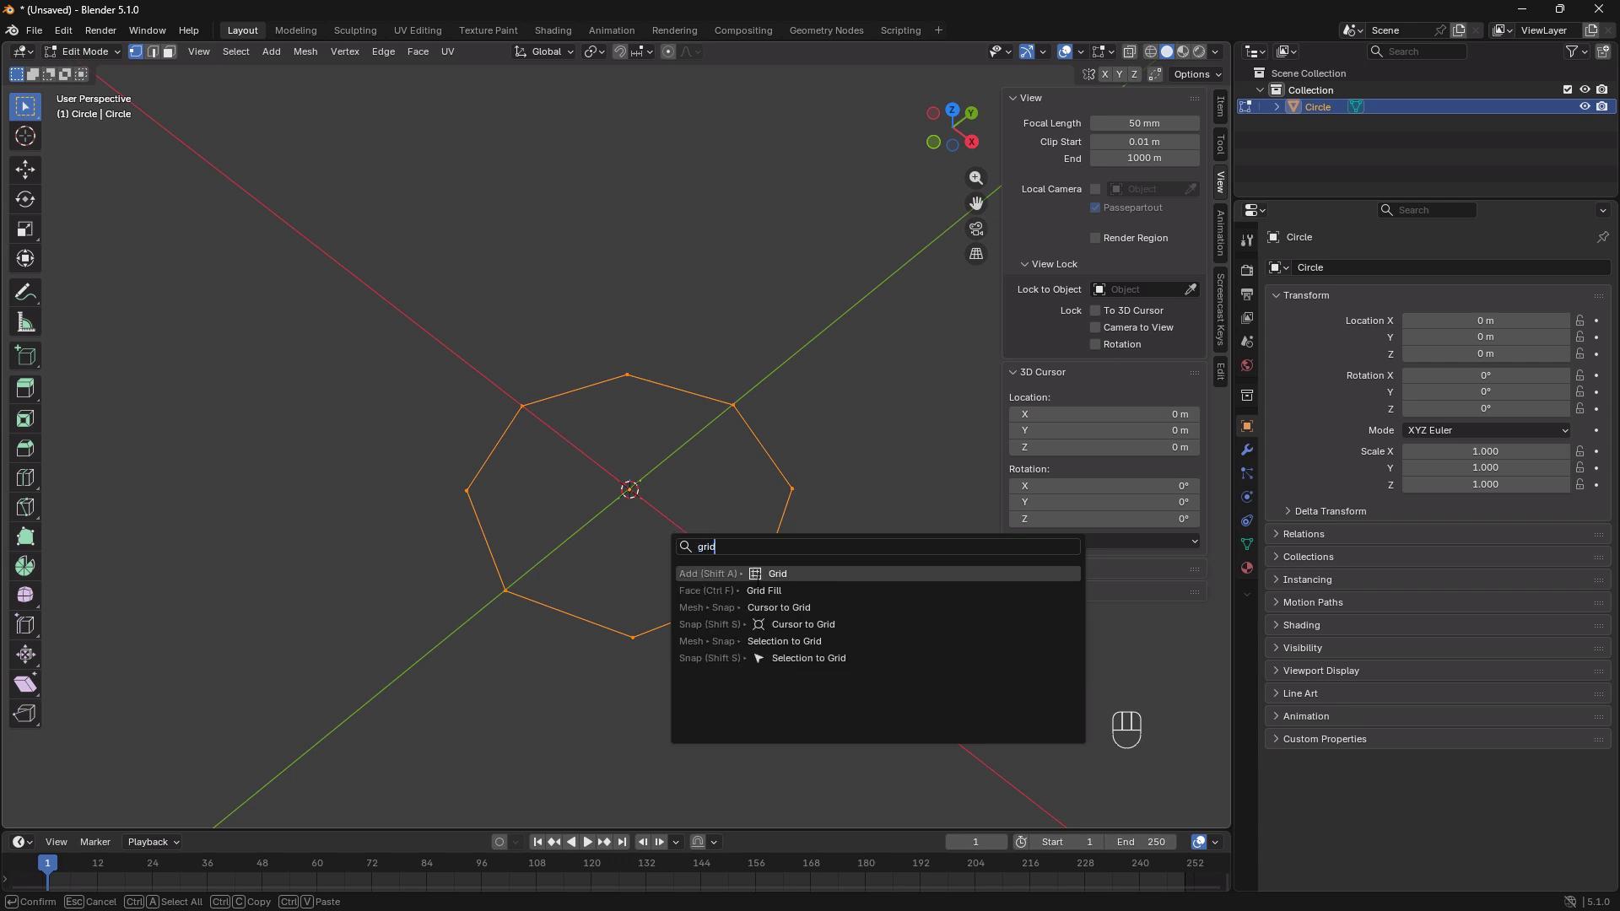
{"action": "key", "text": "Down"}
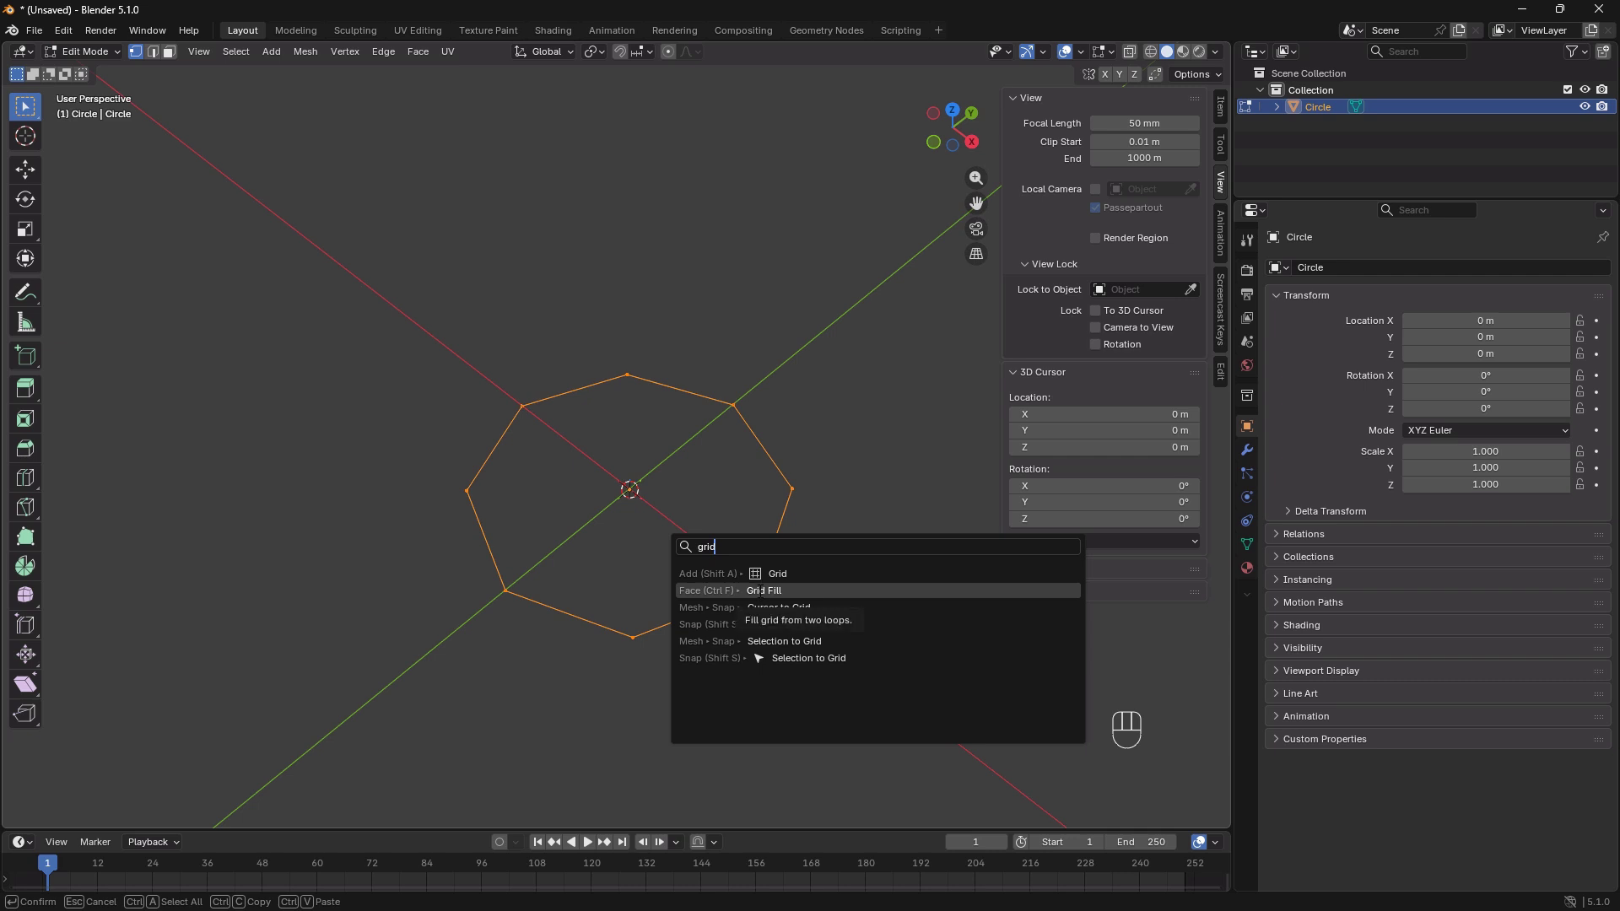
{"action": "key", "text": "Return"}
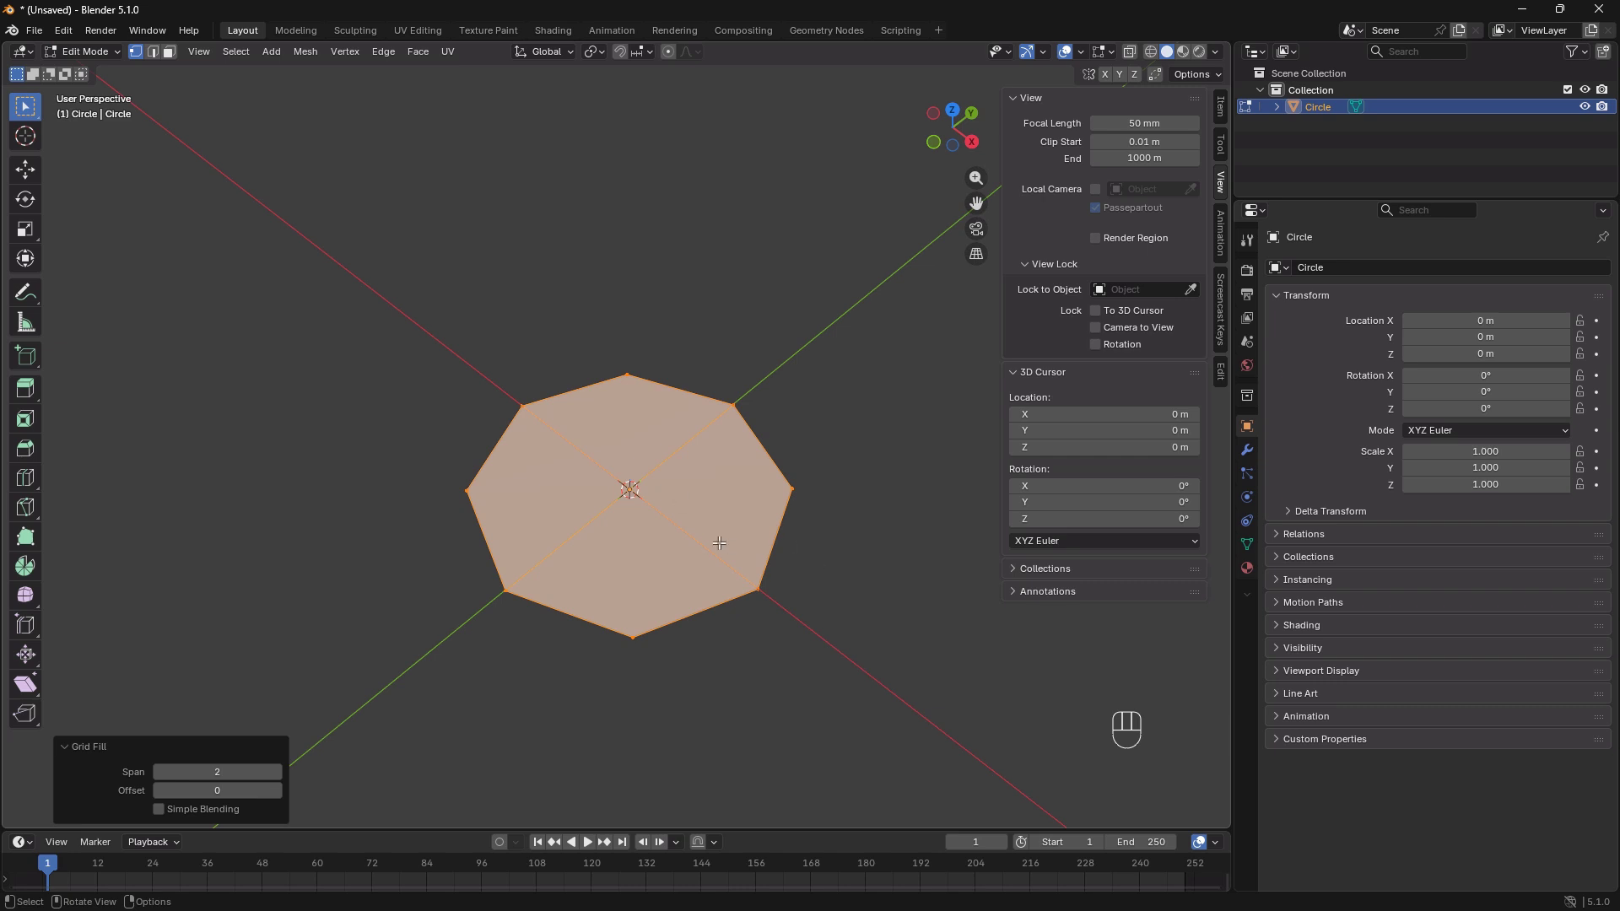
In the right view, extrude the filled circle upward about 0.0098 m and scale the upper face by about 1.39.
{"action": "middle_click_drag", "start_coordinate": [719, 544], "coordinate": [684, 493]}
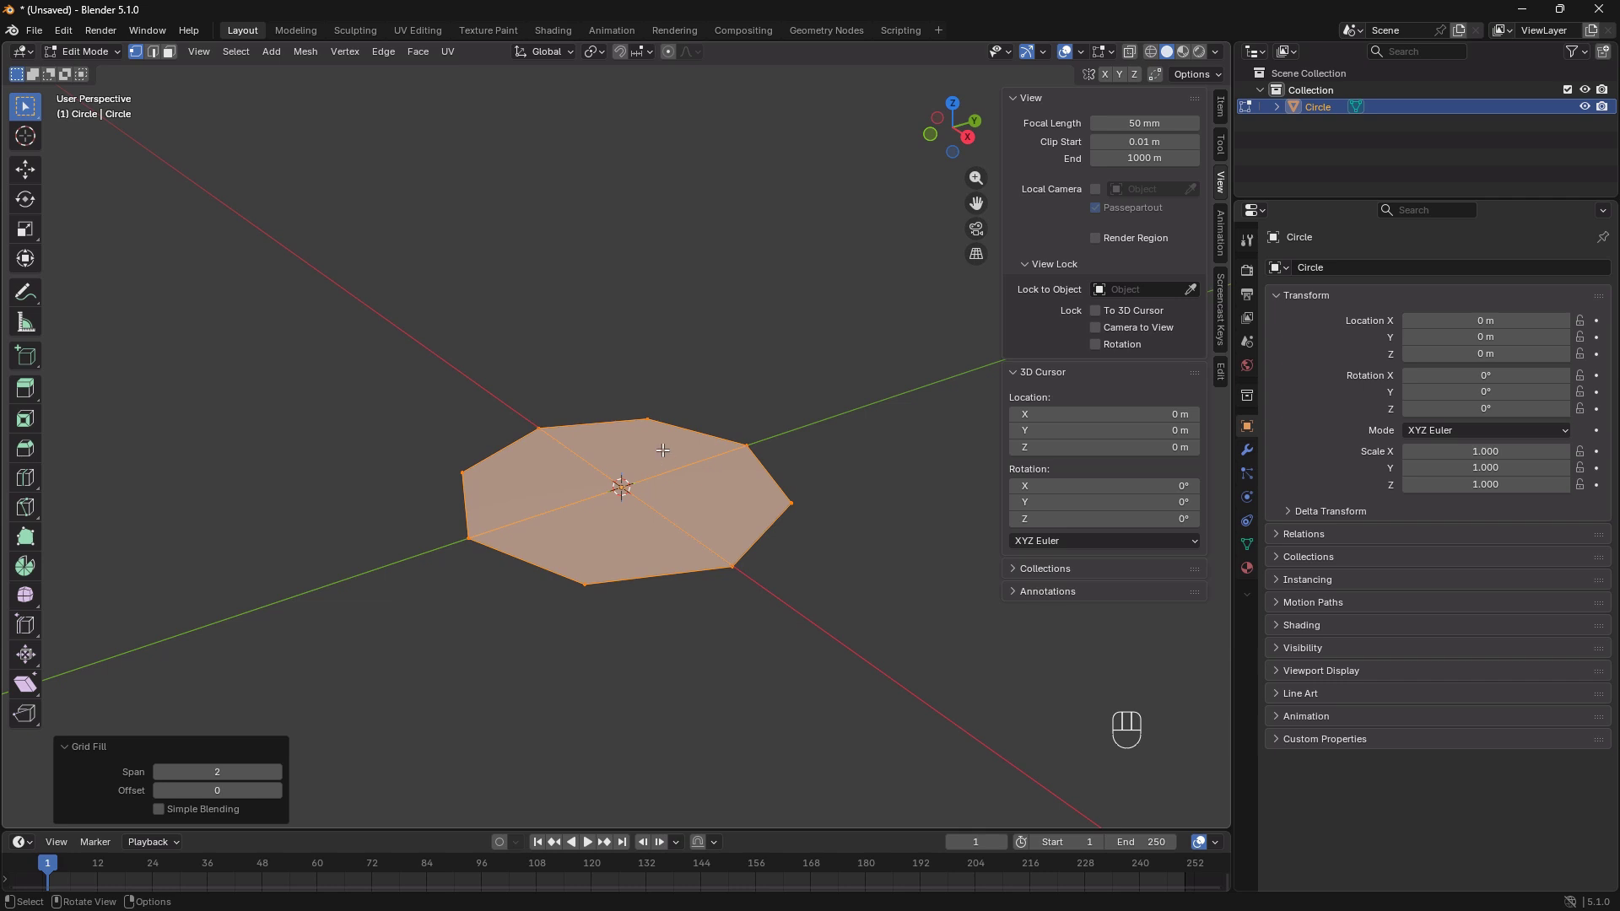
{"action": "key", "text": "grave"}
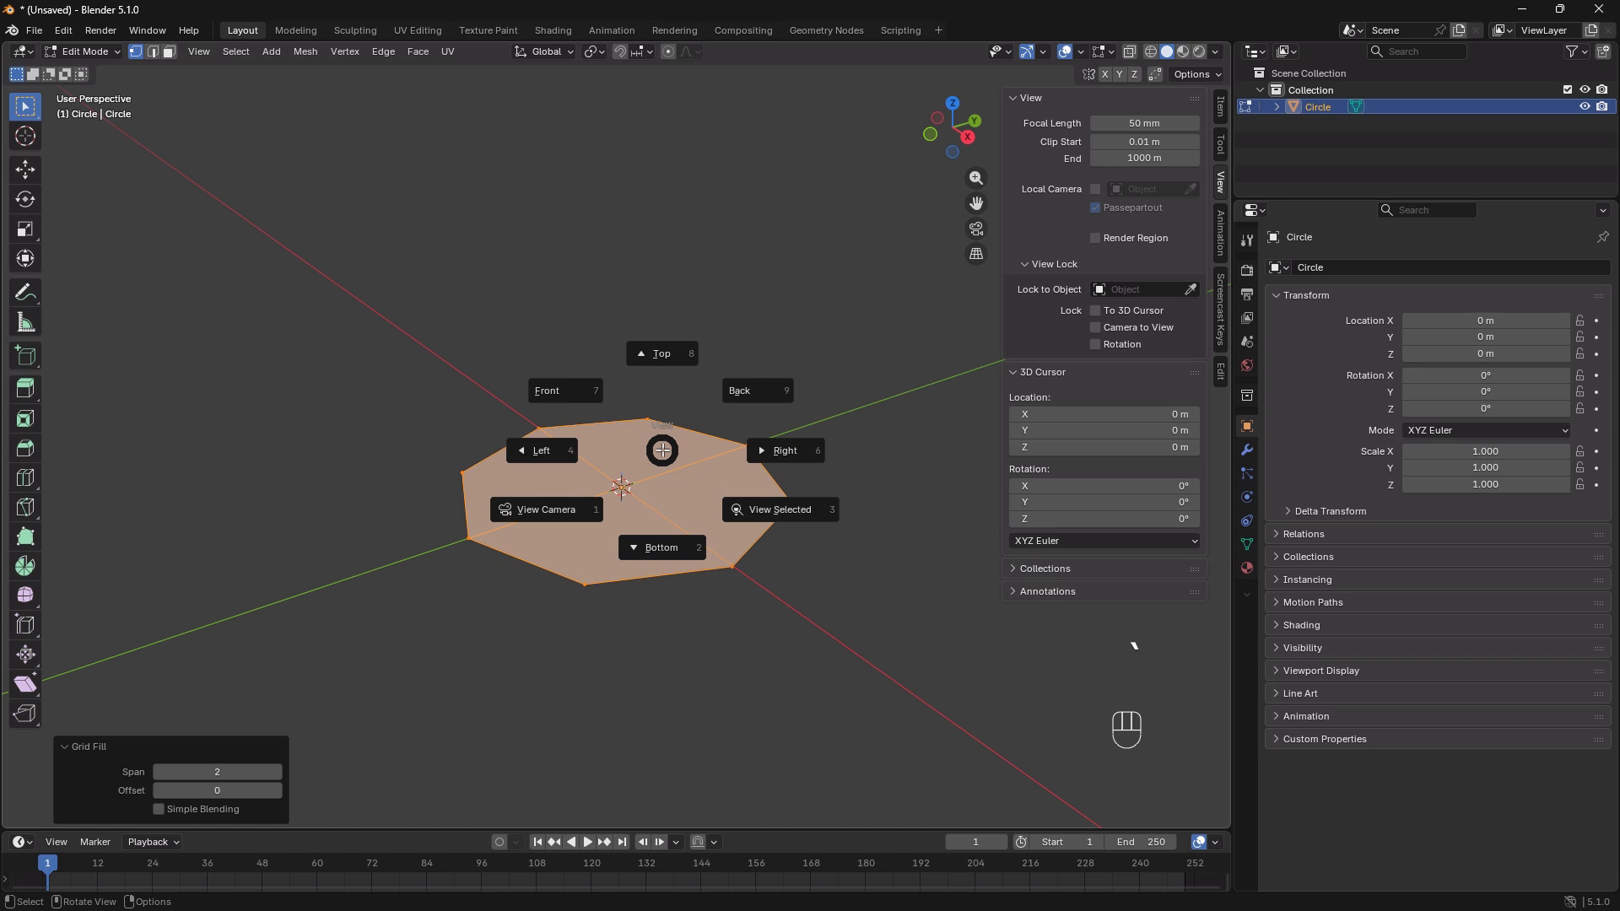
{"action": "left_click", "coordinate": [789, 452]}
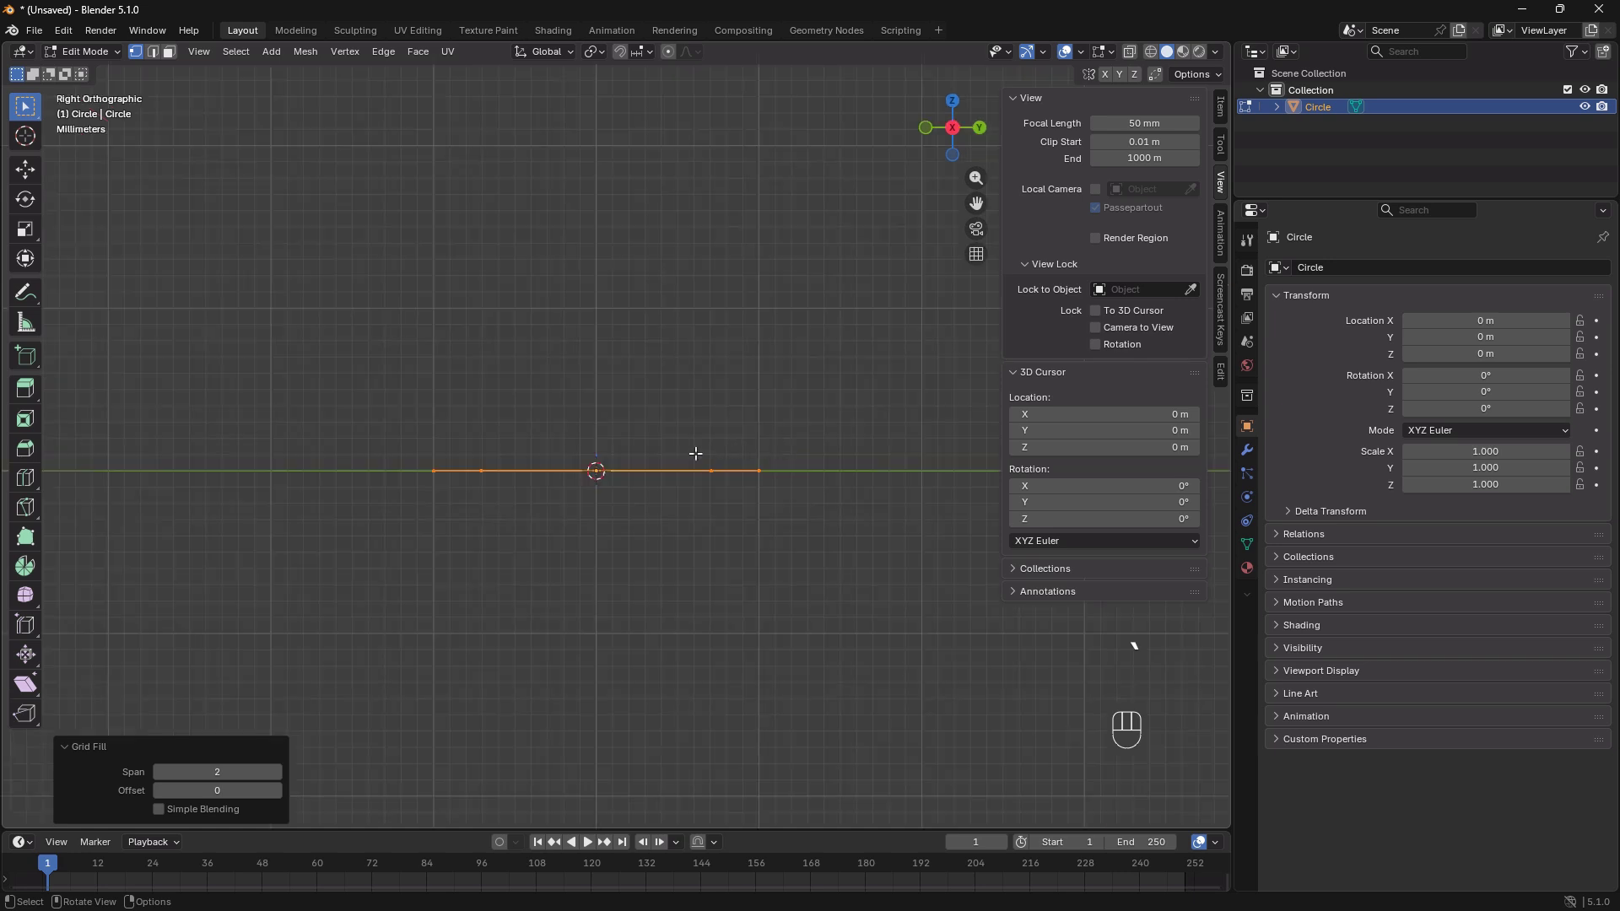
{"action": "key", "text": "e"}
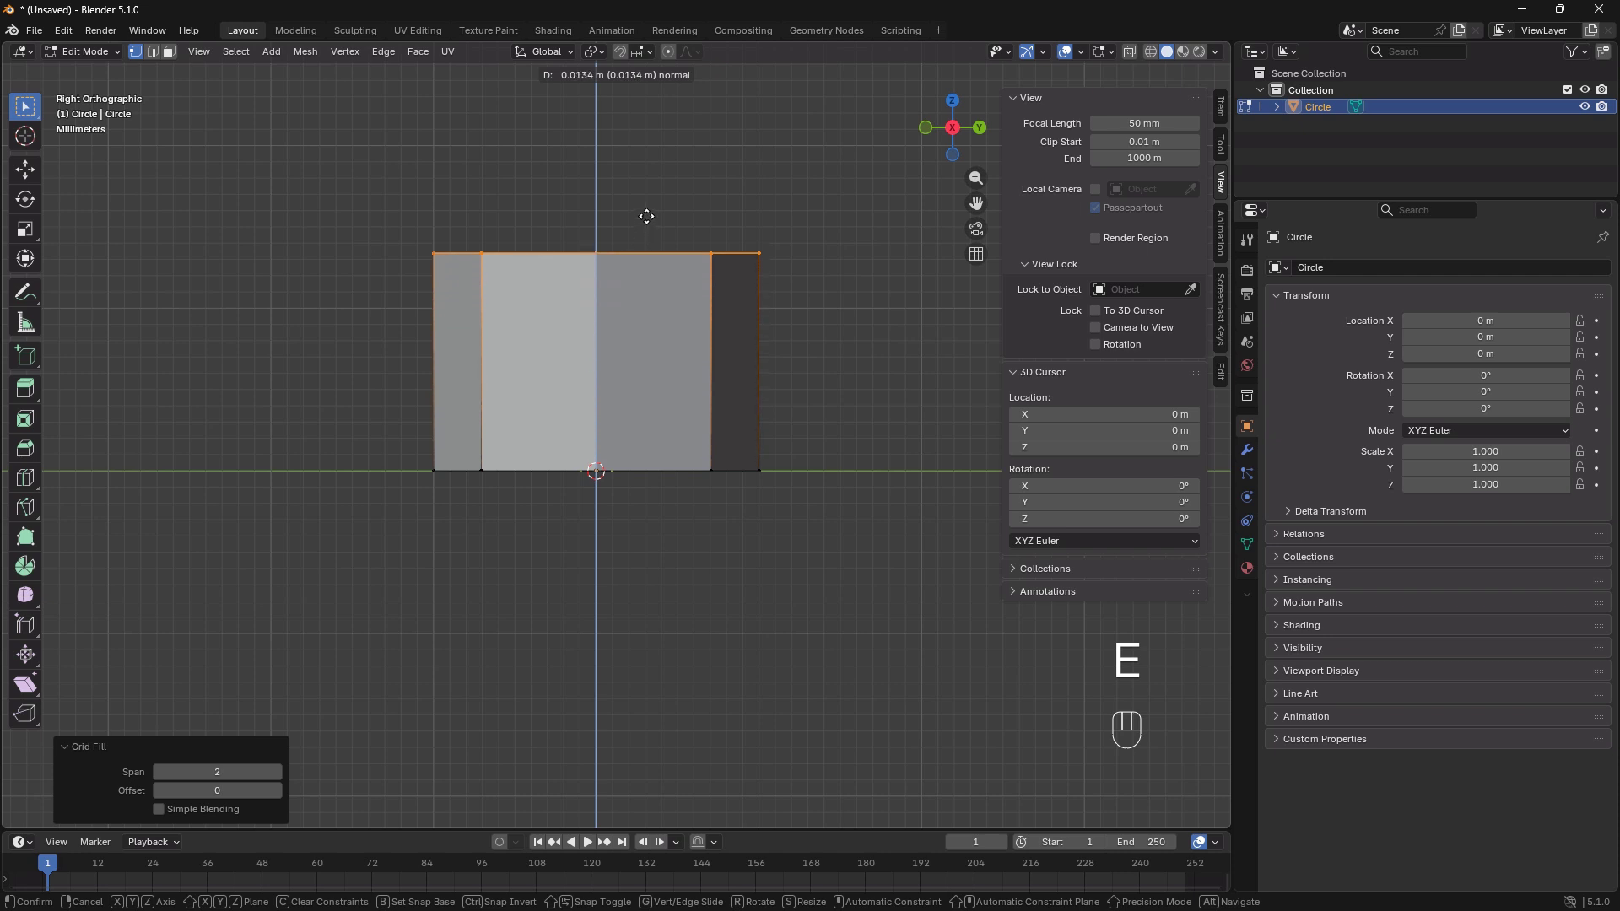
{"action": "left_click", "coordinate": [642, 271]}
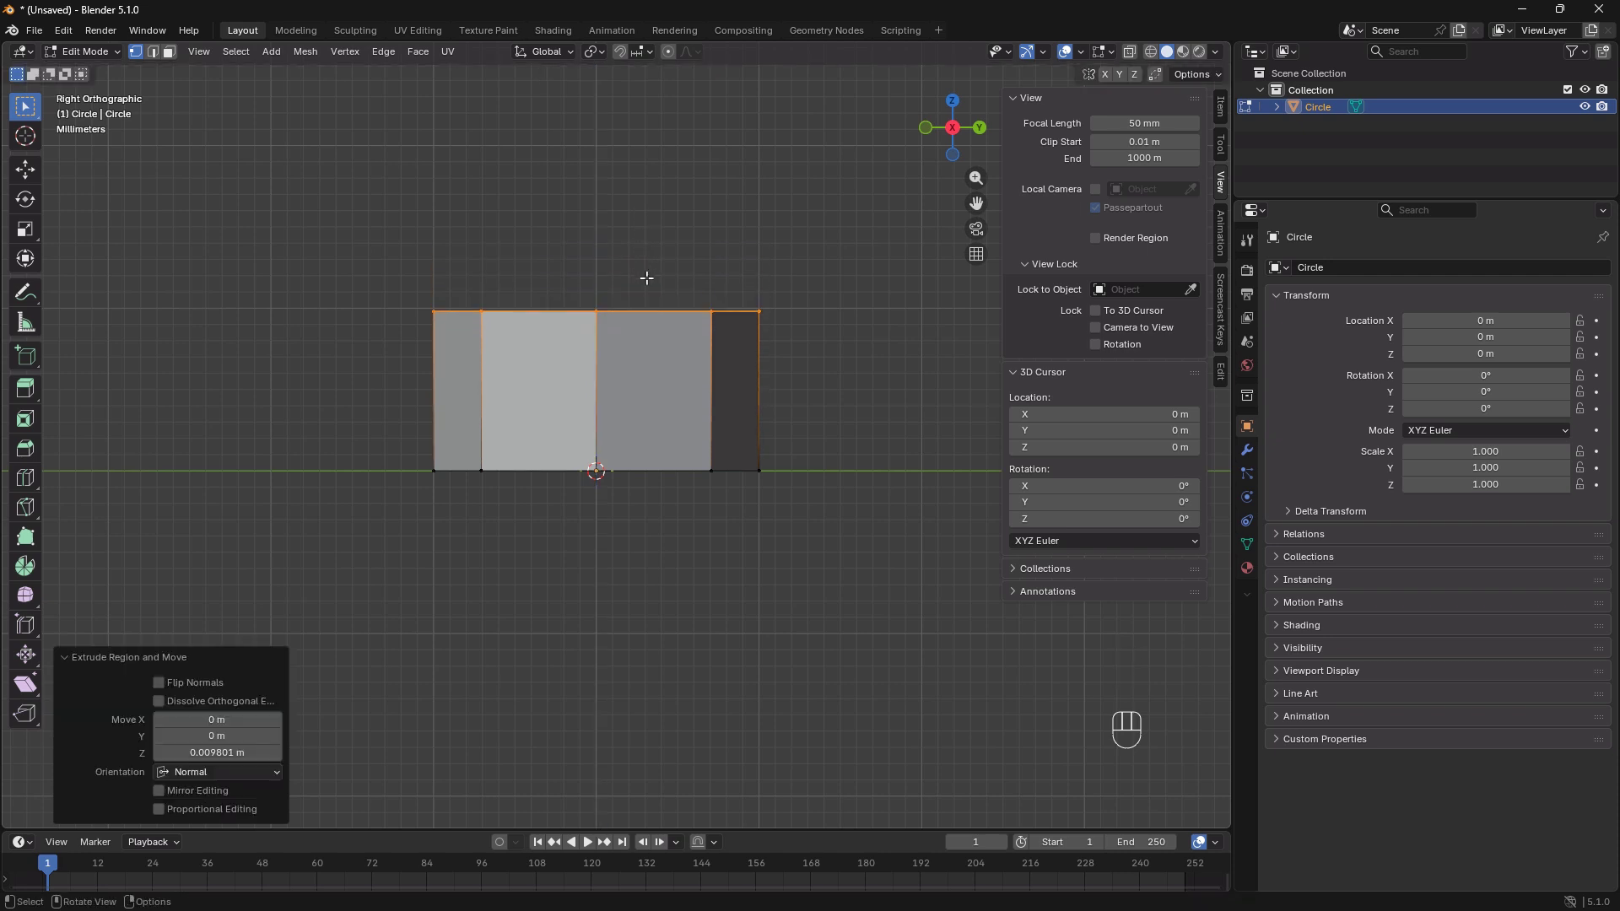
{"action": "key", "text": "s"}
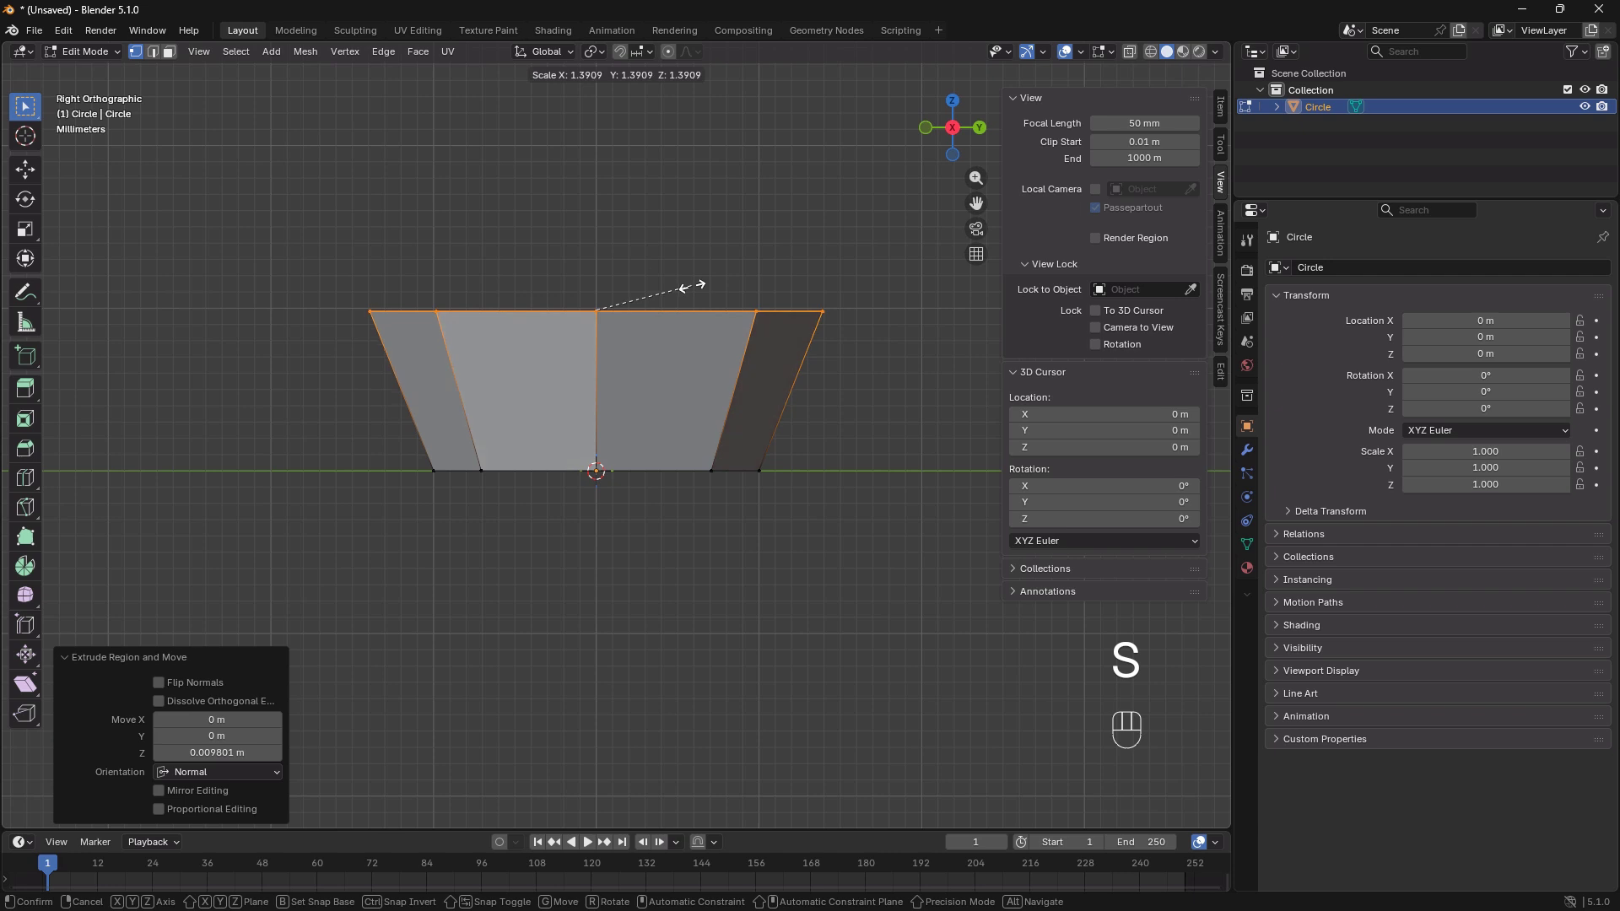
{"action": "left_click", "coordinate": [685, 287]}
Move the upper face up along Z by about 0.0055 m to heighten the flared base.
{"action": "middle_click_drag", "start_coordinate": [724, 271], "coordinate": [687, 460], "text": "shift"}
{"action": "scroll", "coordinate": [709, 387], "scroll_direction": "down", "scroll_amount": 2}
{"action": "key", "text": "g"}
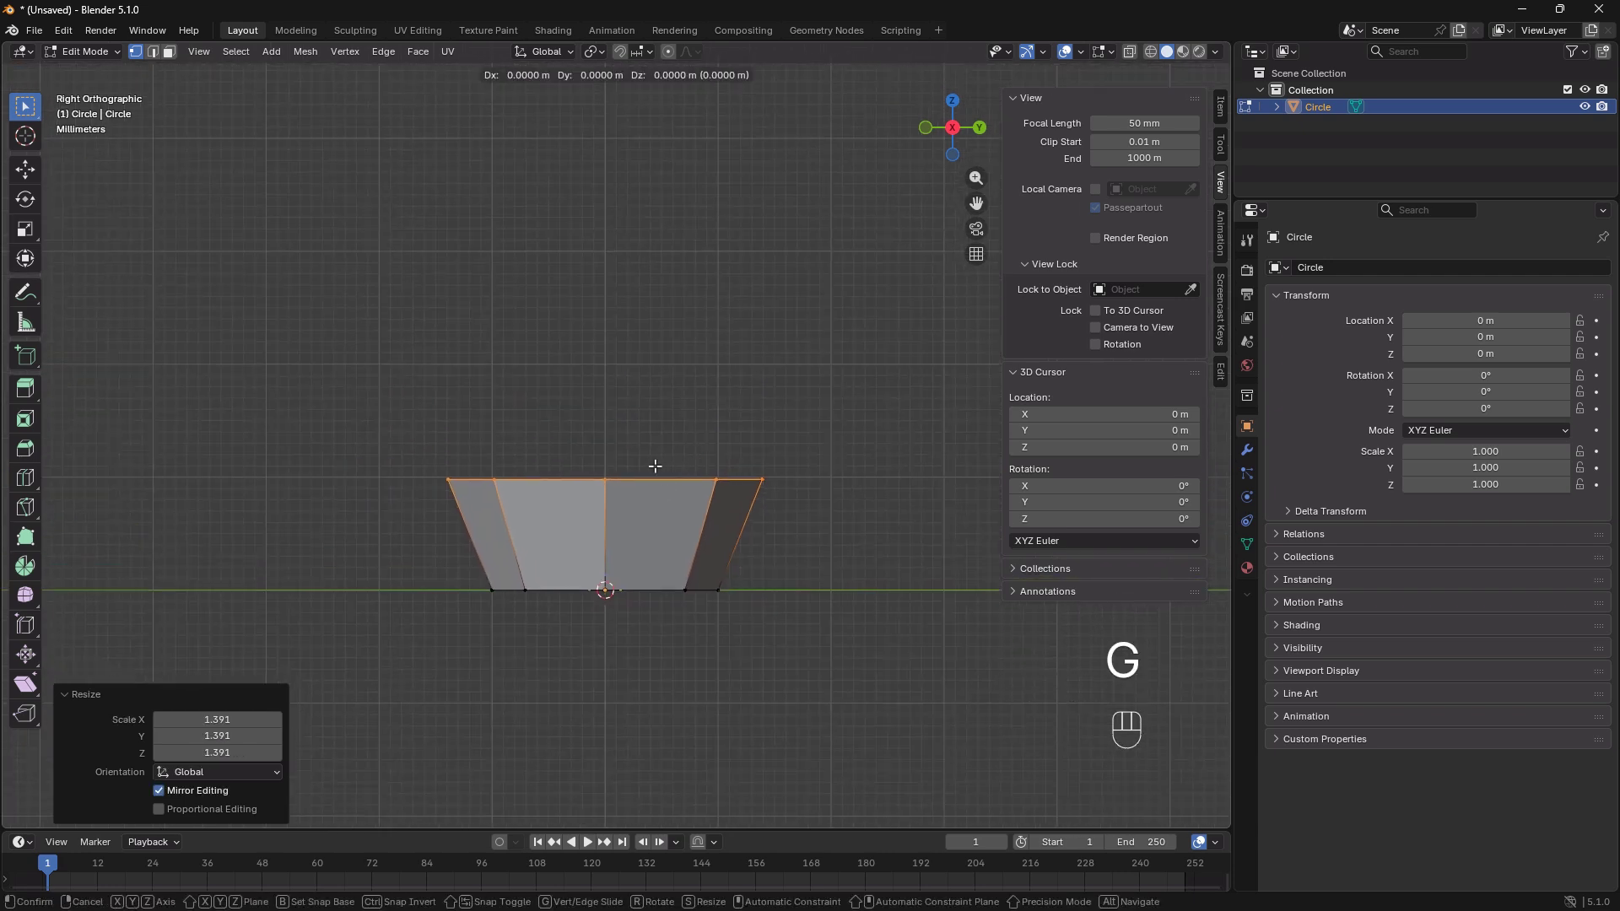
{"action": "key", "text": "z"}
{"action": "left_click", "coordinate": [657, 401]}
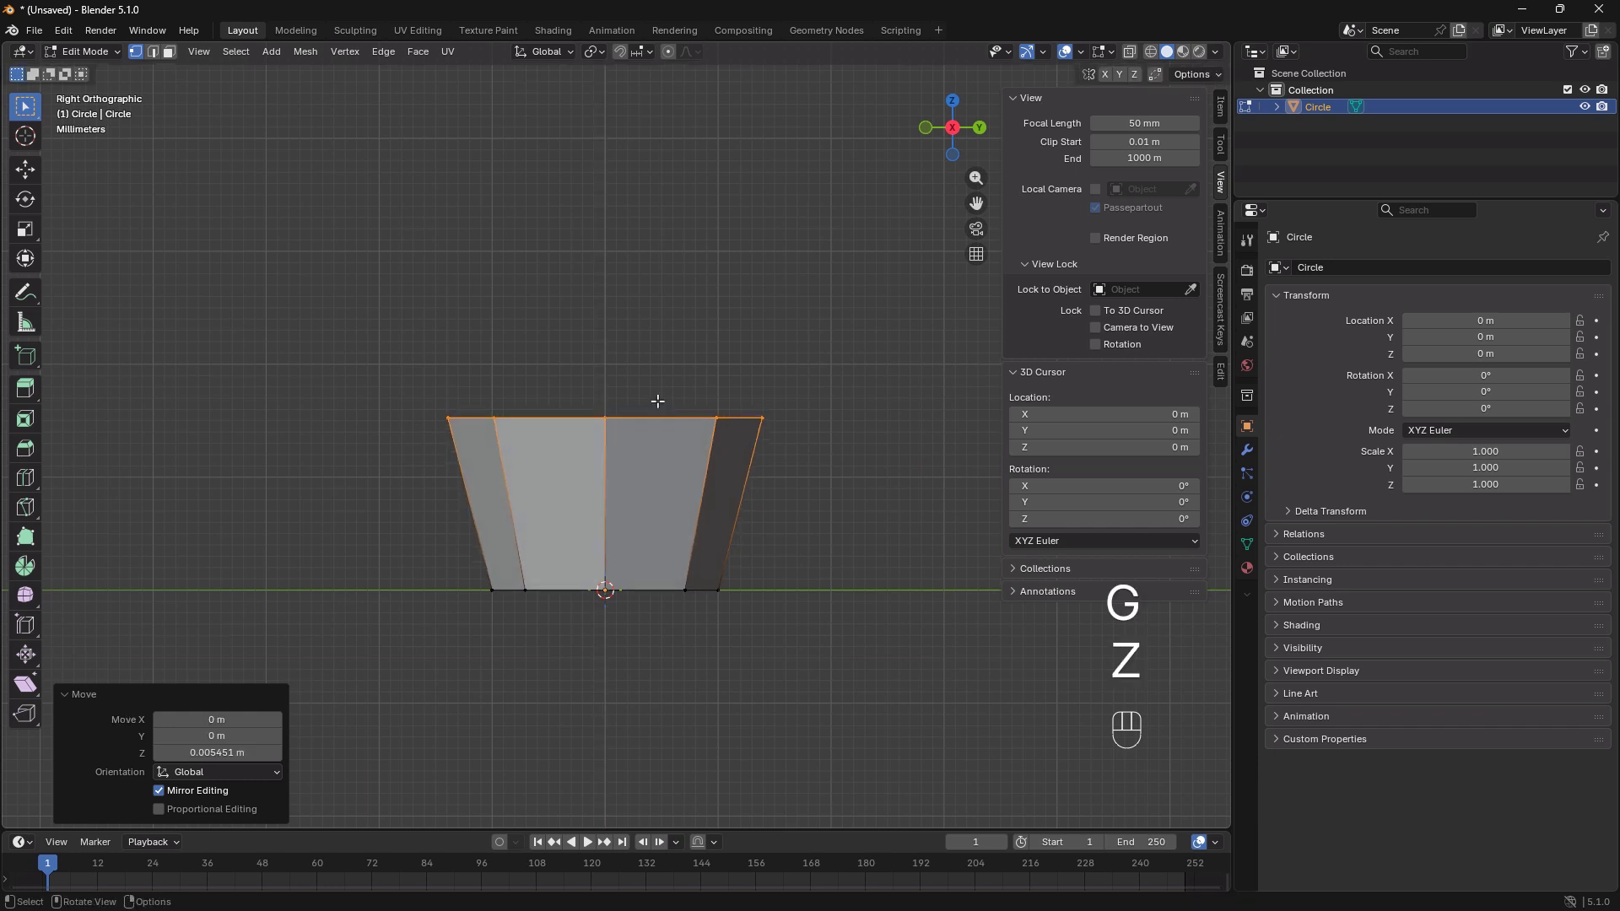
Extrude the upper face about 0.0084 m upward and scale it by about 0.58 to taper the gem's crown.
{"action": "key", "text": "e"}
{"action": "left_click", "coordinate": [654, 299]}
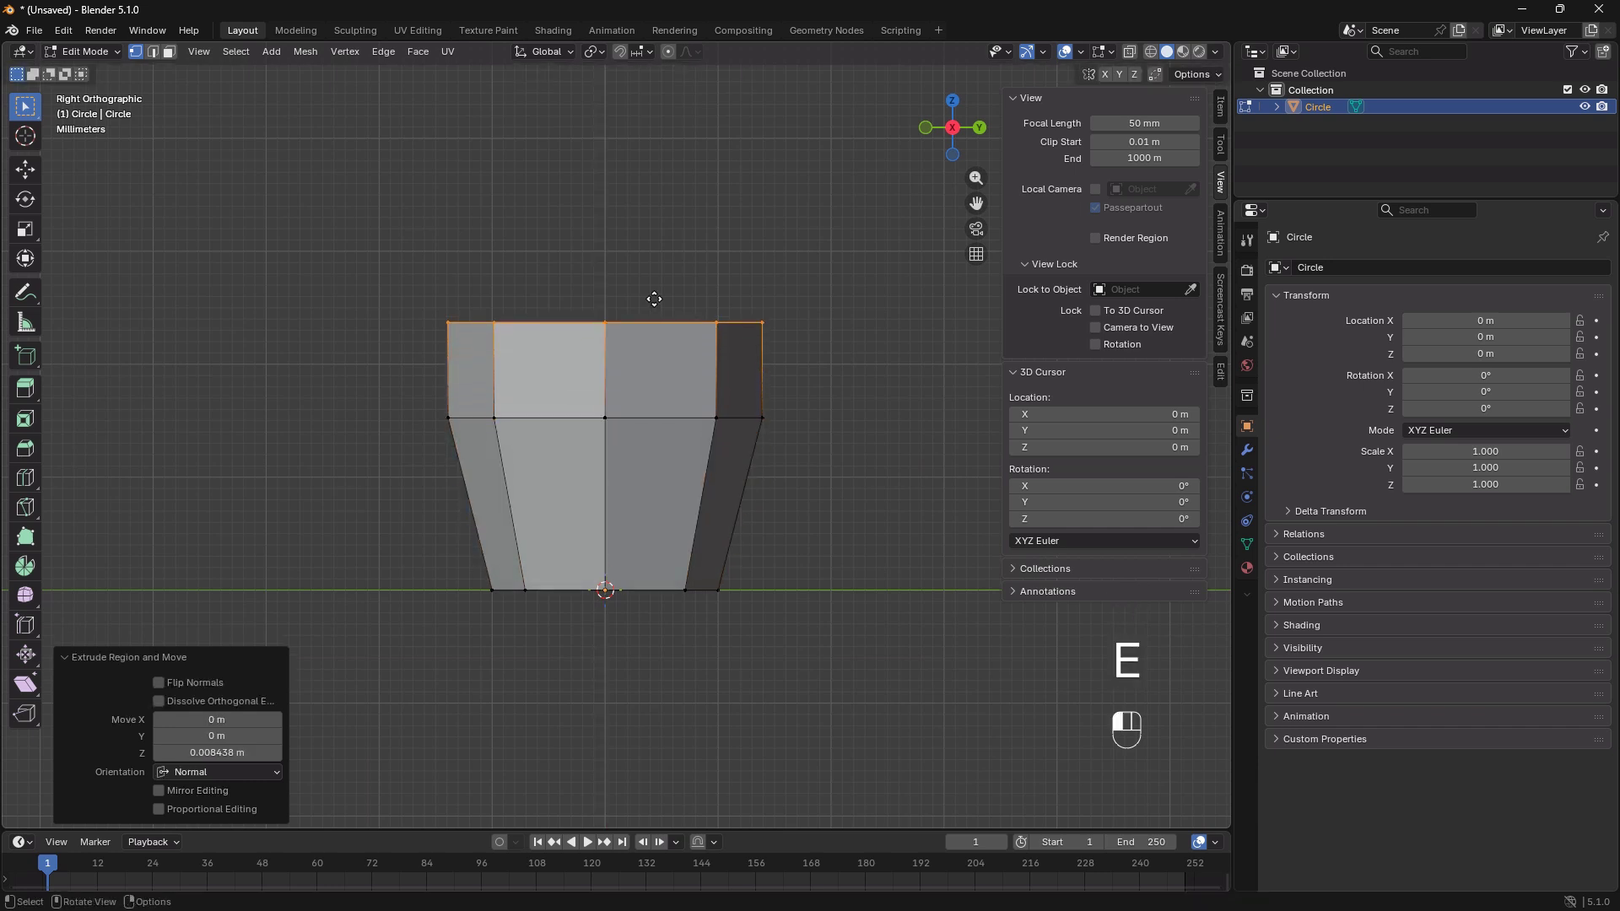
{"action": "key", "text": "s"}
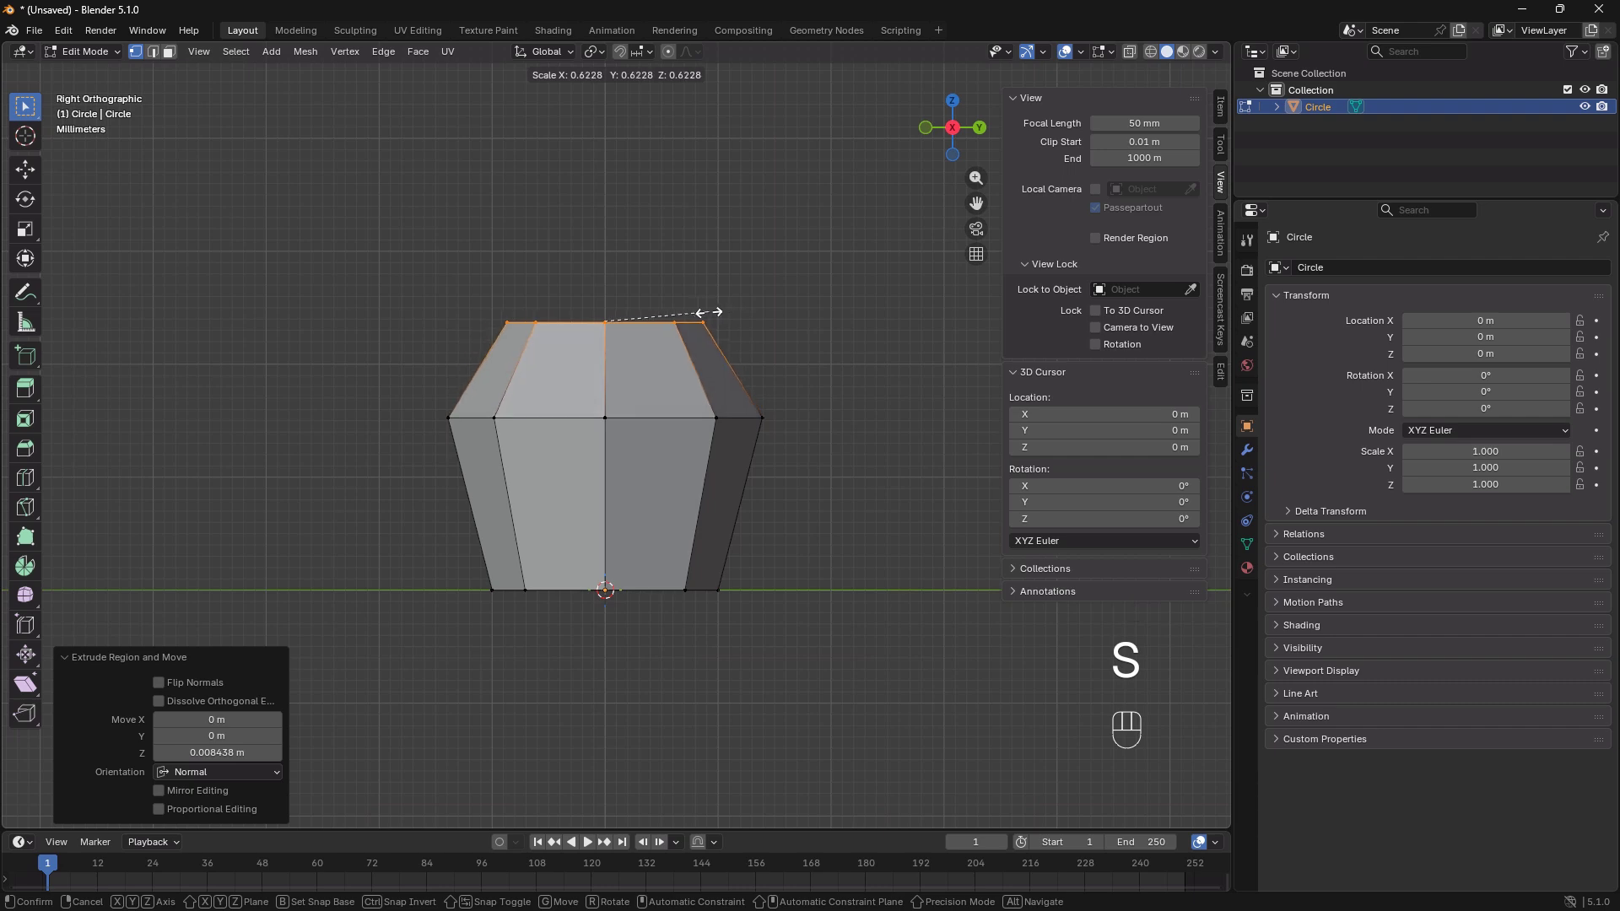
{"action": "left_click", "coordinate": [700, 312]}
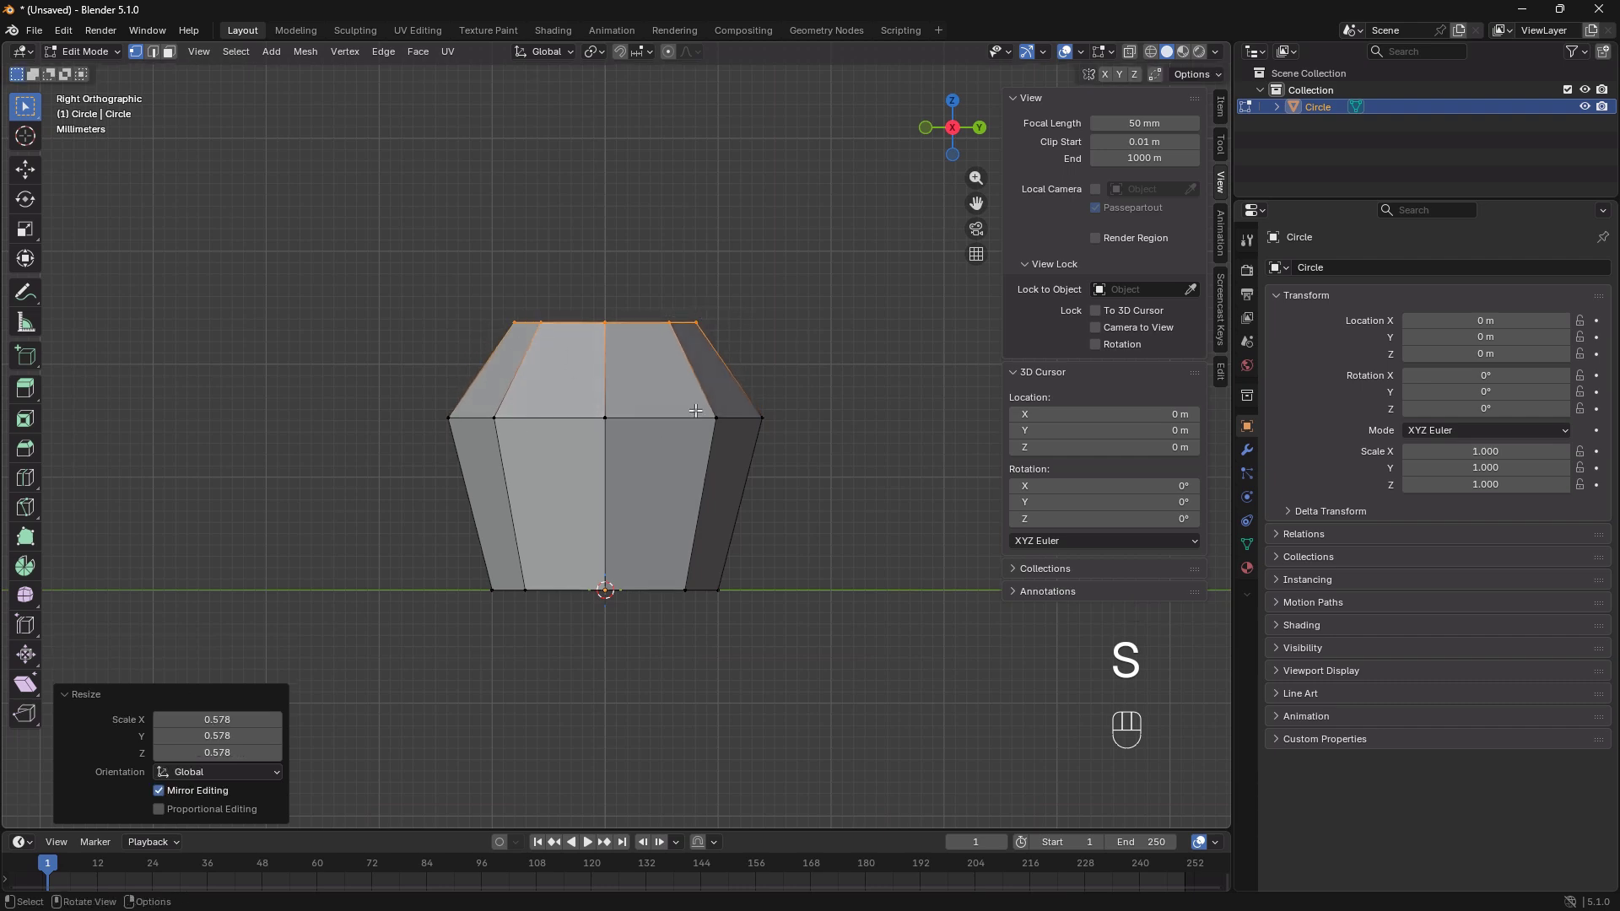
{"action": "middle_click_drag", "start_coordinate": [628, 373], "coordinate": [554, 459]}
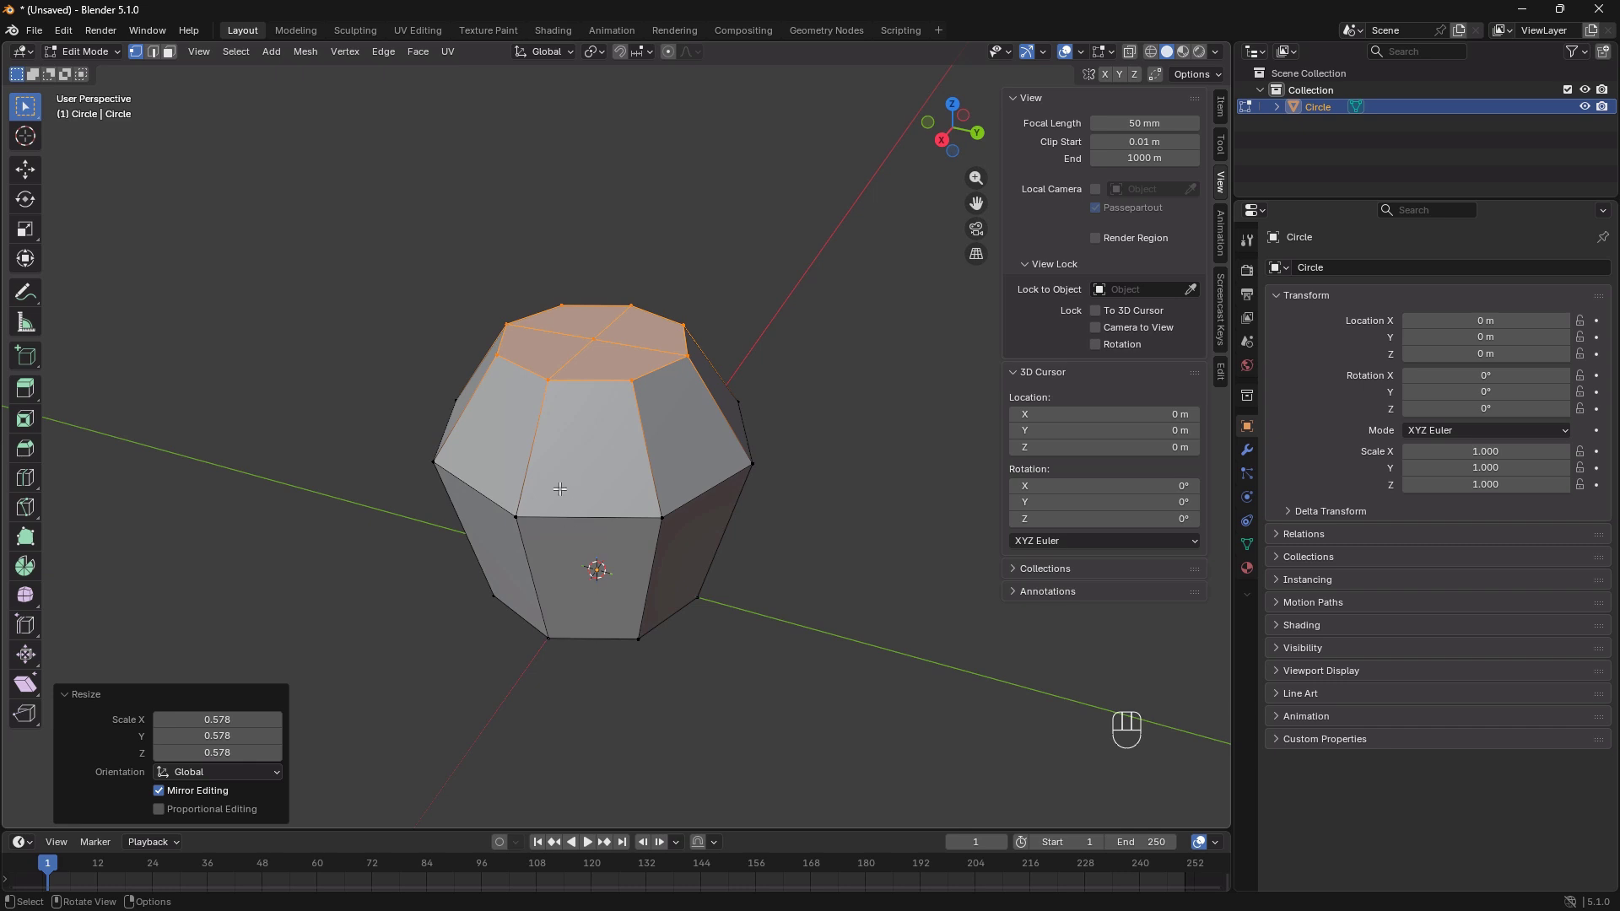
Return to Object Mode, widen the properties area and add a Bevel modifier to the gem.
{"action": "key", "text": "Tab"}
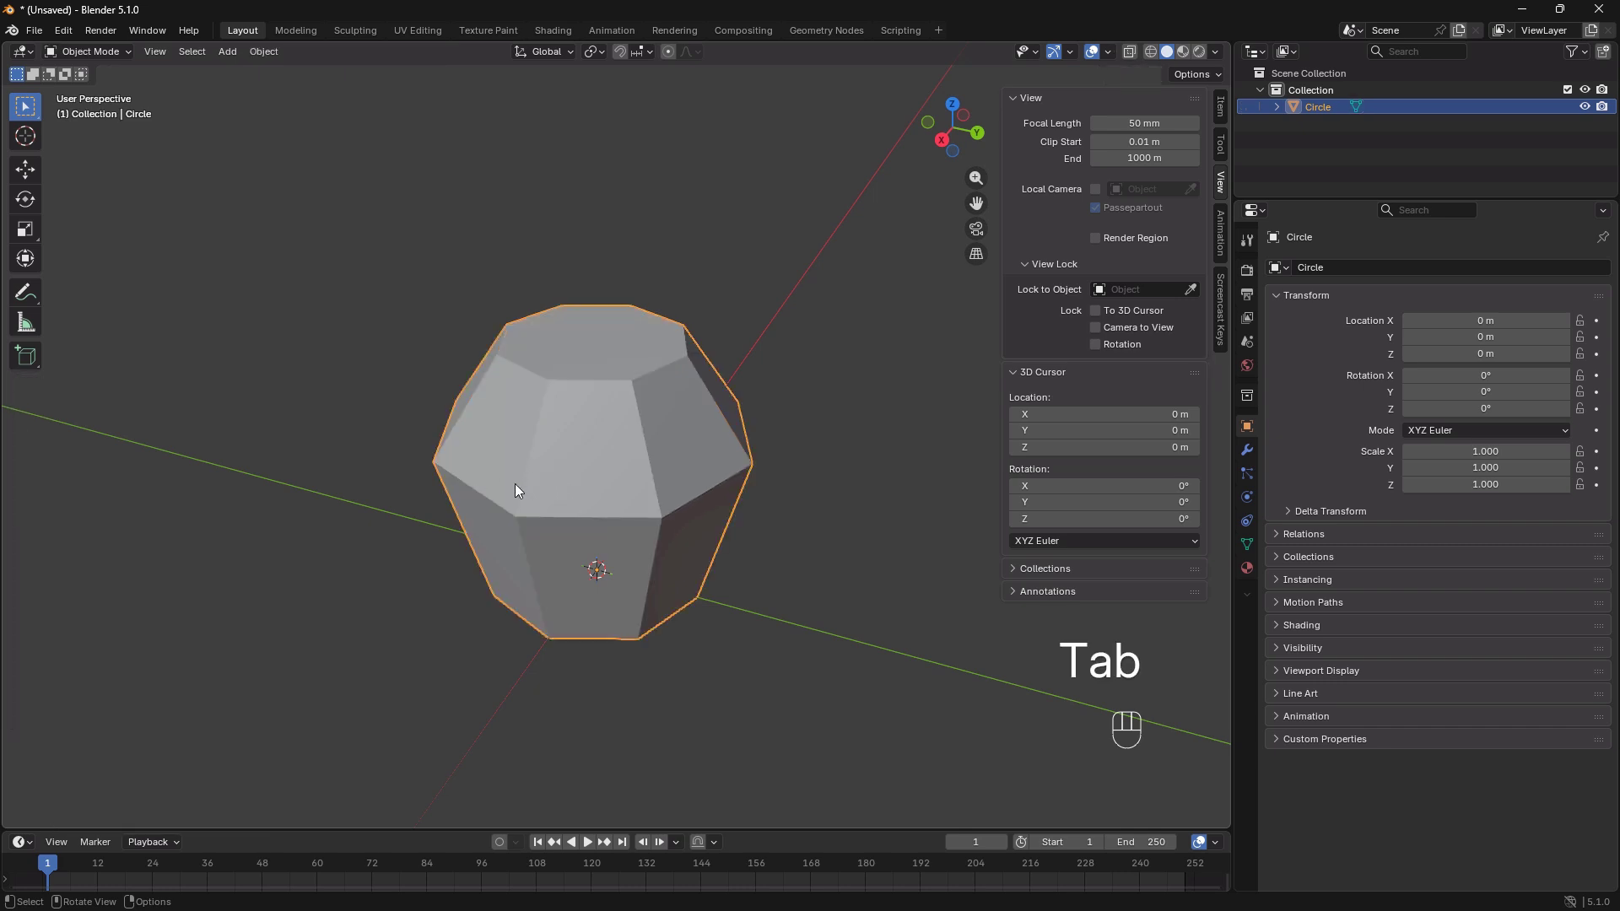
{"action": "left_click_drag", "start_coordinate": [1235, 363], "coordinate": [1051, 348]}
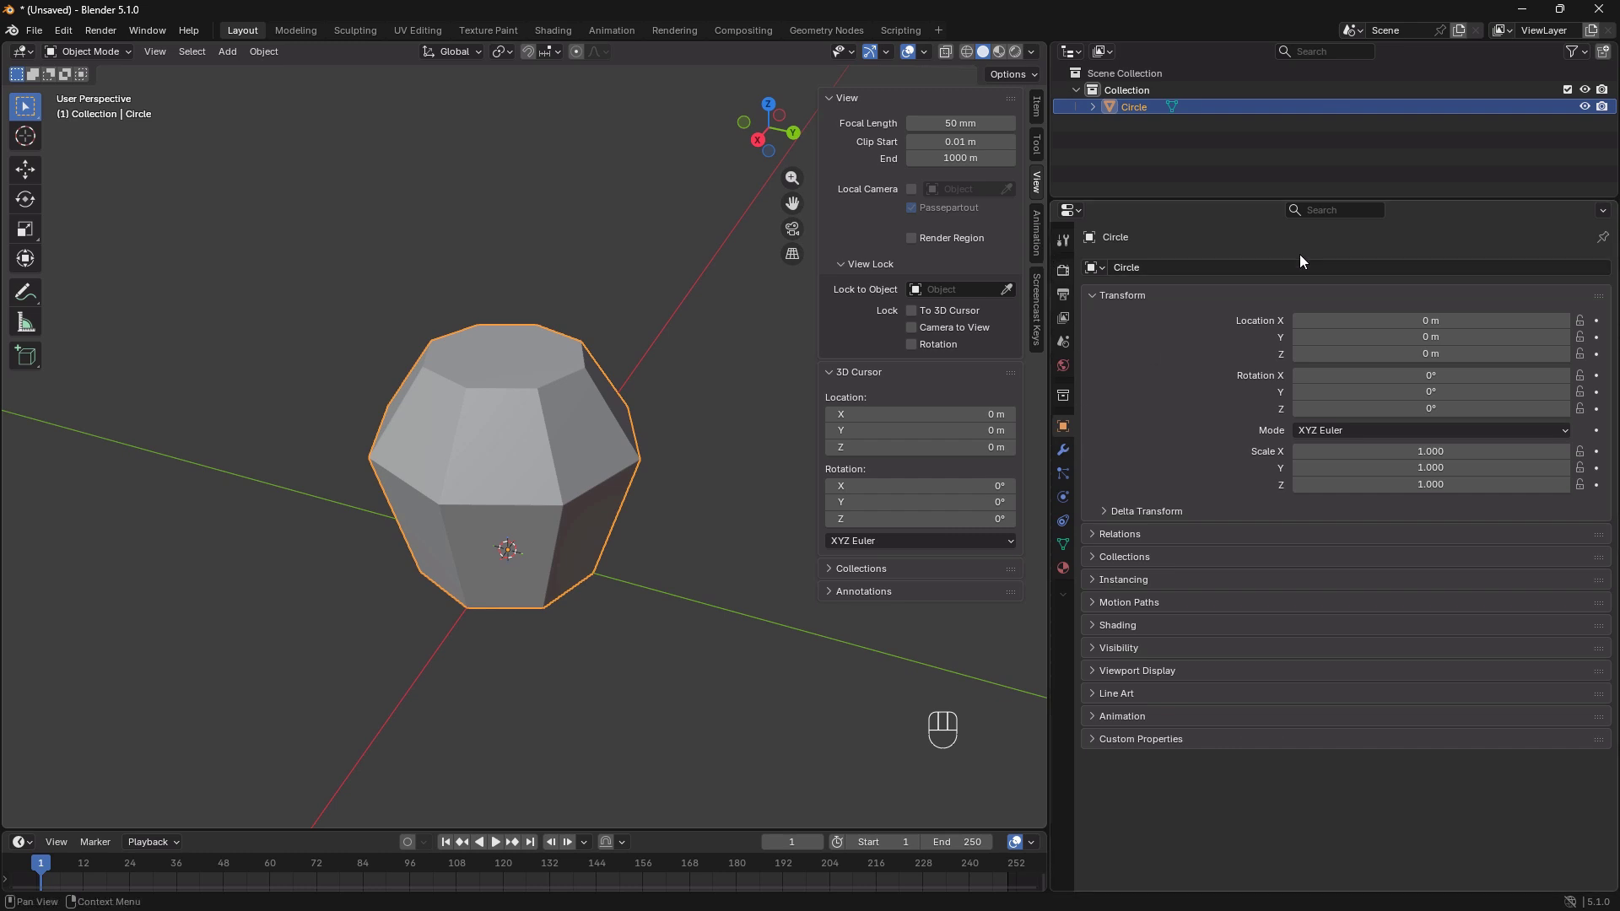
{"action": "left_click", "coordinate": [1073, 212]}
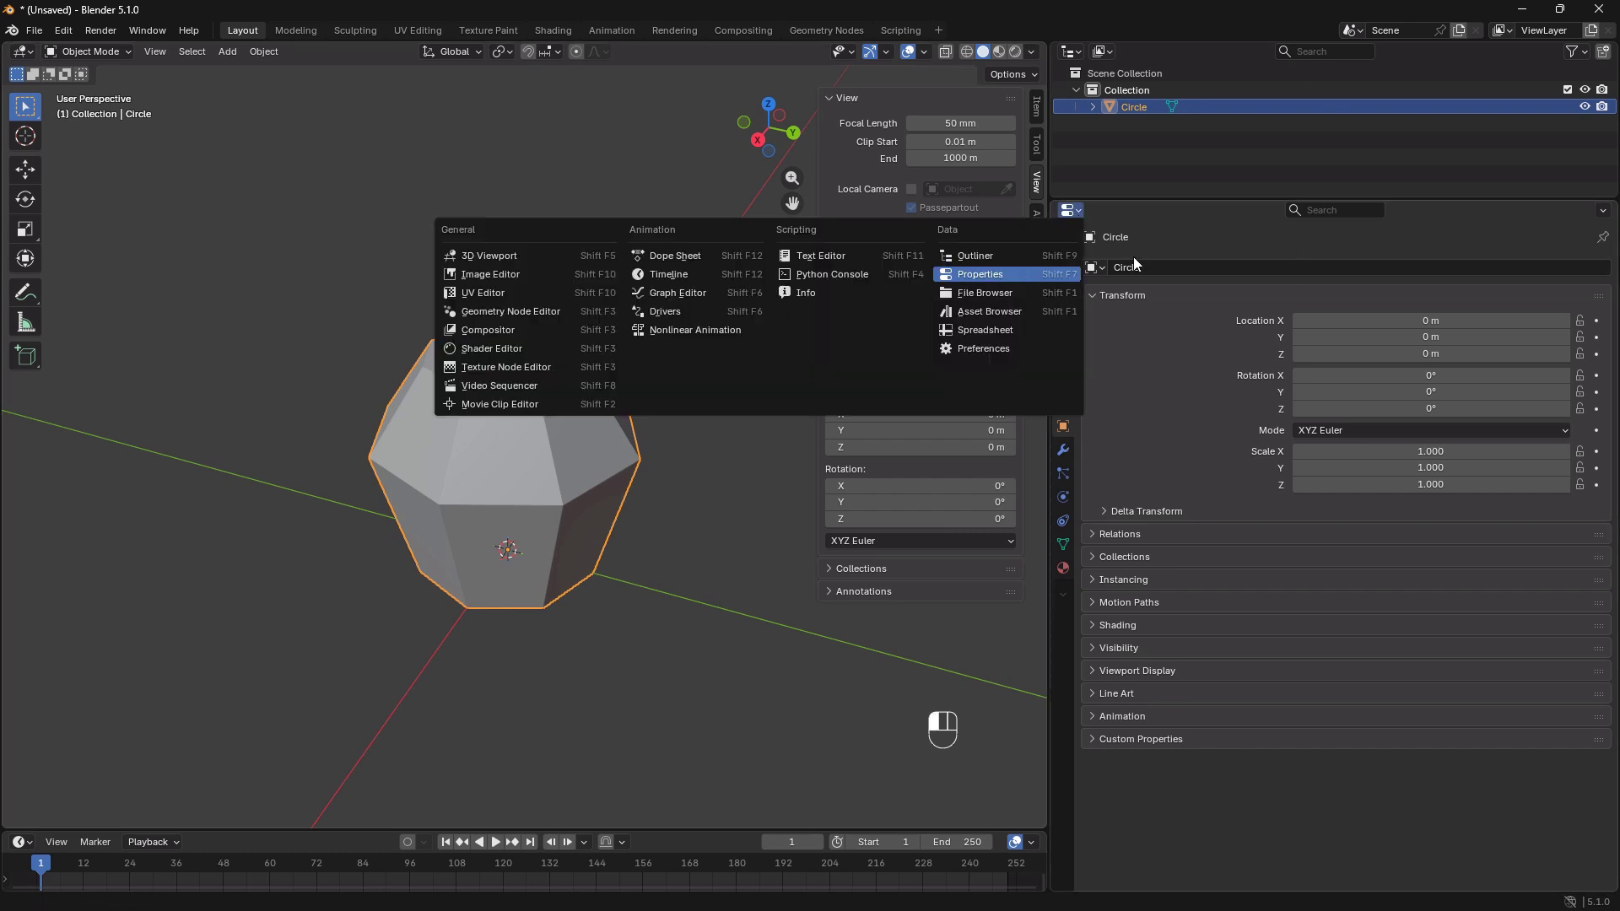
{"action": "left_click", "coordinate": [1192, 250]}
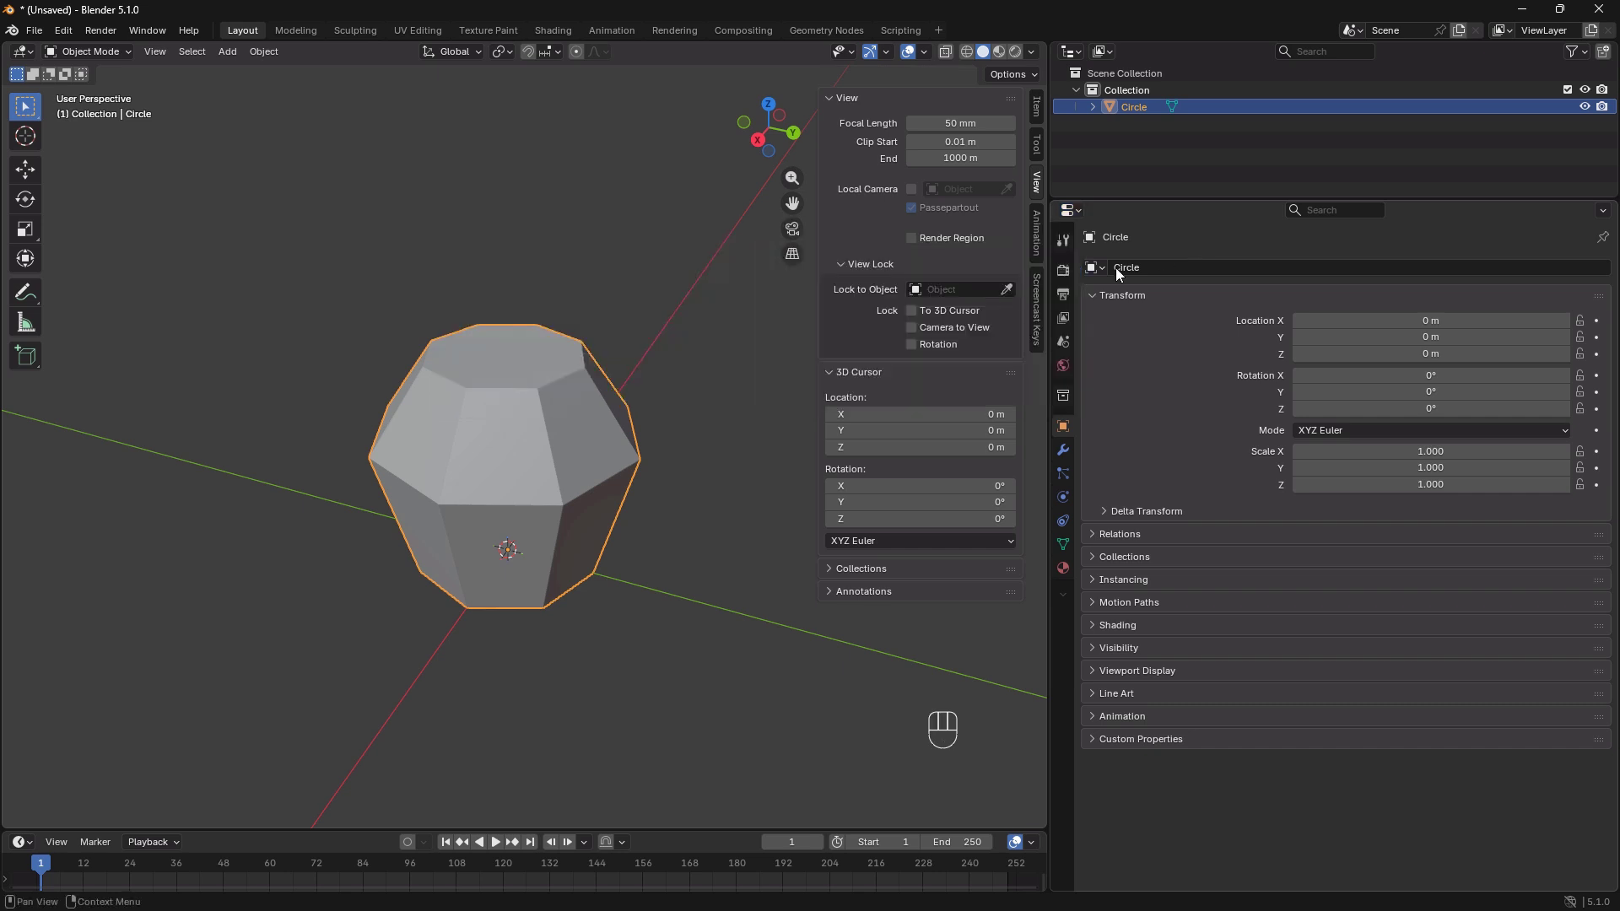
{"action": "left_click", "coordinate": [1064, 451]}
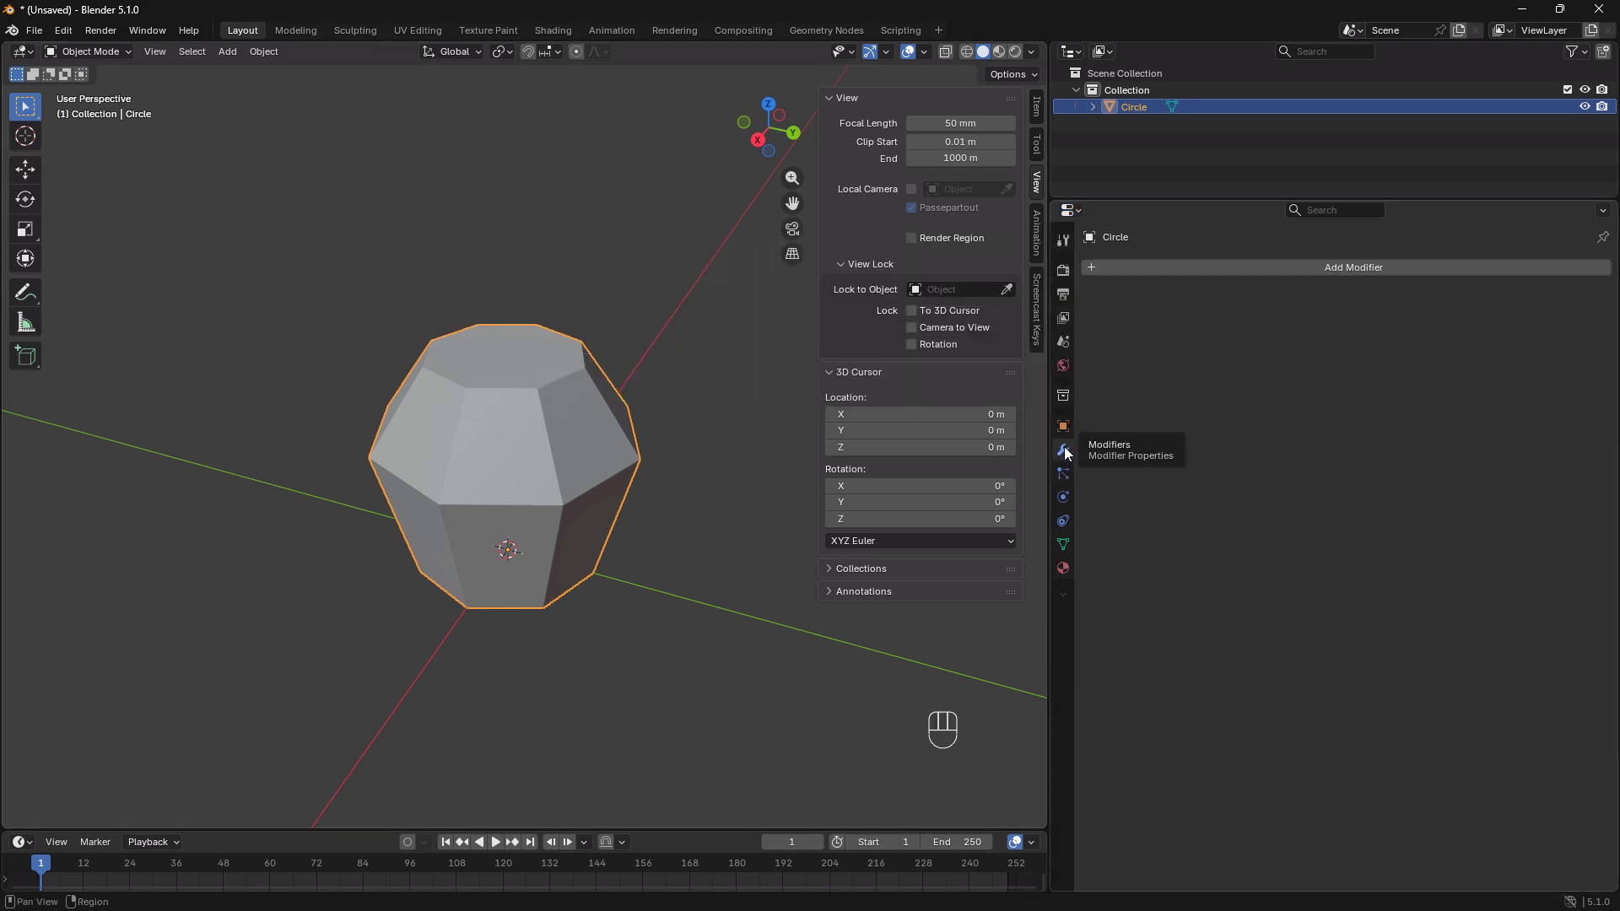
{"action": "left_click", "coordinate": [1228, 266]}
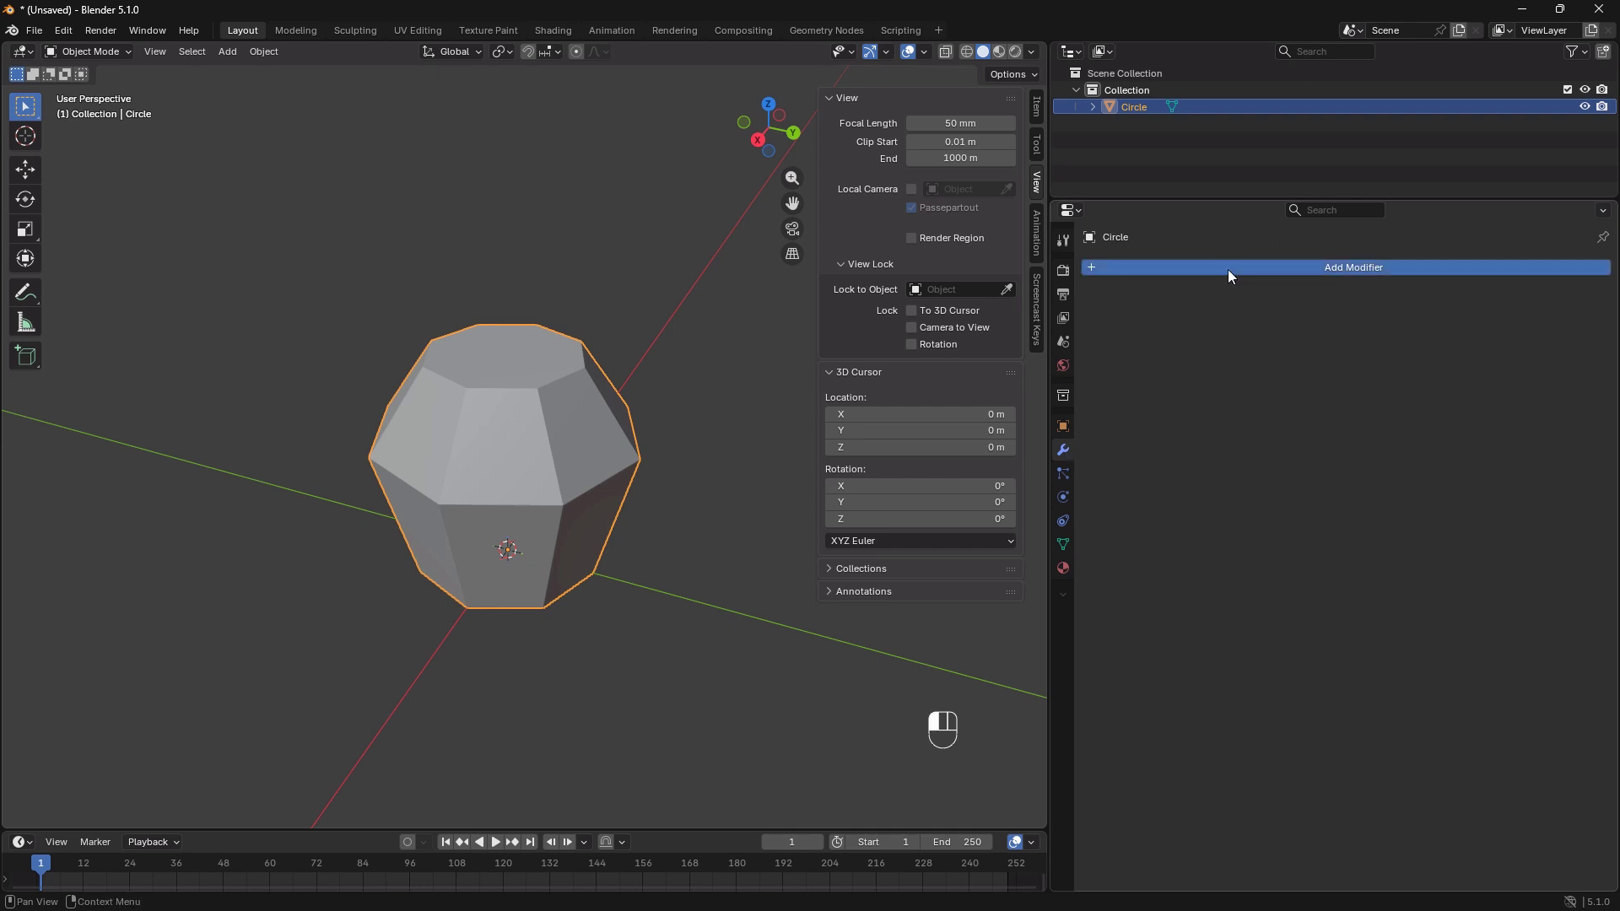
{"action": "mouse_move", "coordinate": [1223, 291]}
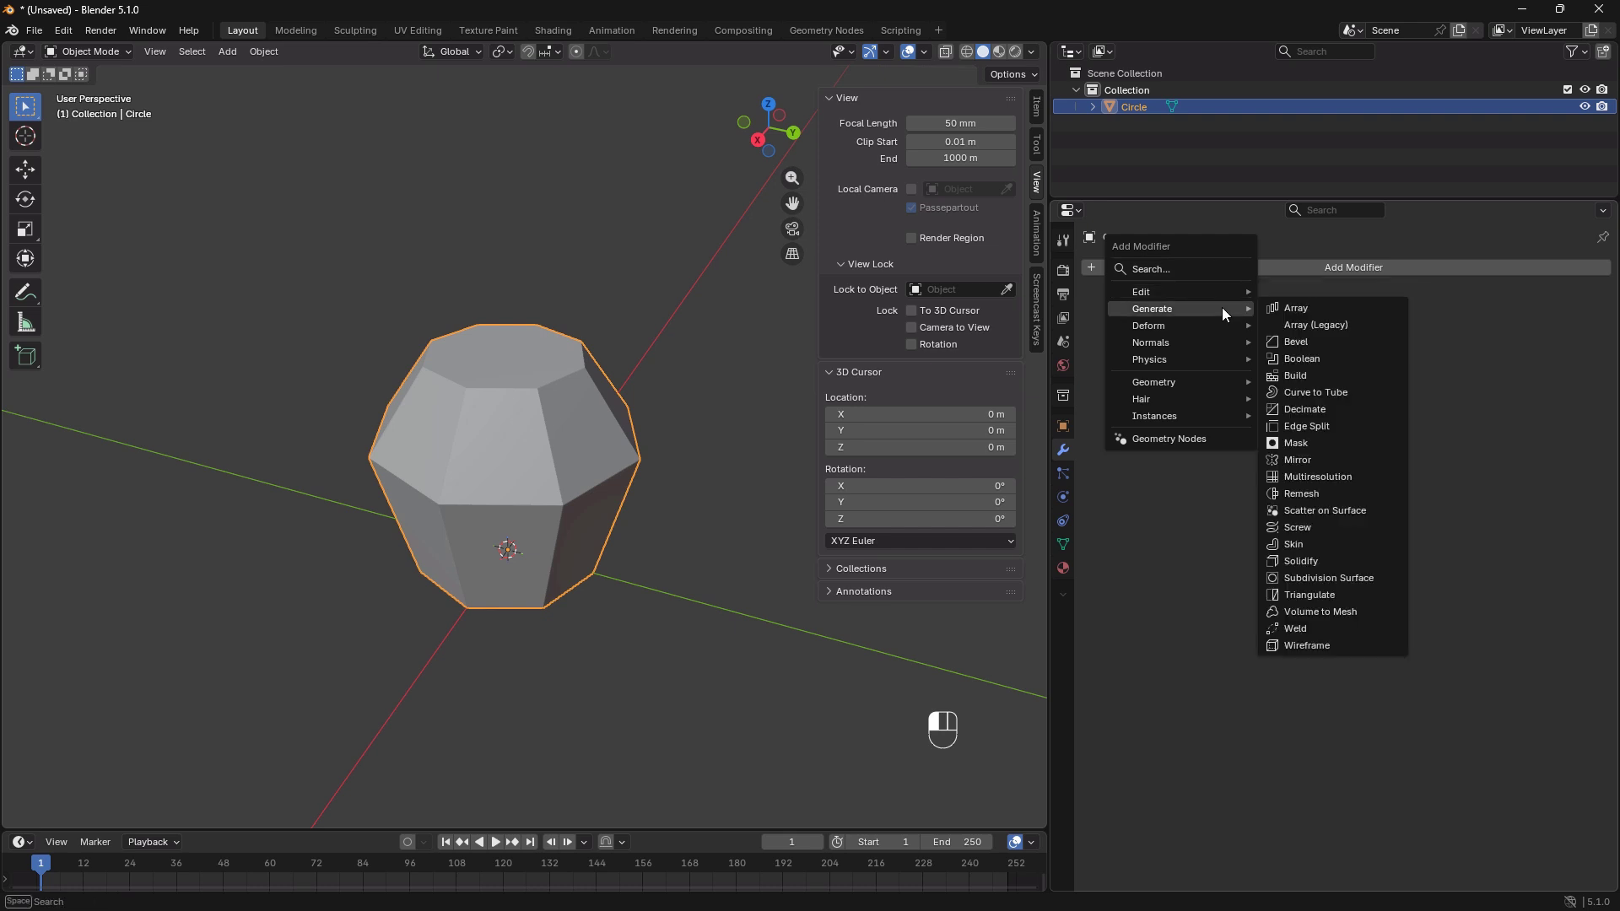
{"action": "left_click", "coordinate": [1319, 342]}
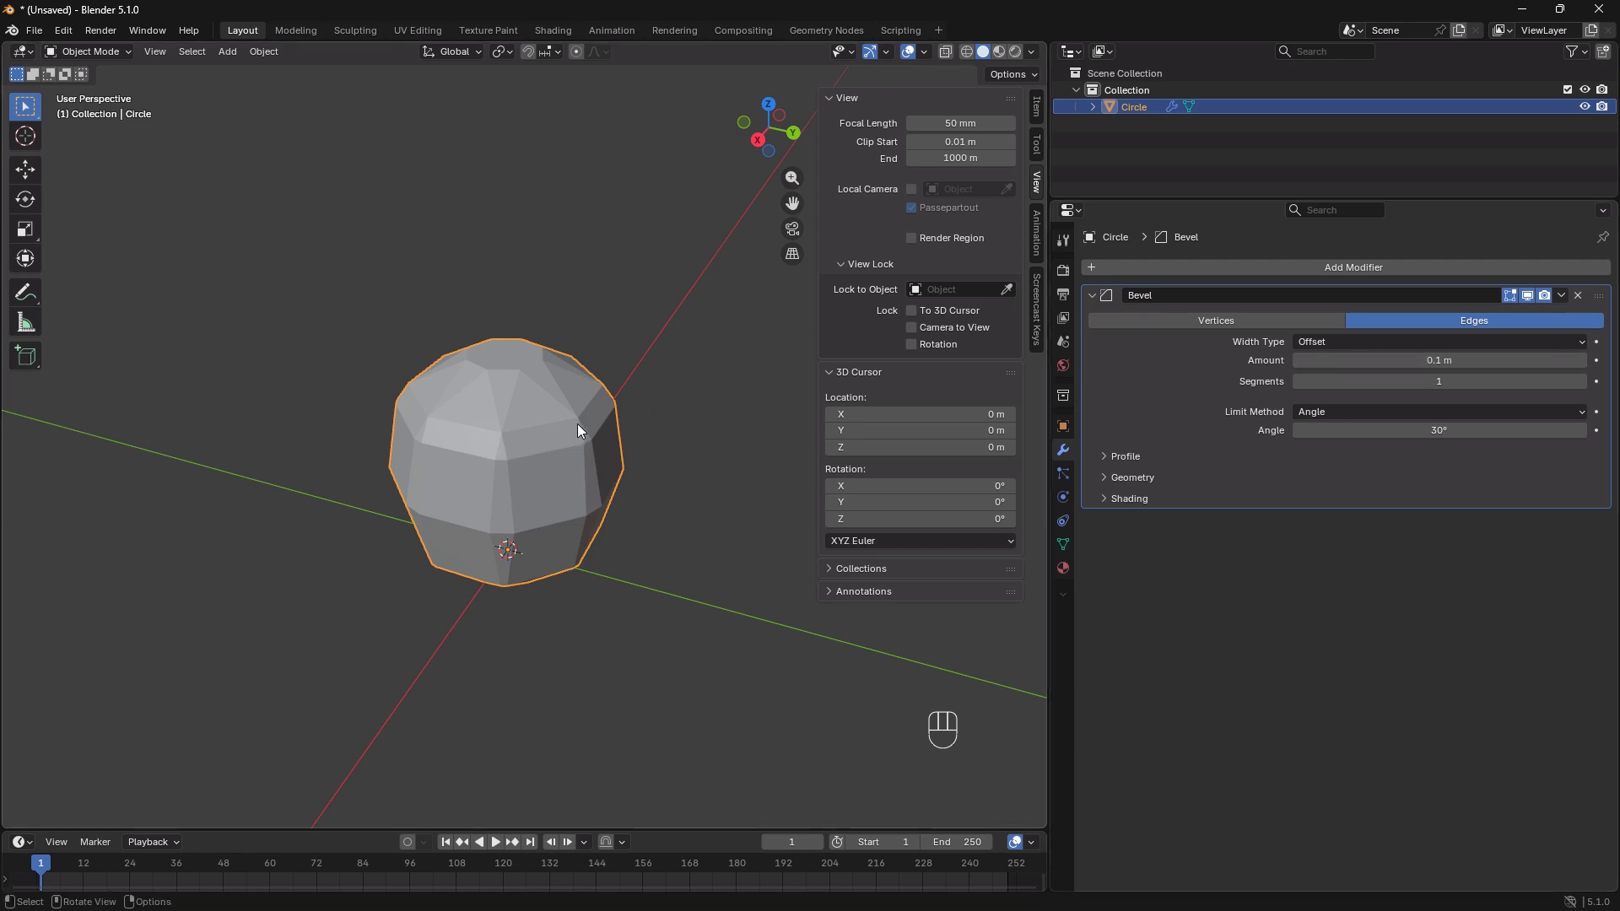
Set the Bevel modifier's amount to 0.001 m.
{"action": "middle_click_drag", "start_coordinate": [577, 424], "coordinate": [575, 409]}
{"action": "left_click", "coordinate": [1439, 361]}
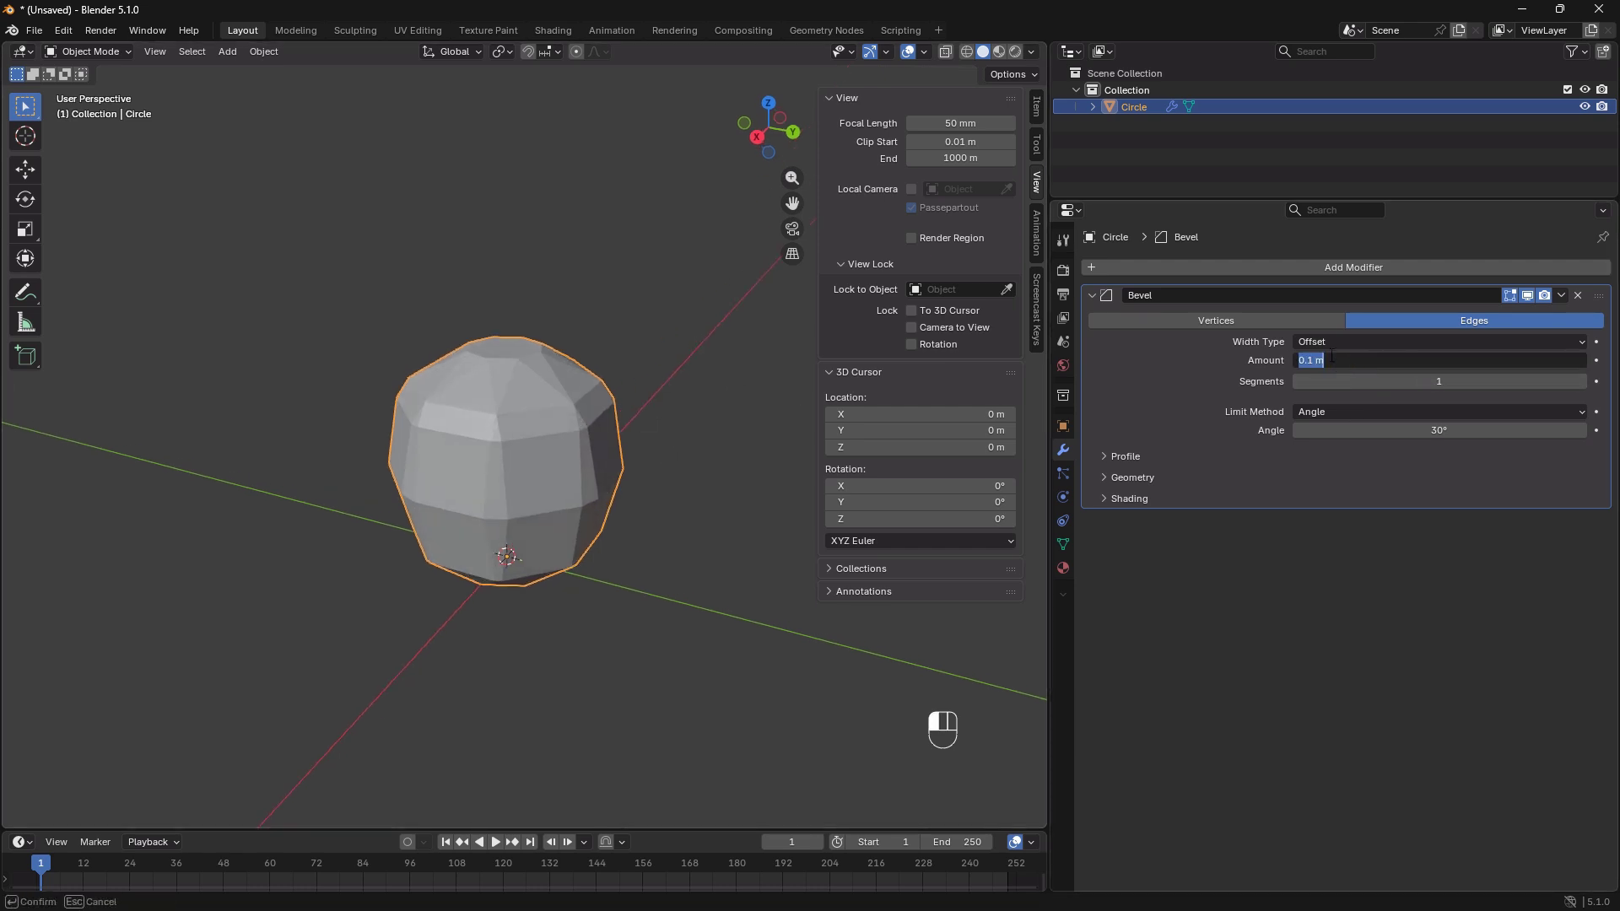
{"action": "left_click_drag", "start_coordinate": [1327, 360], "coordinate": [1308, 360]}
{"action": "type", "text": "0"}
{"action": "key", "text": "BackSpace"}
{"action": "key", "text": "BackSpace"}
{"action": "key", "text": "BackSpace"}
{"action": "key", "text": "BackSpace"}
{"action": "type", "text": "0.0"}
{"action": "type", "text": "1"}
{"action": "key", "text": "Return"}
{"action": "left_click", "coordinate": [1421, 360]}
{"action": "left_click", "coordinate": [1316, 360]}
{"action": "type", "text": "01"}
{"action": "key", "text": "Return"}
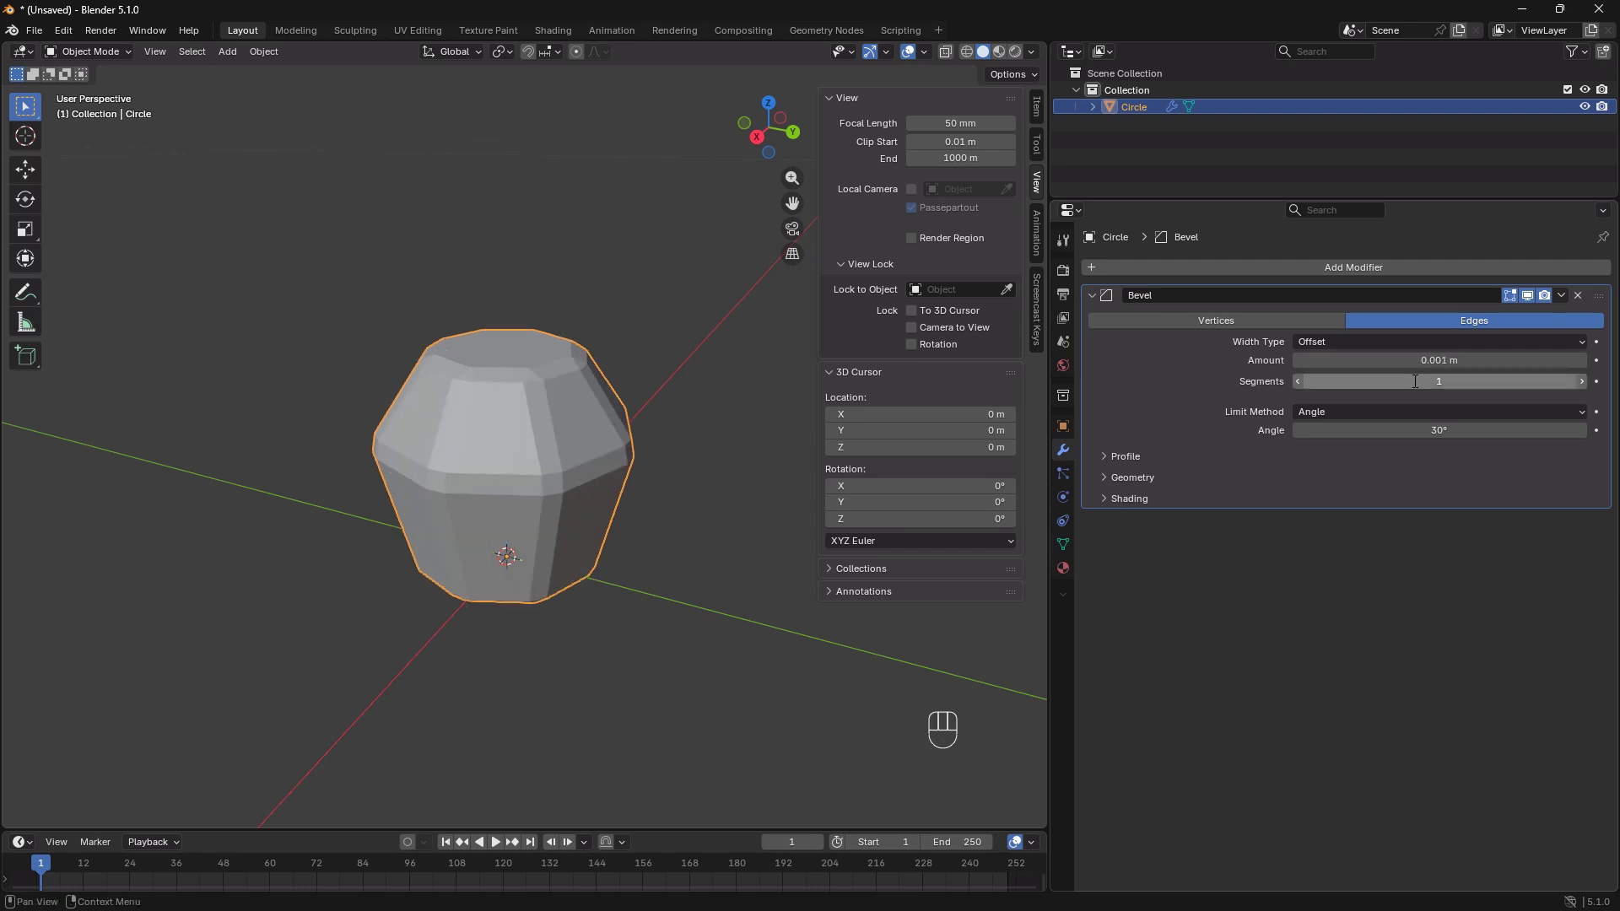
Enable the Wireframe overlay in the viewport to show the bevelled edges.
{"action": "scroll", "coordinate": [468, 464], "scroll_direction": "up", "scroll_amount": 2}
{"action": "scroll", "coordinate": [467, 463], "scroll_direction": "up", "scroll_amount": 1}
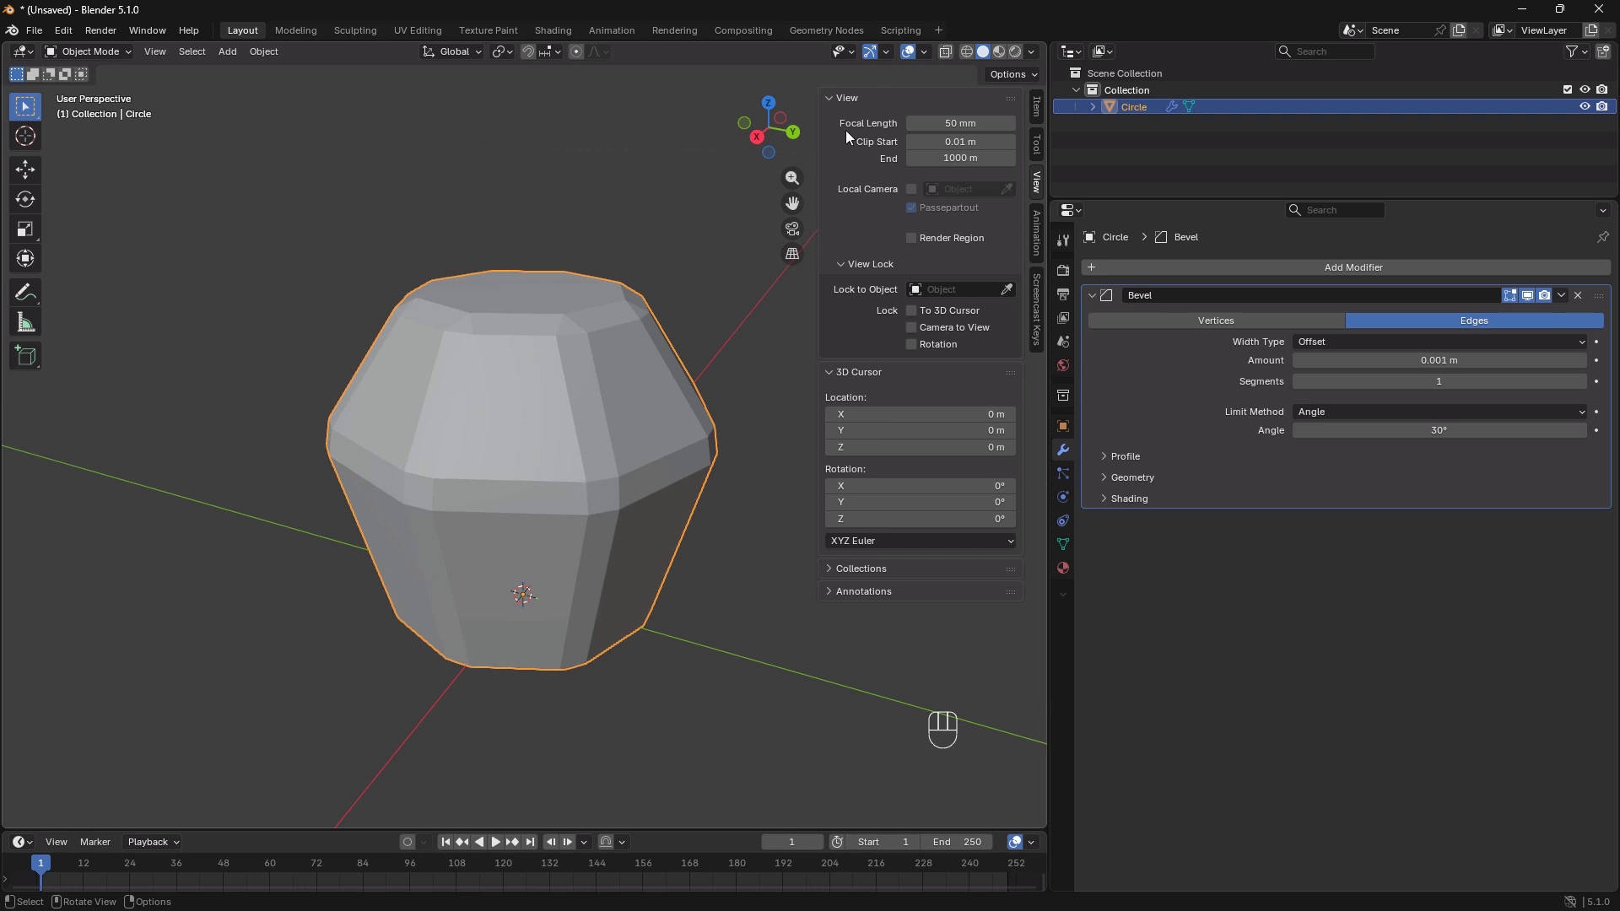
{"action": "left_click", "coordinate": [923, 52]}
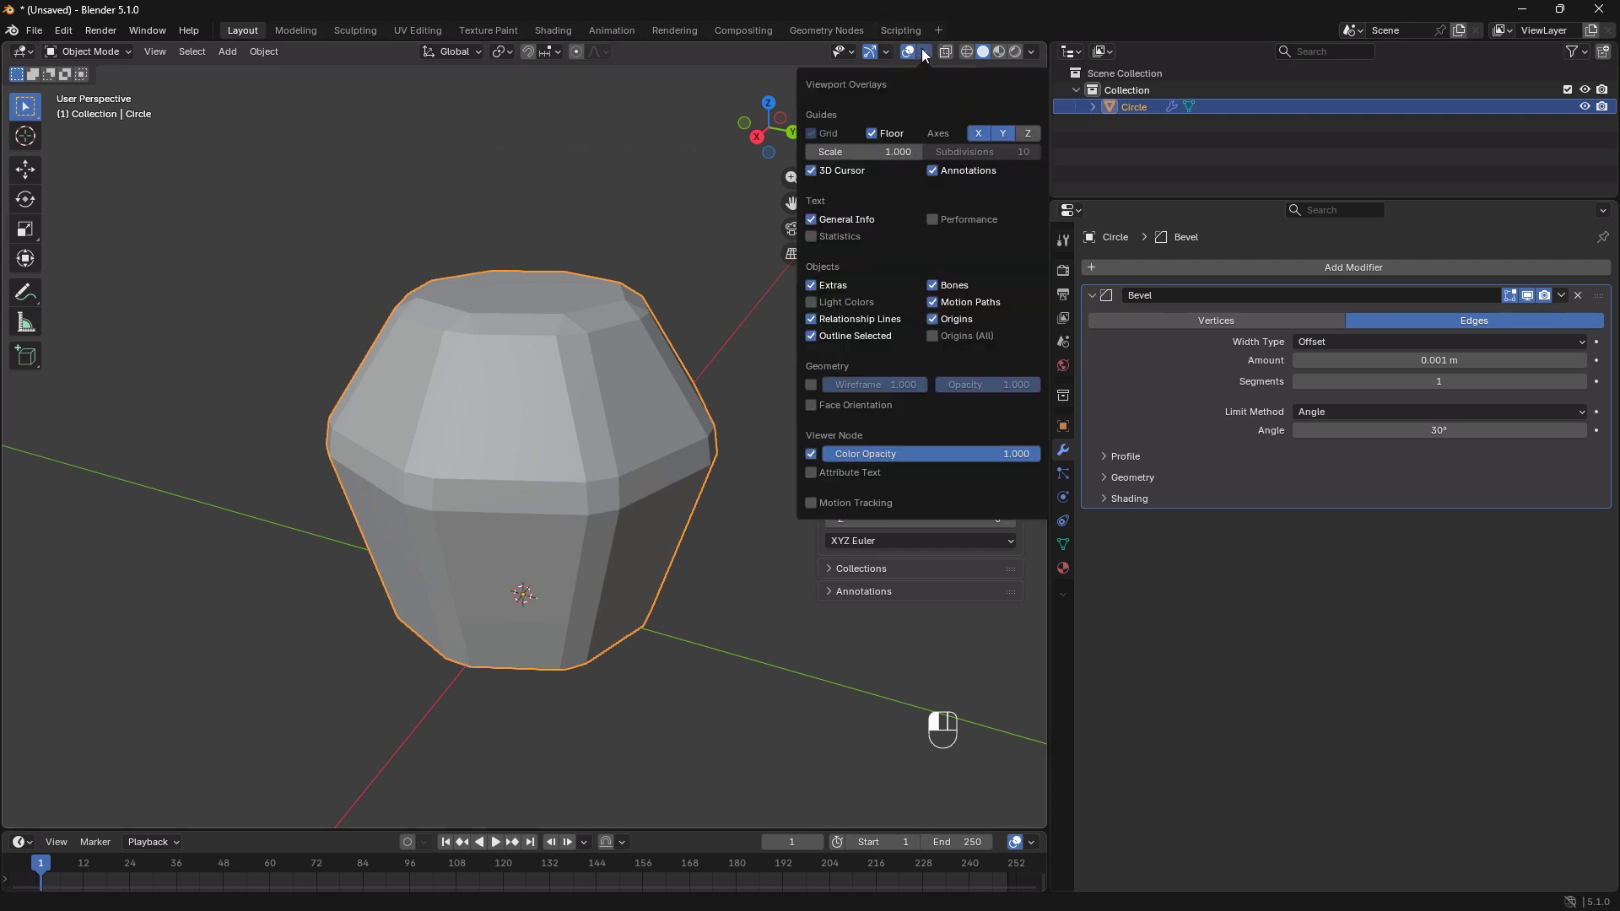
{"action": "left_click", "coordinate": [811, 385]}
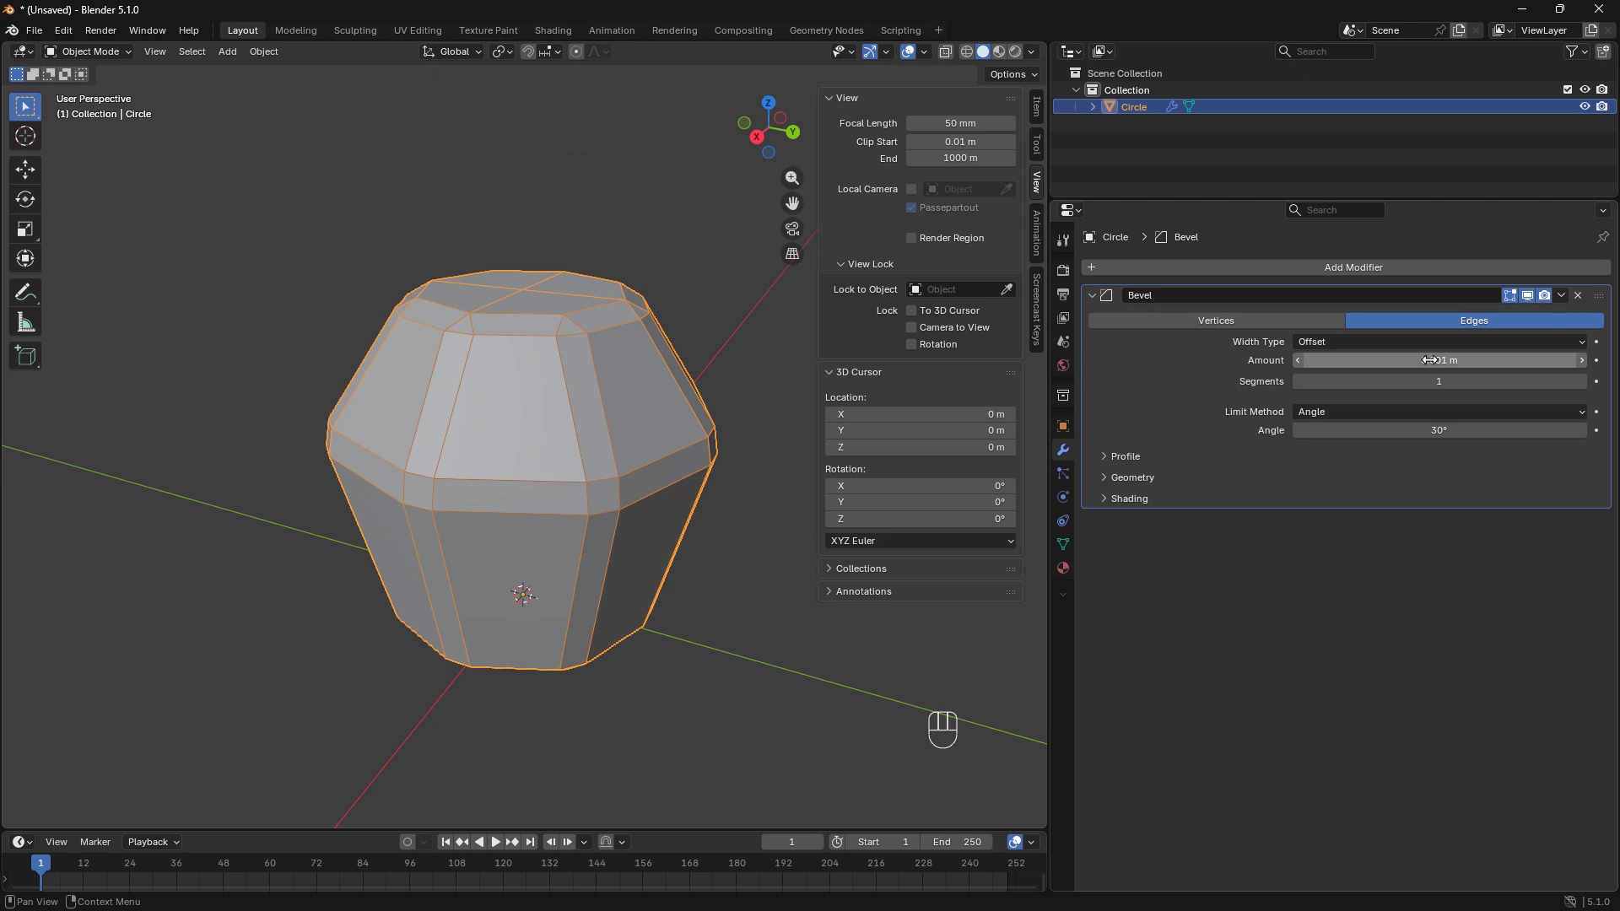
Set the Bevel modifier's amount to 0.0005 m.
{"action": "key", "text": "shift"}
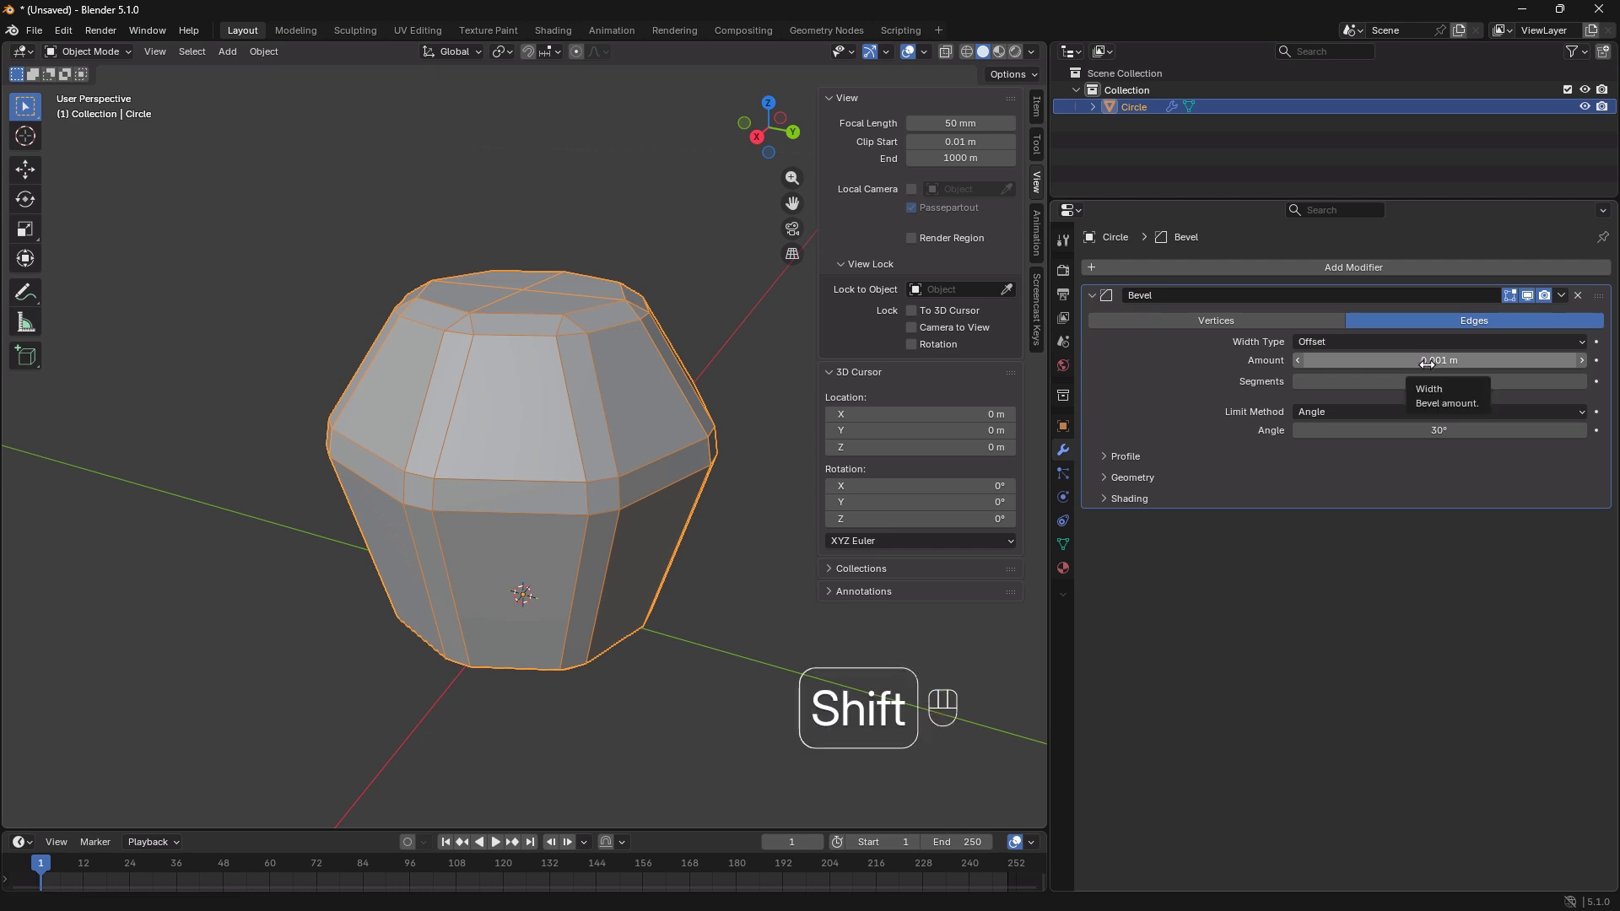
{"action": "mouse_move", "coordinate": [1426, 362]}
{"action": "left_mouse_down", "text": "shift"}
{"action": "mouse_move", "coordinate": [1456, 362]}
{"action": "mouse_move", "coordinate": [1393, 362]}
{"action": "mouse_move", "coordinate": [1414, 362]}
{"action": "left_mouse_up", "text": "shift"}
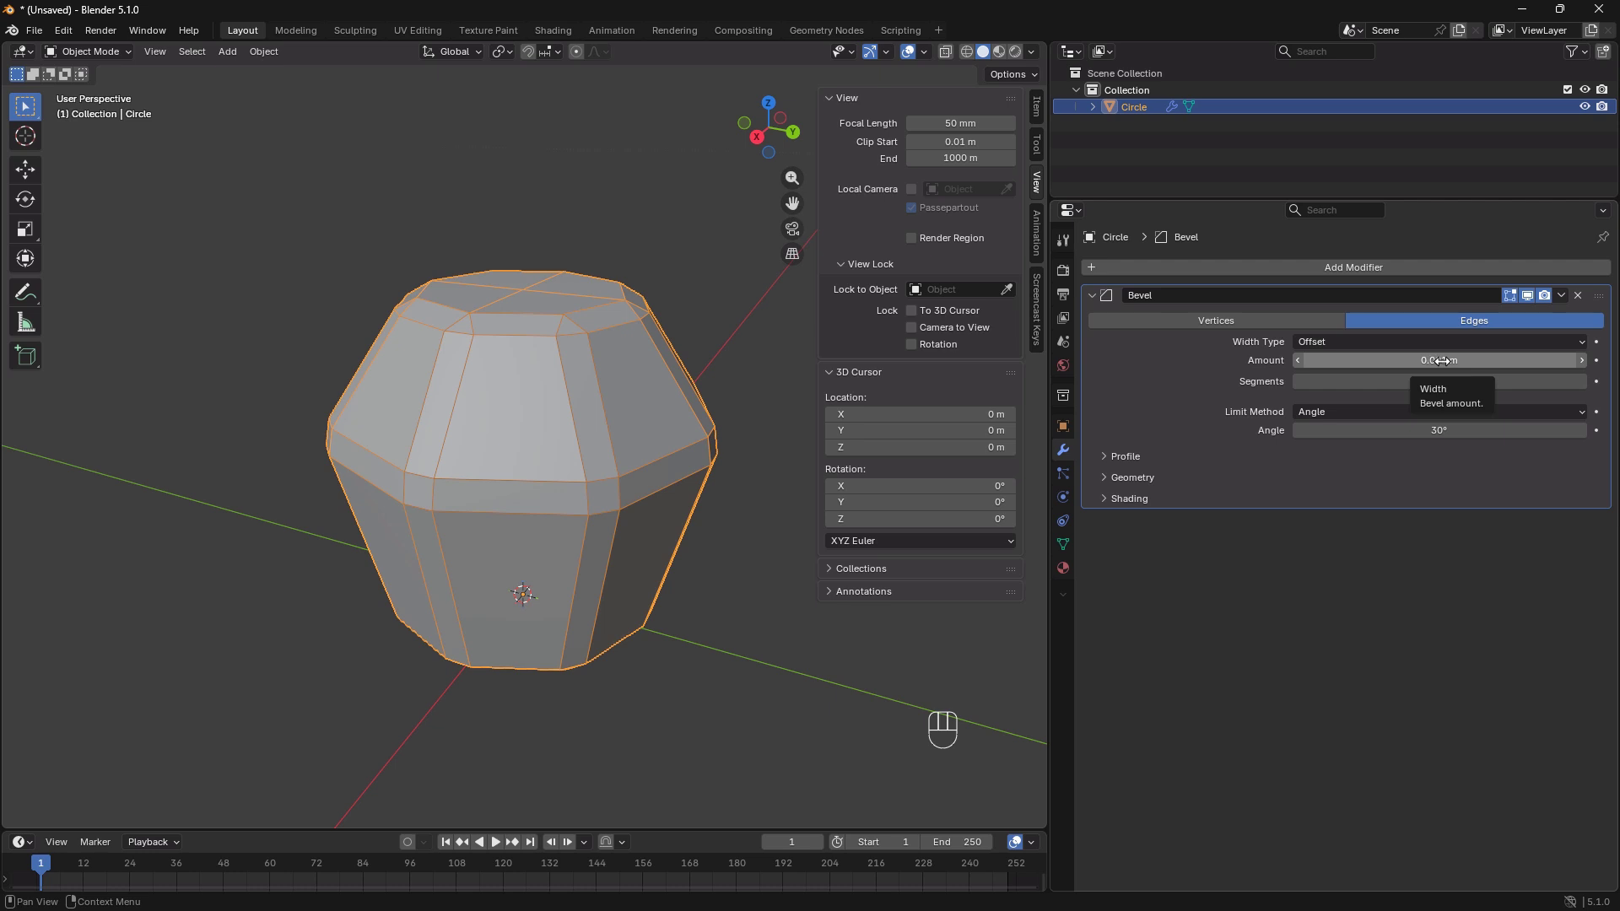
{"action": "left_click", "coordinate": [1423, 362]}
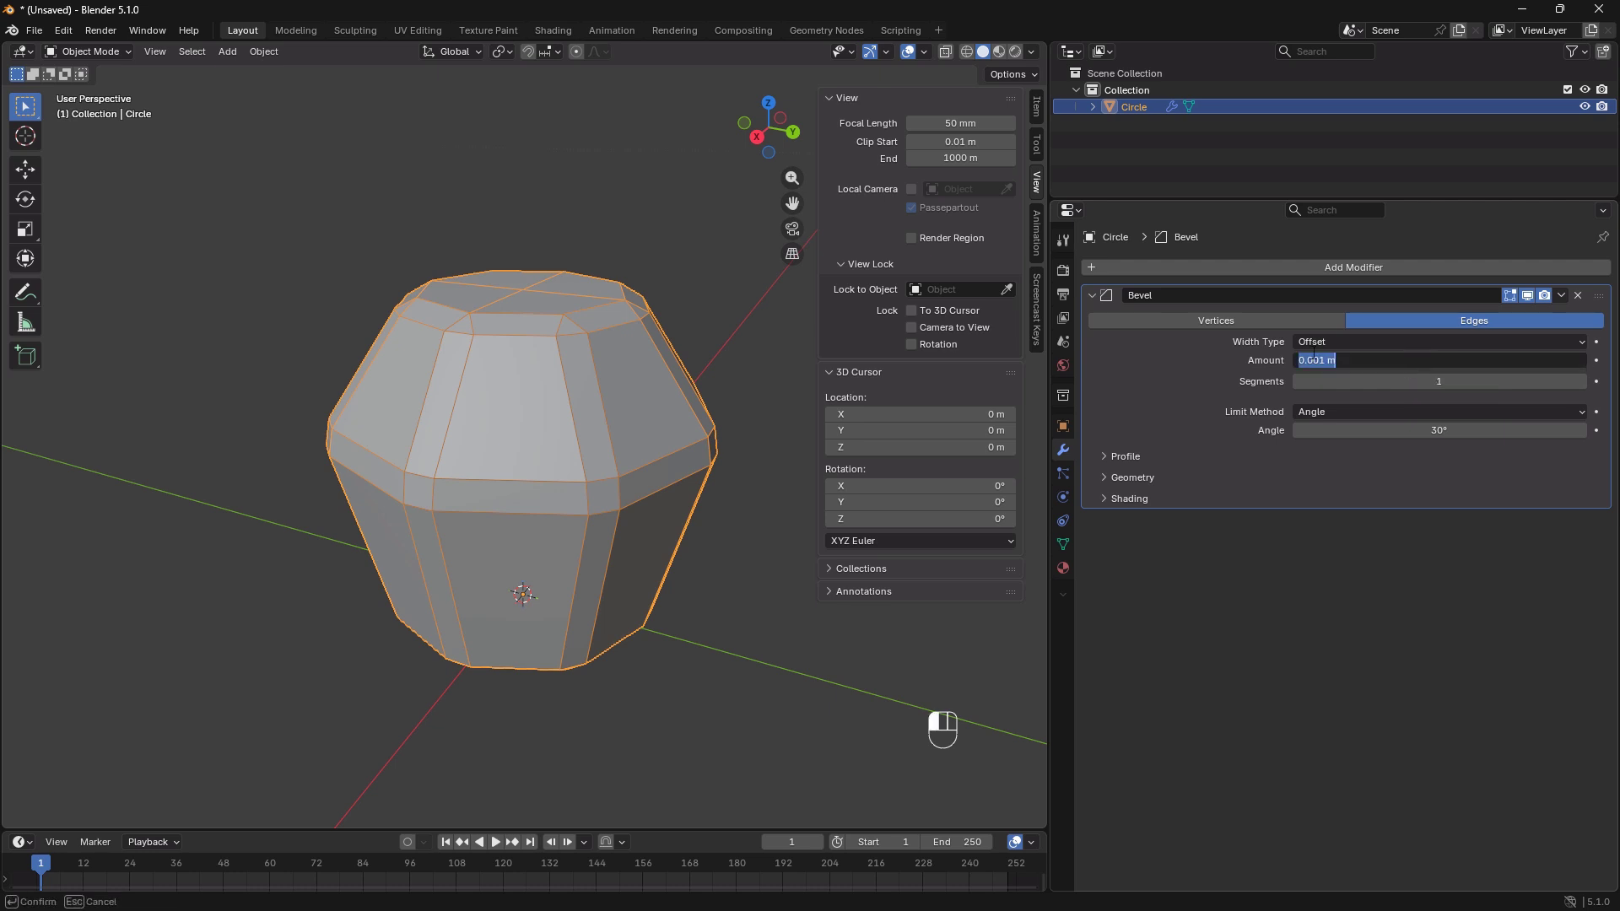
{"action": "left_click_drag", "start_coordinate": [1346, 363], "coordinate": [1319, 360]}
{"action": "type", "text": "05"}
{"action": "key", "text": "Return"}
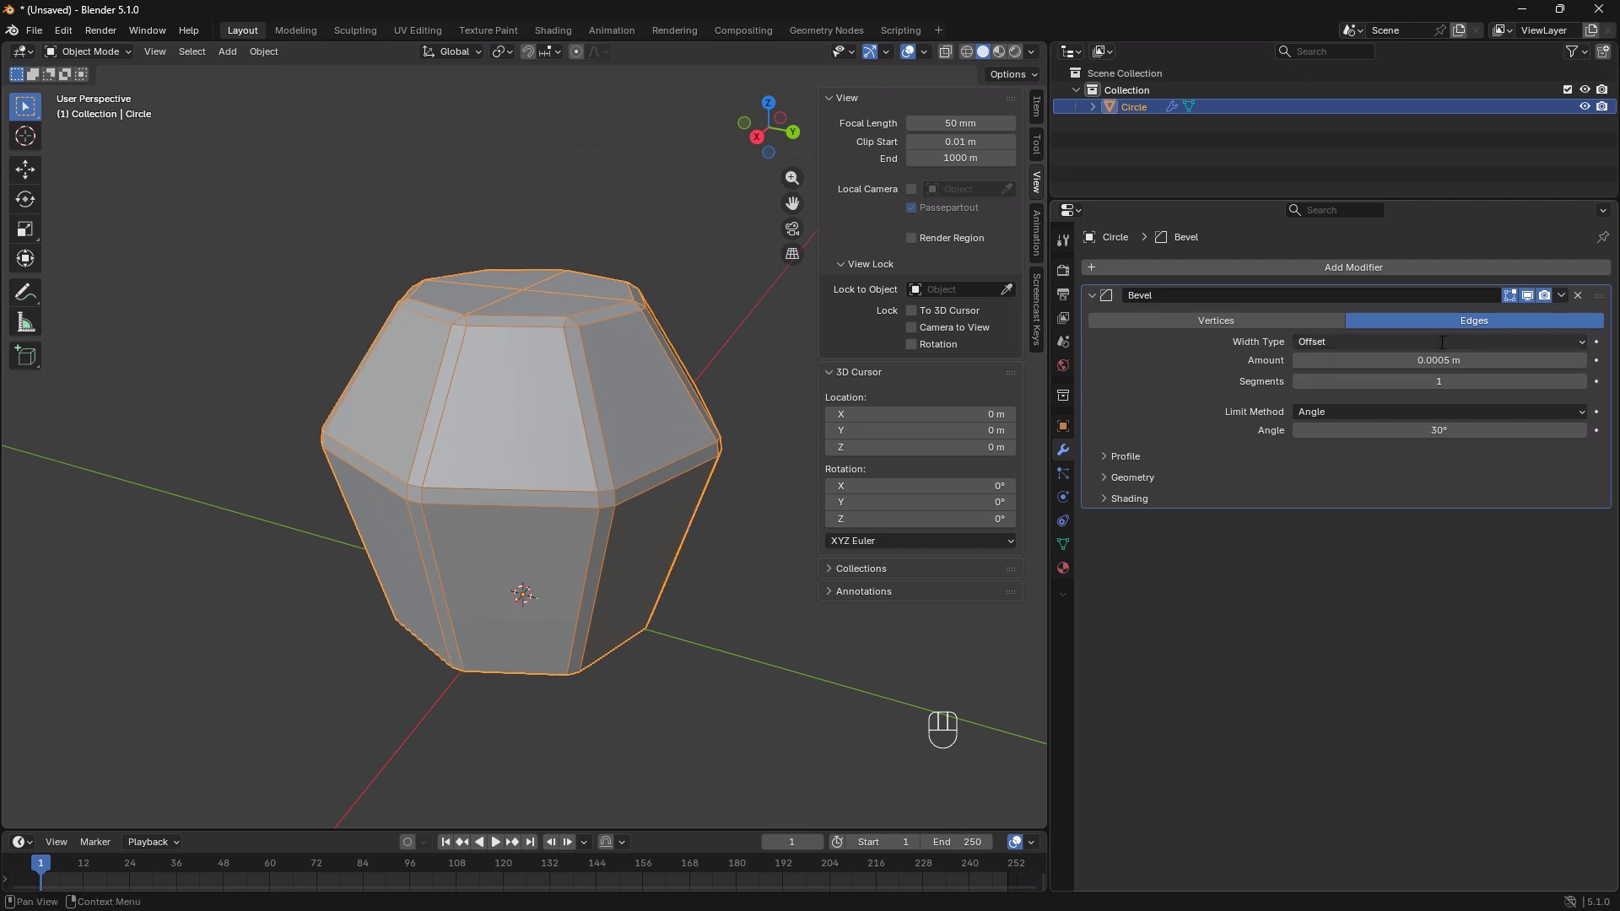
Set the Bevel modifier's amount to 0.0002 m.
{"action": "left_click", "coordinate": [1439, 360]}
{"action": "left_click", "coordinate": [1327, 360]}
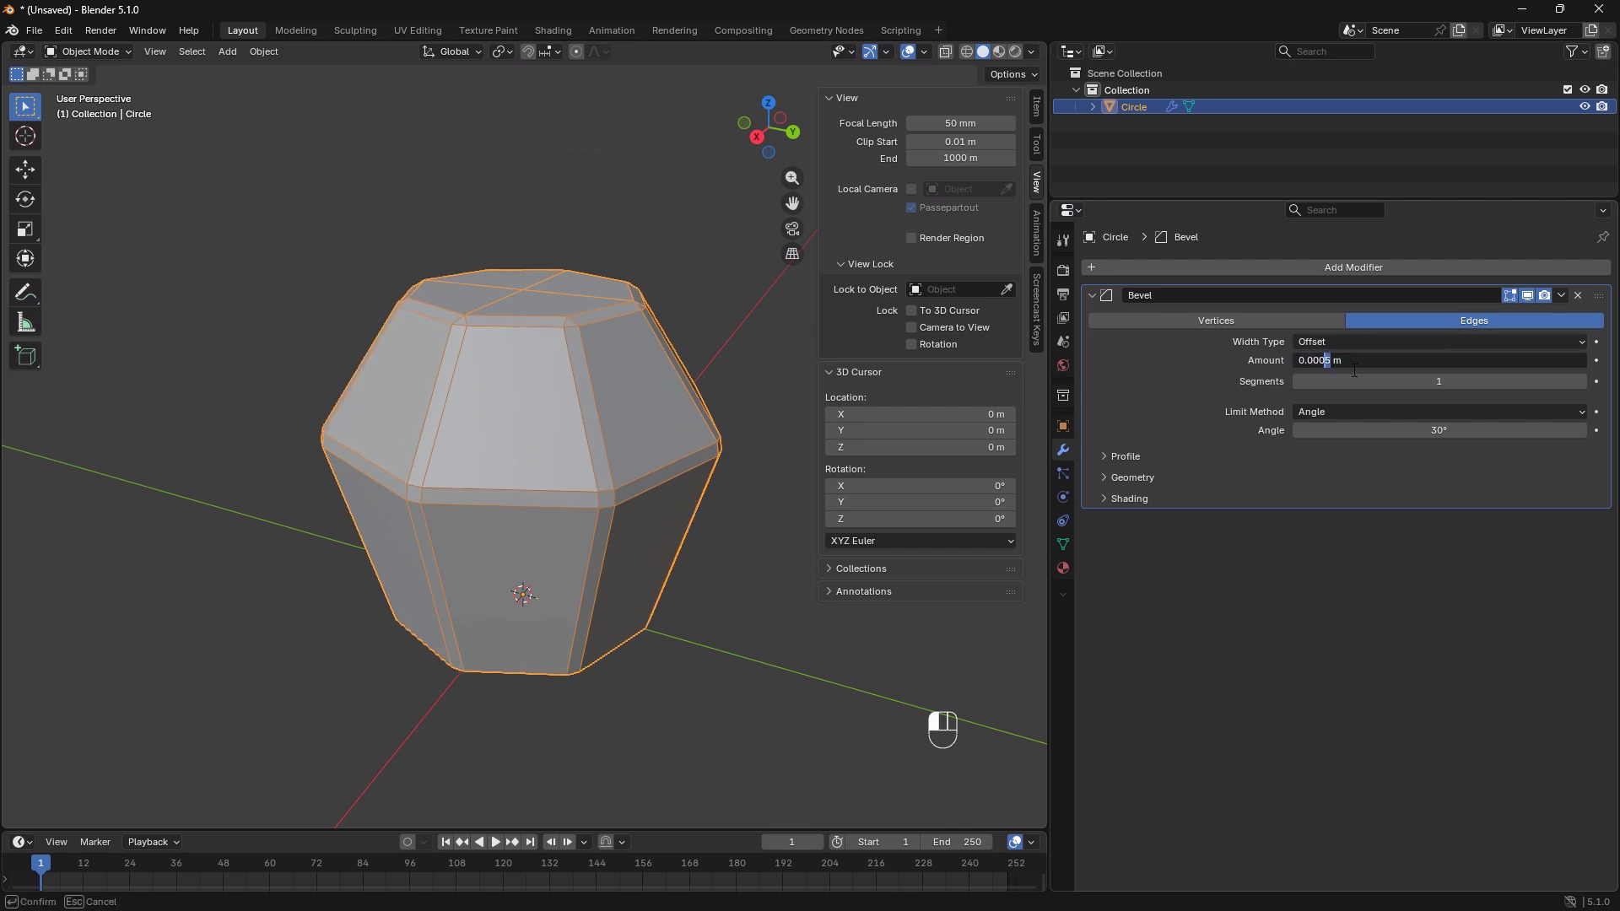
{"action": "type", "text": "2"}
{"action": "key", "text": "Return"}
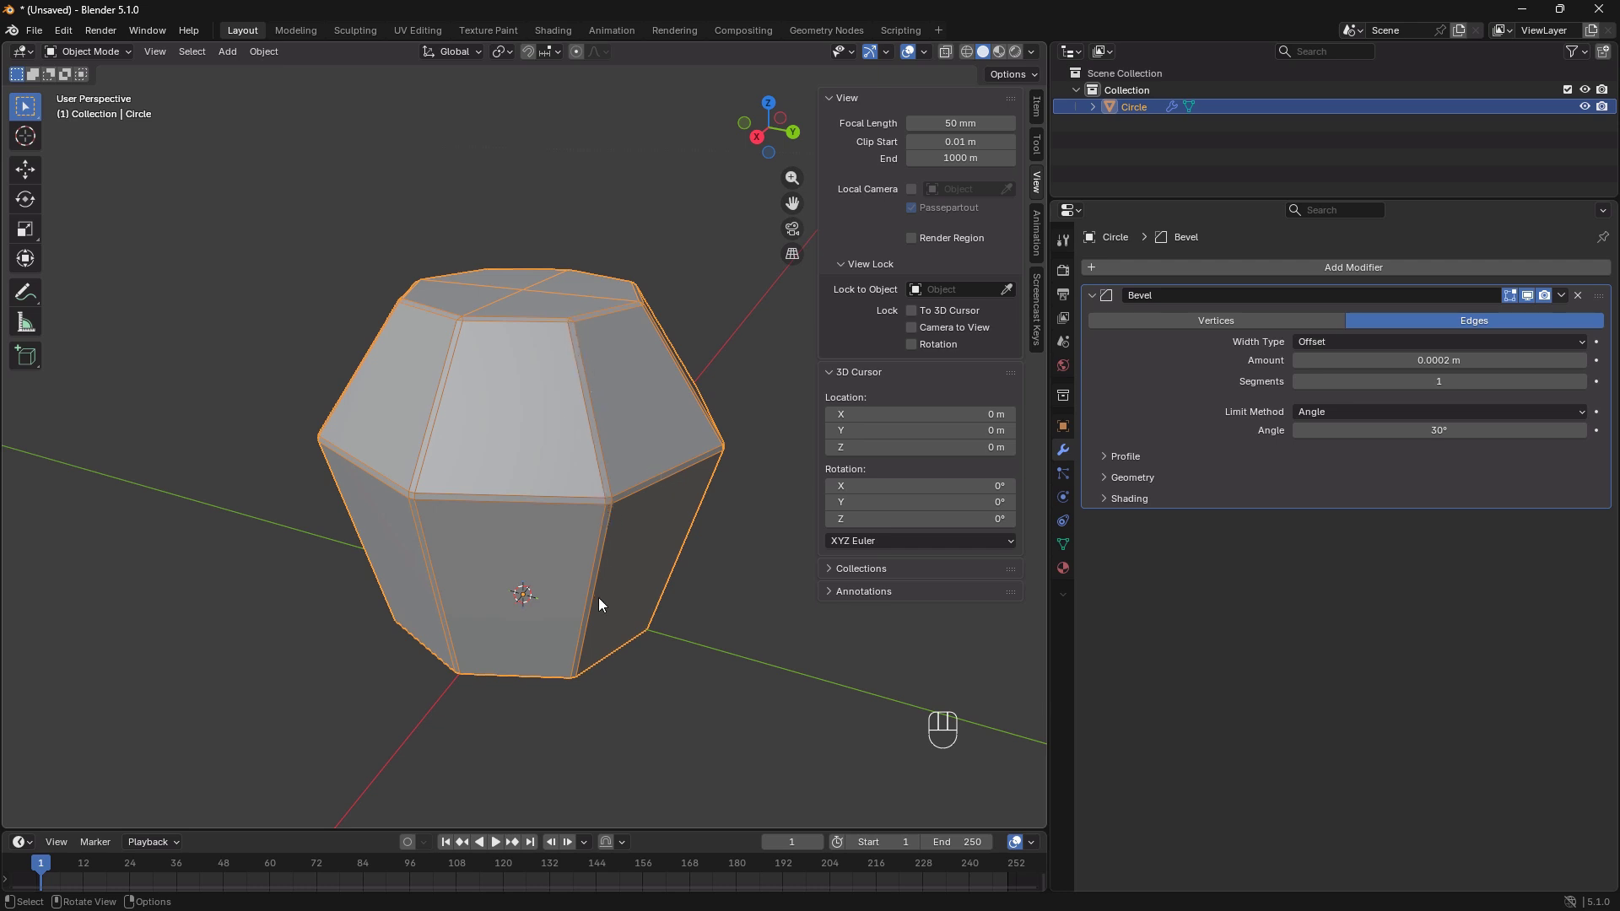
Set the Bevel modifier's segments to 2 and its amount to 0.0001 m.
{"action": "left_click", "coordinate": [1582, 382]}
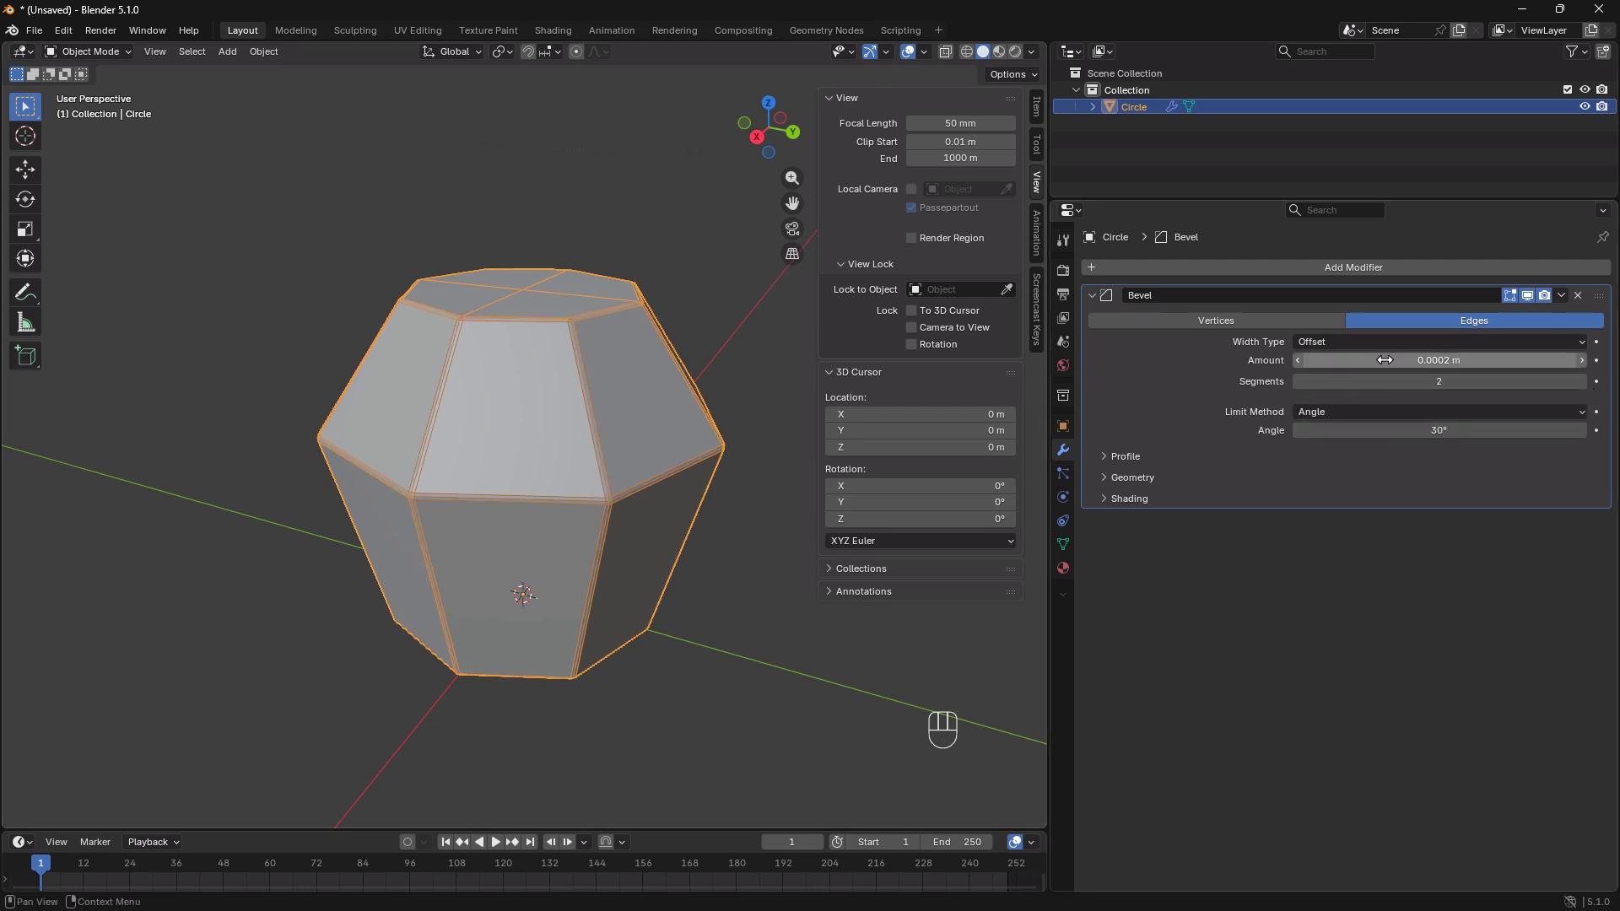
{"action": "left_click", "coordinate": [1336, 361]}
{"action": "key", "text": "Right"}
{"action": "key", "text": "Left"}
{"action": "key", "text": "Left"}
{"action": "key", "text": "shift+Left"}
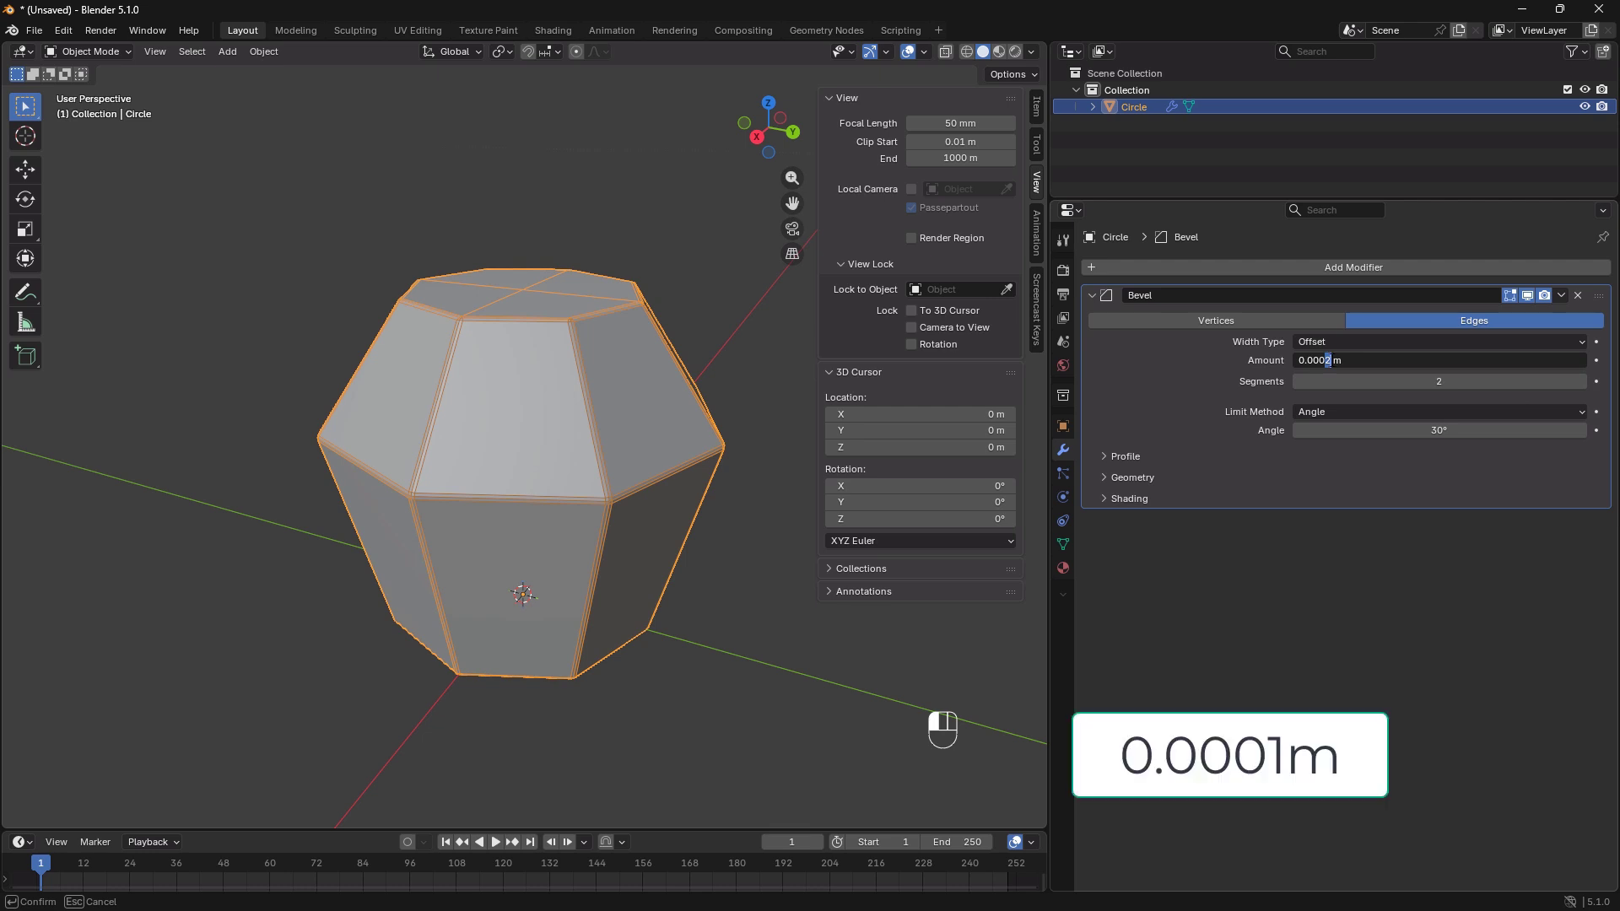
{"action": "type", "text": "1"}
{"action": "key", "text": "Return"}
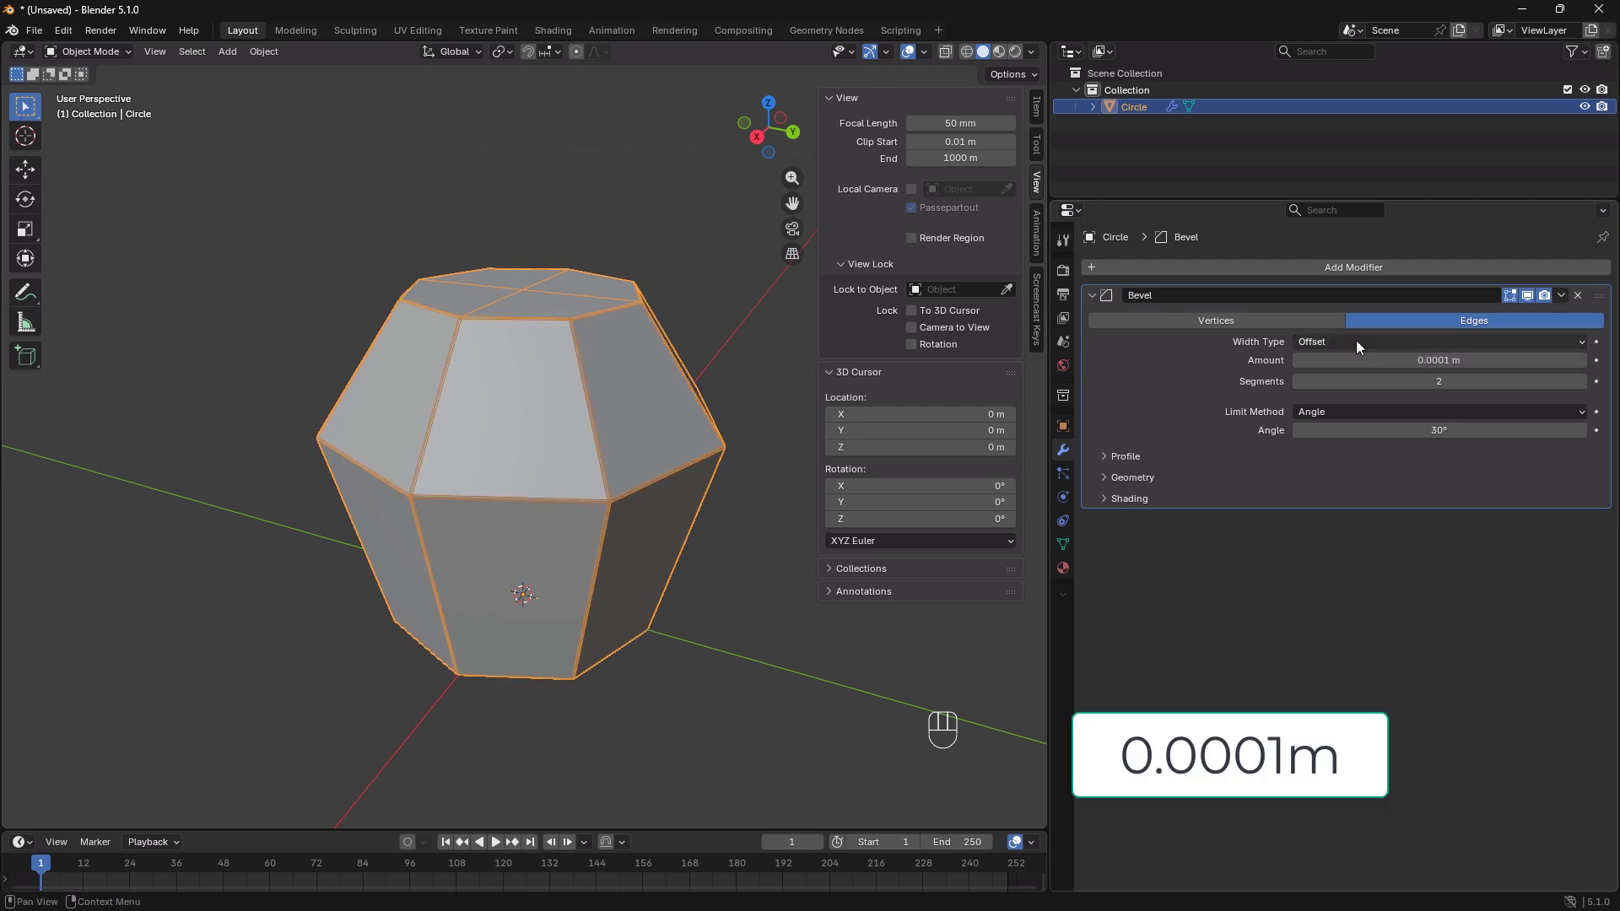
Deselect the gem and turn off the Wireframe overlay in the viewport.
{"action": "left_click", "coordinate": [751, 513]}
{"action": "mouse_move", "coordinate": [747, 506]}
{"action": "middle_mouse_down"}
{"action": "mouse_move", "coordinate": [756, 347]}
{"action": "mouse_move", "coordinate": [708, 532]}
{"action": "mouse_move", "coordinate": [753, 528]}
{"action": "mouse_move", "coordinate": [747, 516]}
{"action": "middle_mouse_up"}
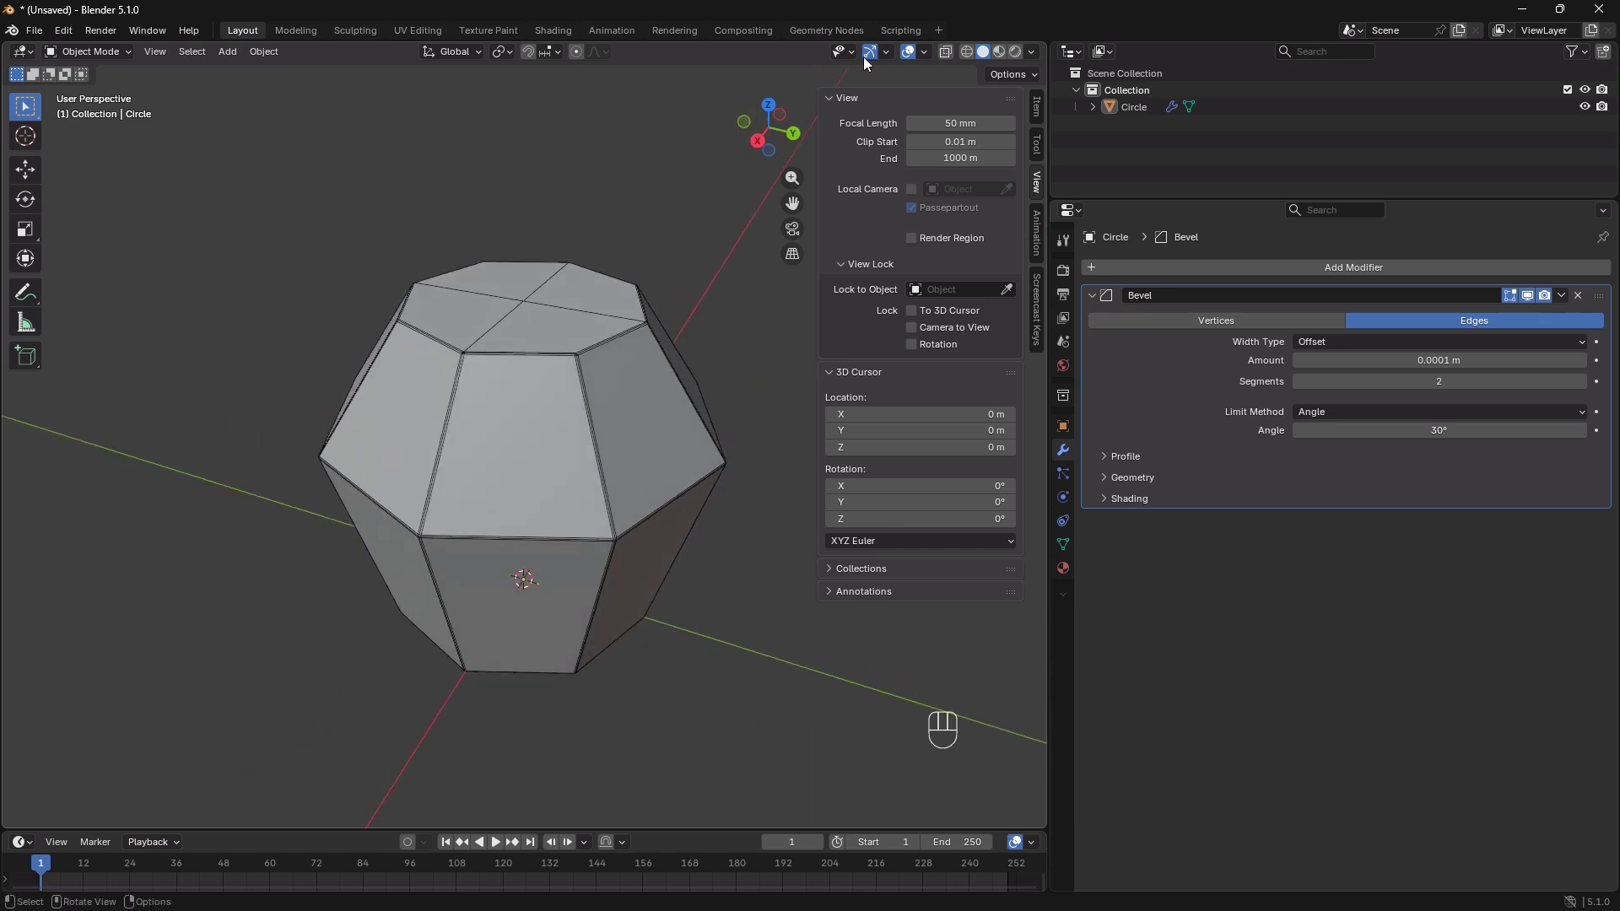
{"action": "left_click", "coordinate": [925, 50]}
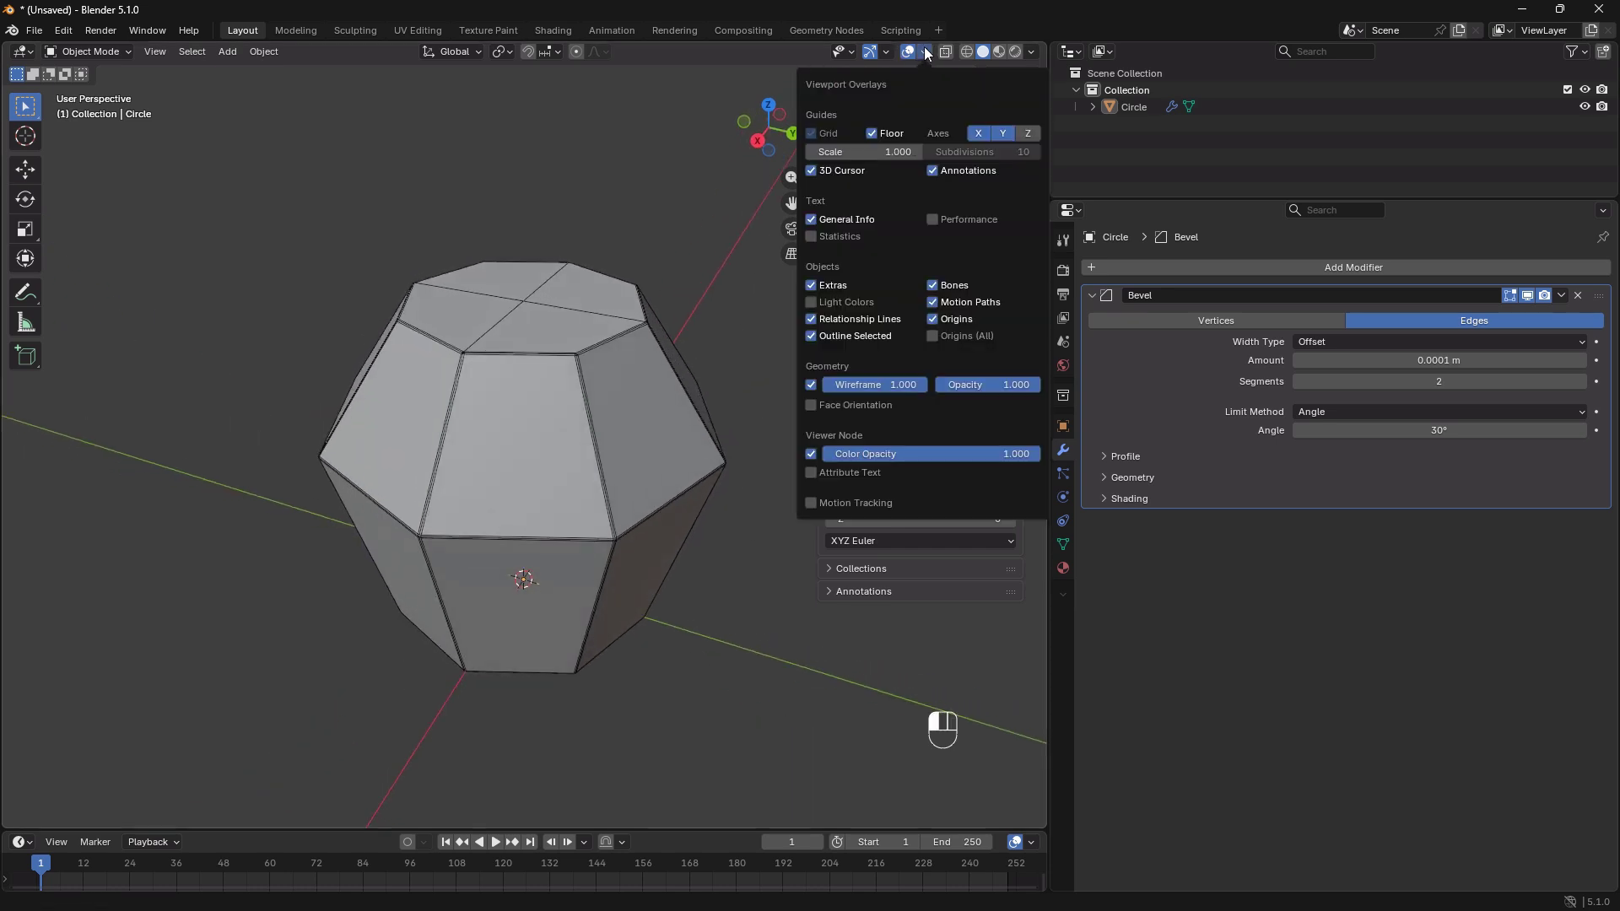
{"action": "left_click", "coordinate": [813, 384]}
{"action": "mouse_move", "coordinate": [680, 302]}
{"action": "middle_mouse_down"}
{"action": "mouse_move", "coordinate": [633, 224]}
{"action": "mouse_move", "coordinate": [643, 163]}
{"action": "mouse_move", "coordinate": [675, 304]}
{"action": "middle_mouse_up"}
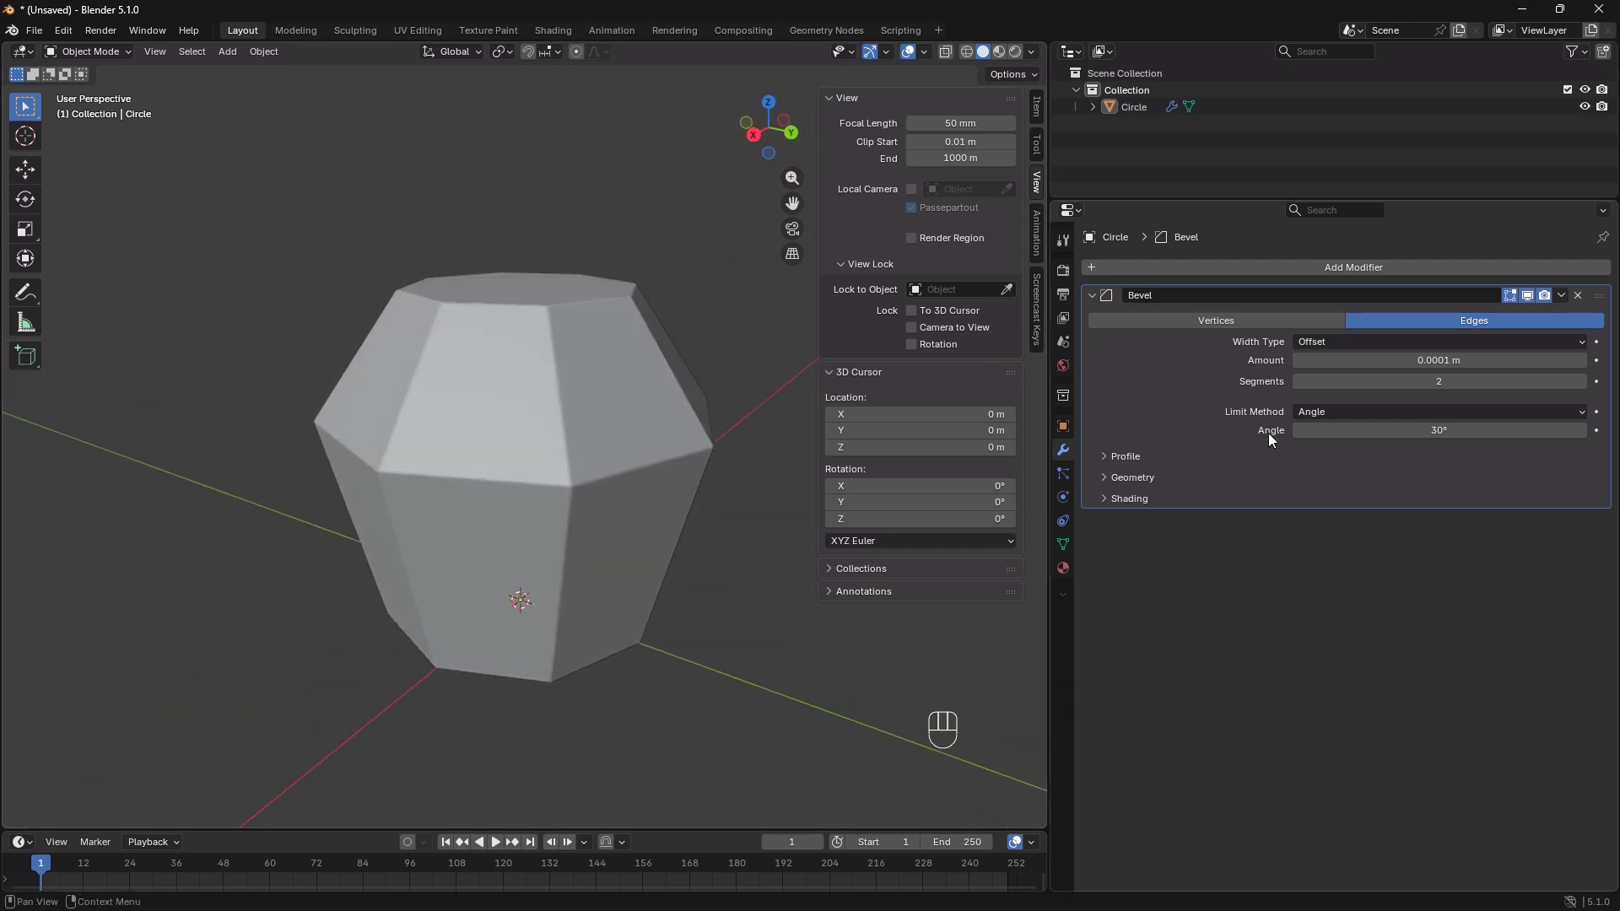
Add a Subdivision Surface modifier to the gem below the Bevel modifier.
{"action": "left_click", "coordinate": [1207, 268]}
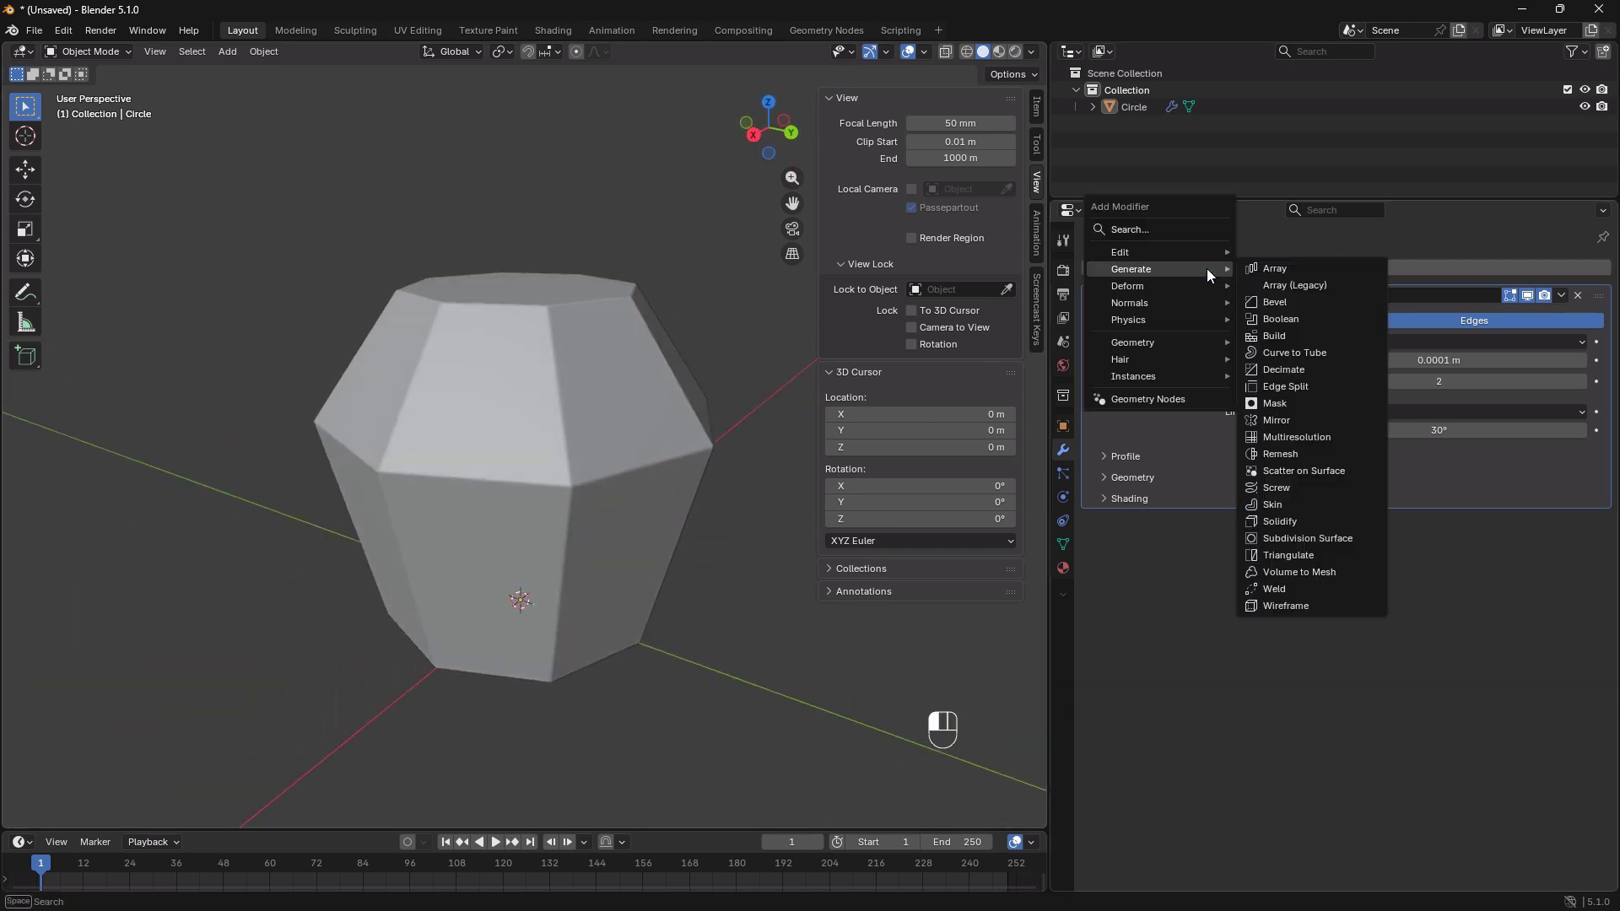
{"action": "left_click", "coordinate": [1304, 538]}
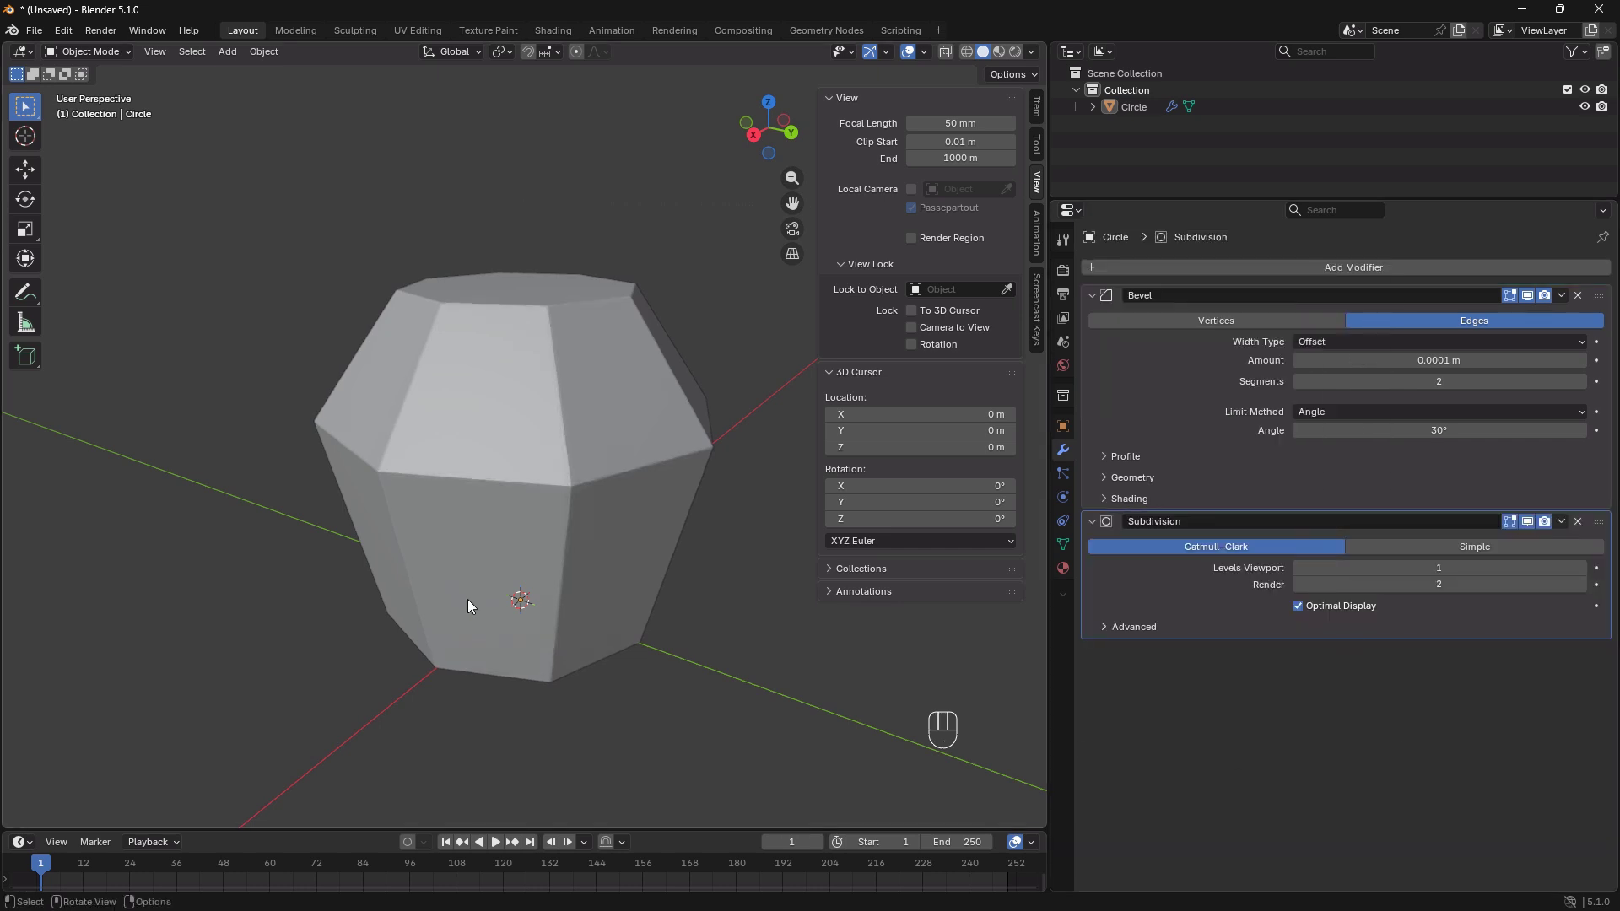
{"action": "scroll", "coordinate": [560, 400], "scroll_direction": "up", "scroll_amount": 5}
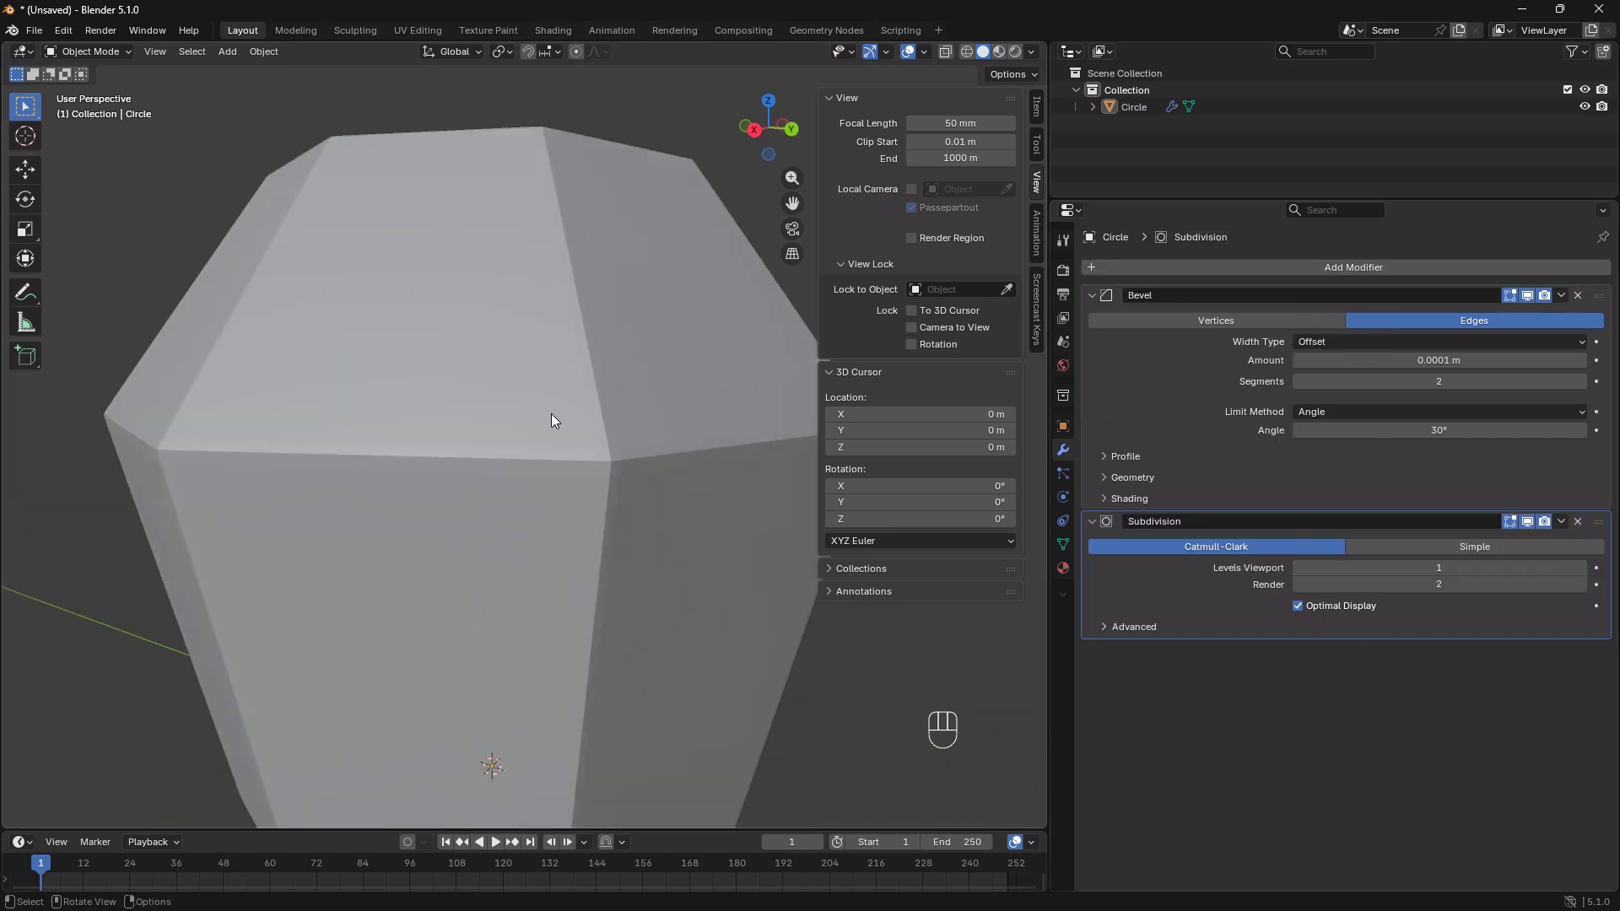
{"action": "scroll", "coordinate": [552, 416], "scroll_direction": "down", "scroll_amount": 5}
Apply Shade Smooth to the gem and deselect it.
{"action": "left_click", "coordinate": [506, 354]}
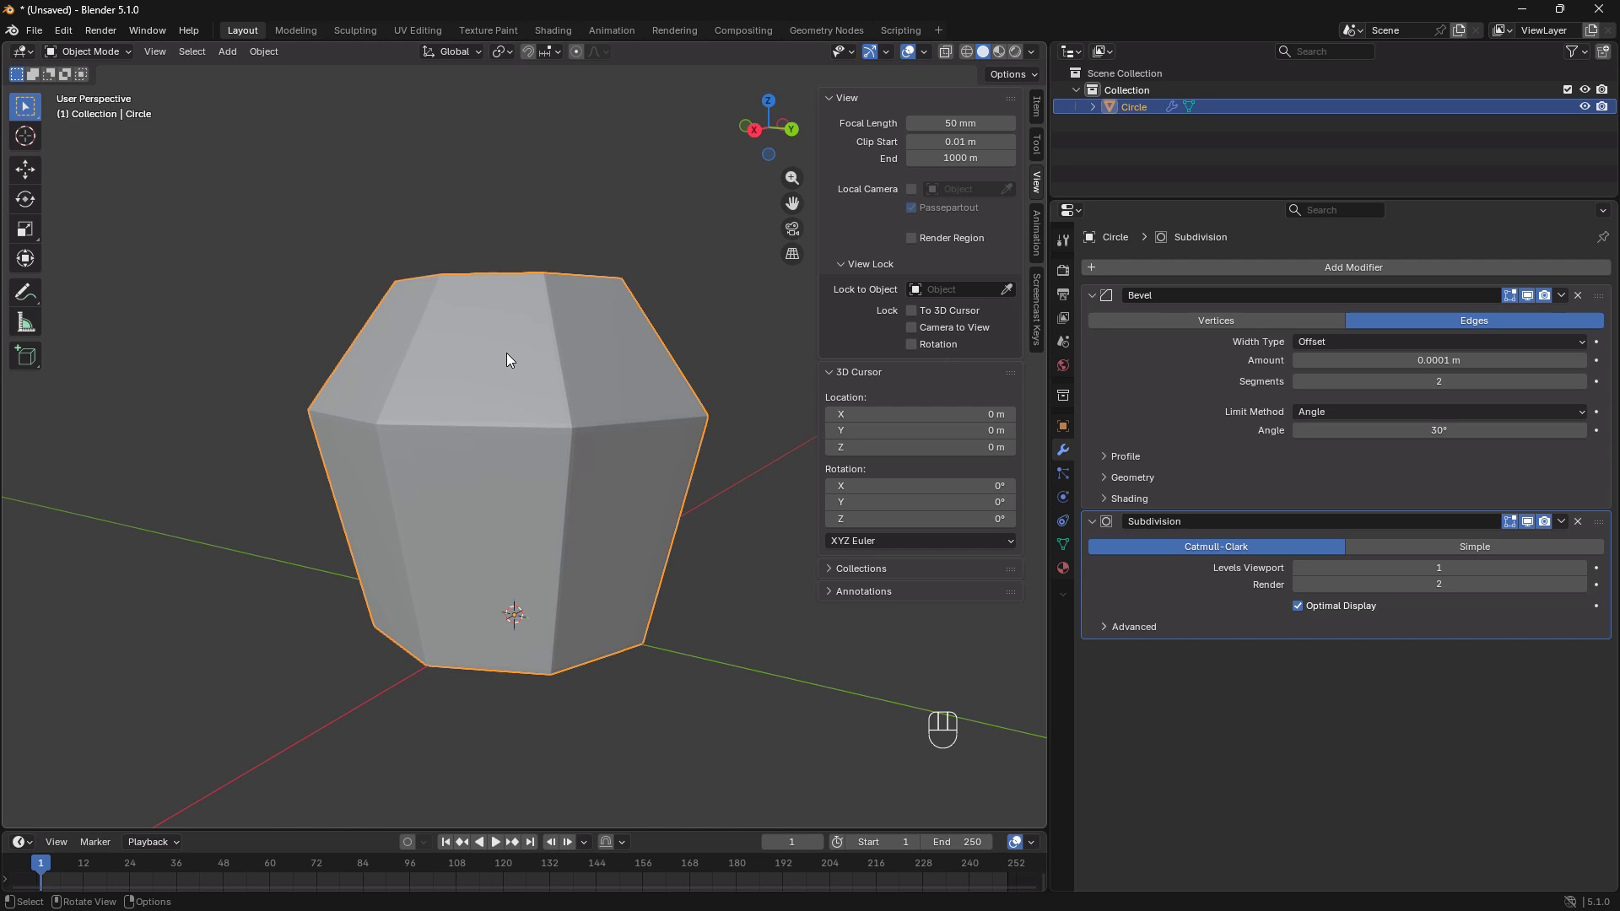
{"action": "right_click", "coordinate": [444, 344]}
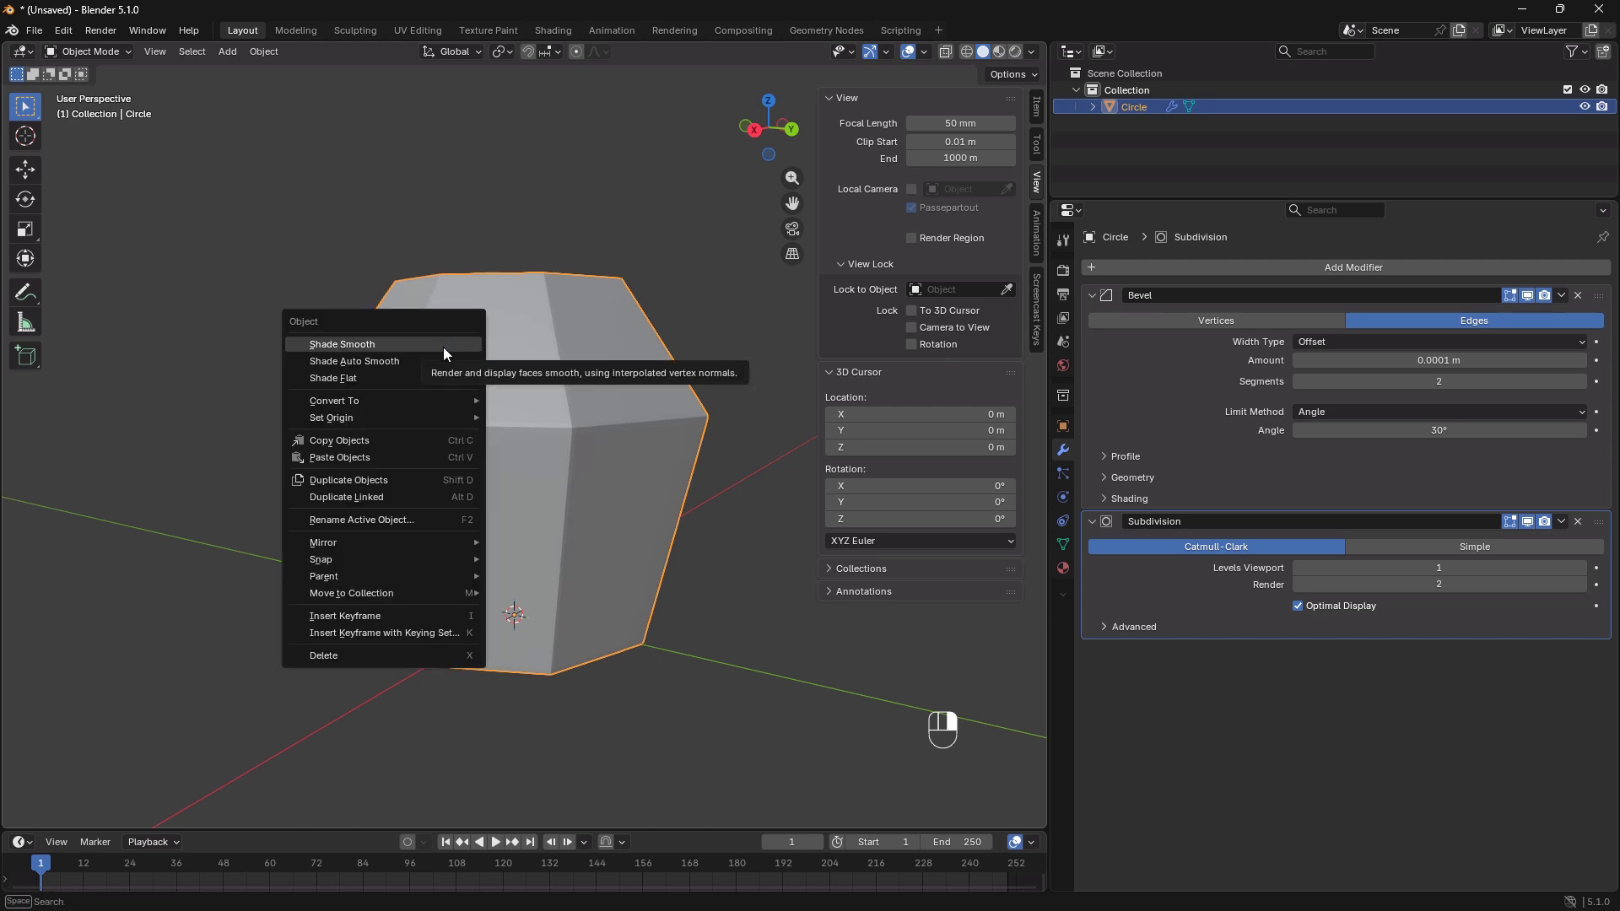
{"action": "left_click", "coordinate": [444, 345]}
{"action": "left_click", "coordinate": [707, 372]}
{"action": "middle_click_drag", "start_coordinate": [722, 331], "coordinate": [608, 498]}
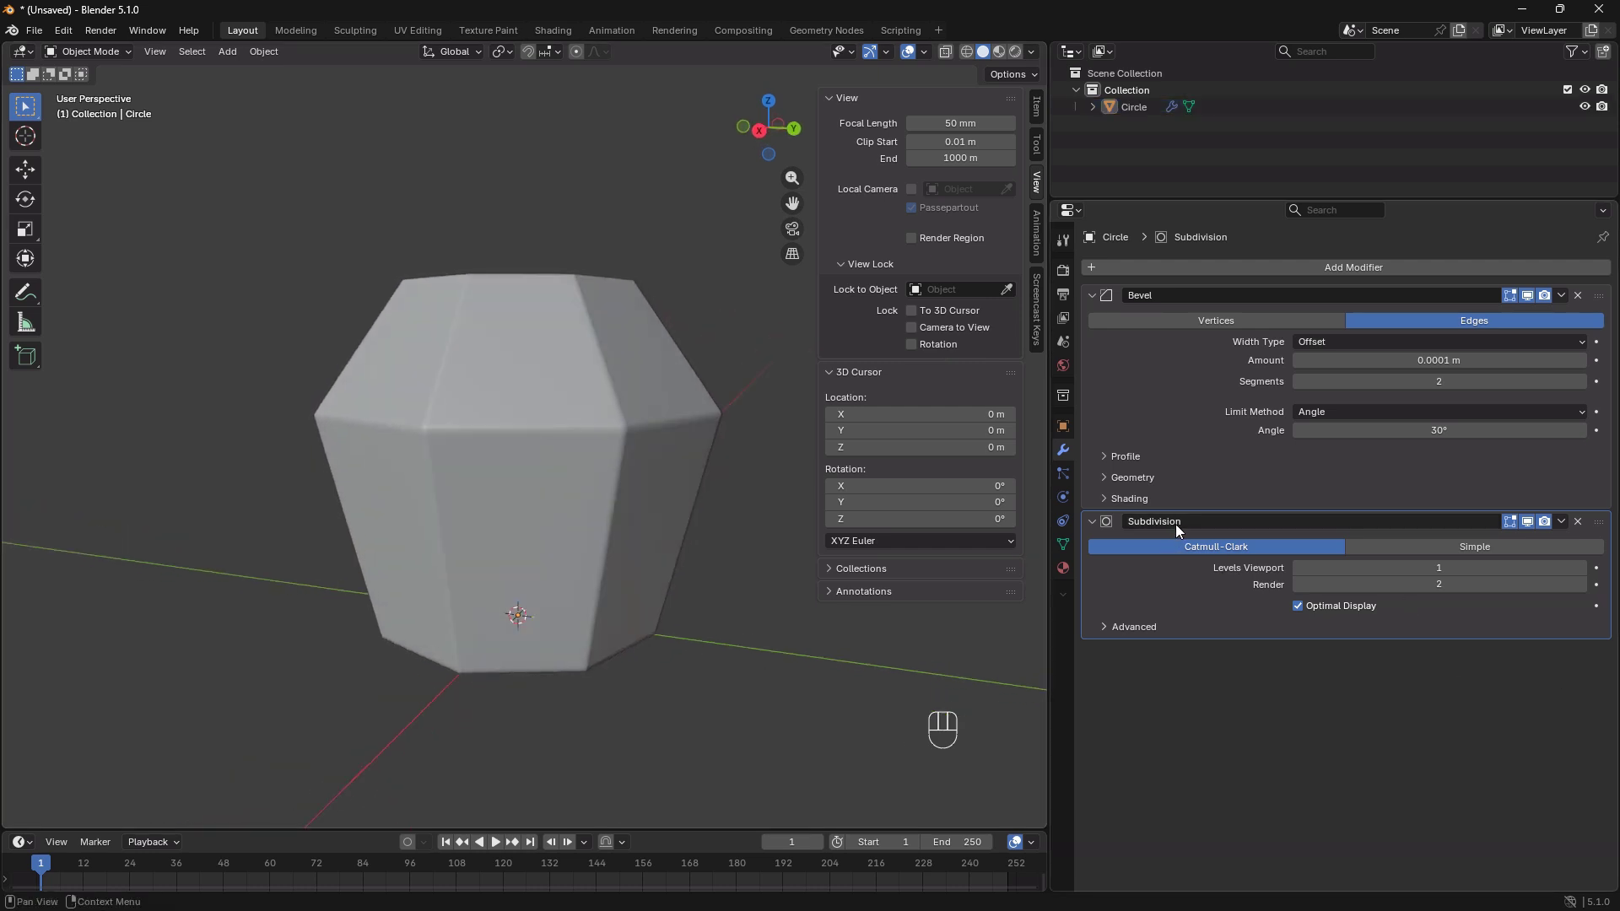
Set the Subdivision modifier's viewport levels to 2 and inspect the gem from several sides.
{"action": "left_click", "coordinate": [1581, 570]}
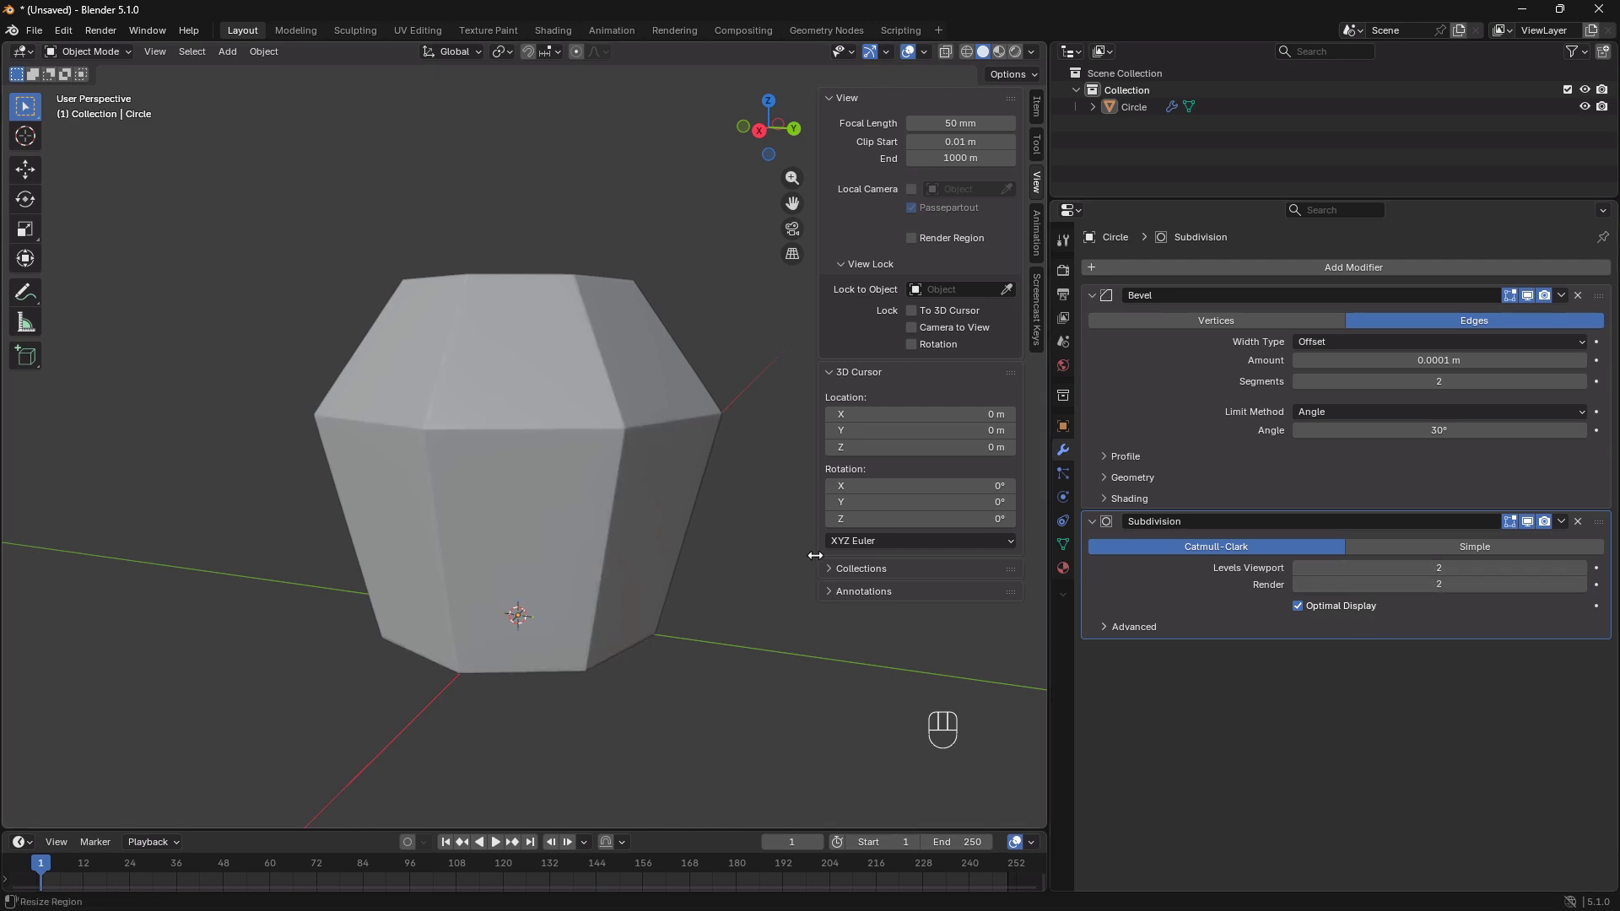
{"action": "middle_click_drag", "start_coordinate": [422, 473], "coordinate": [549, 513]}
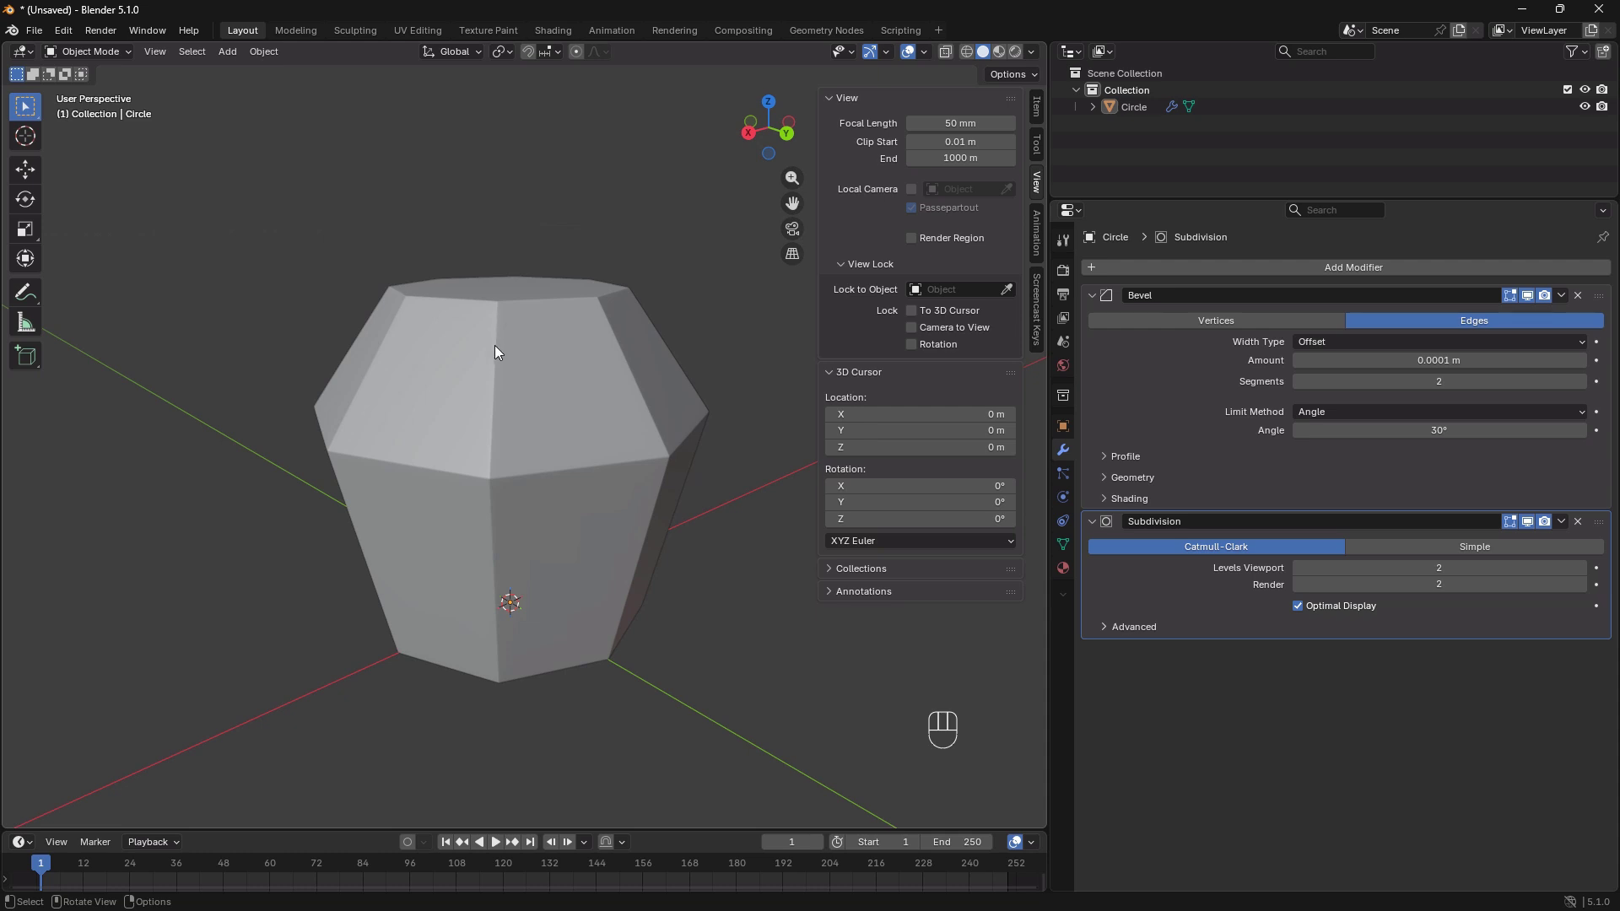
{"action": "middle_click_drag", "start_coordinate": [481, 494], "coordinate": [485, 600]}
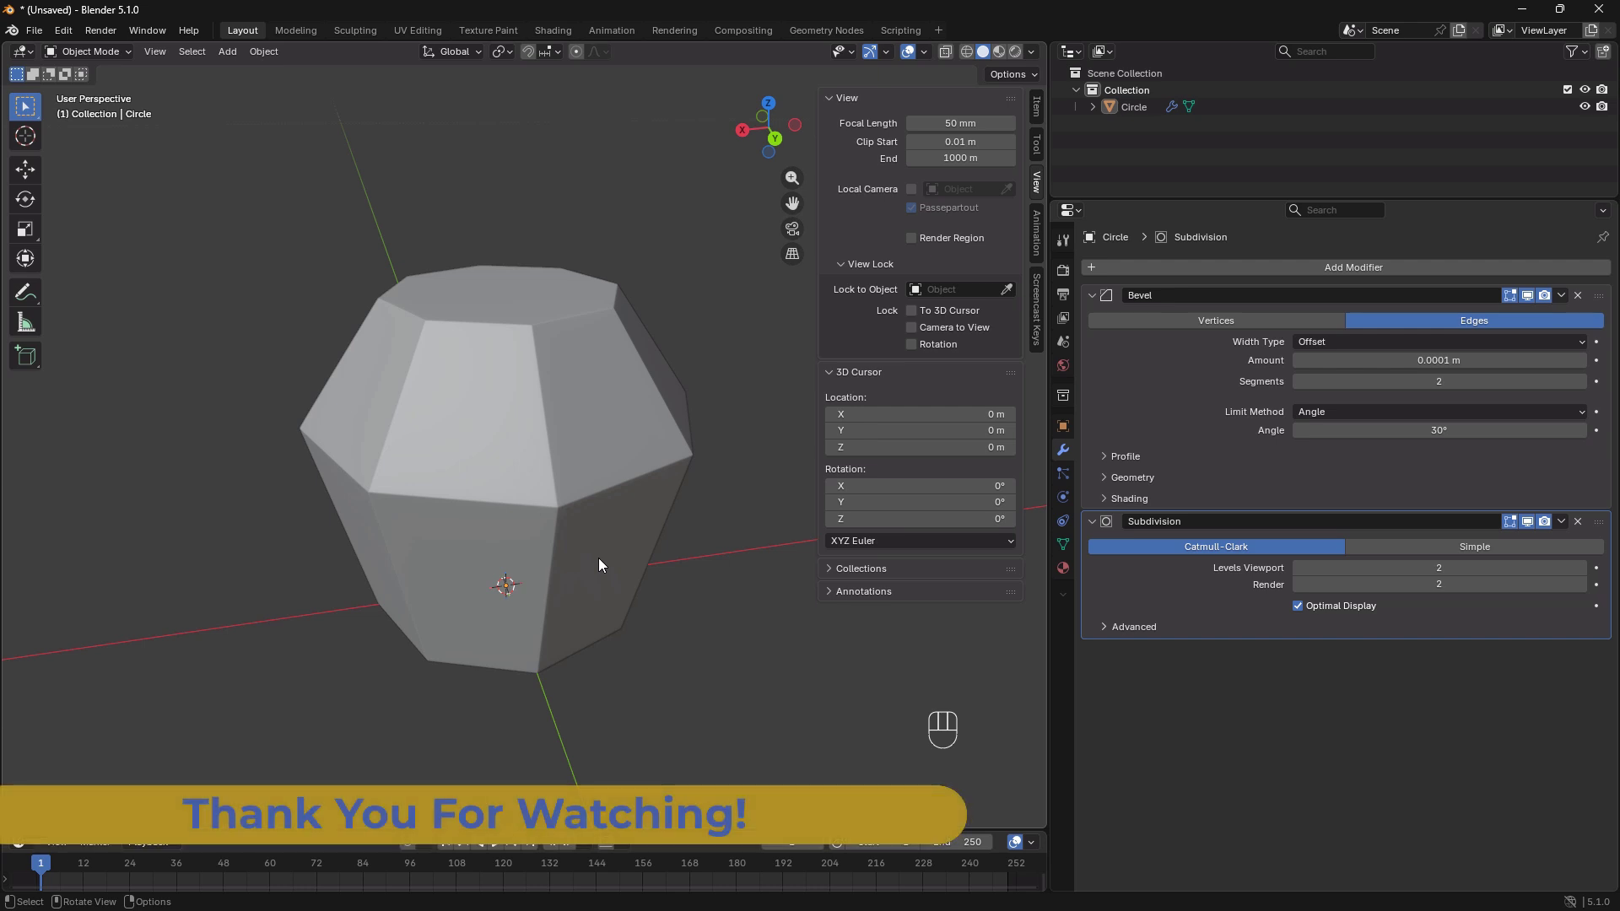
{"action": "middle_click_drag", "start_coordinate": [553, 452], "coordinate": [576, 449], "text": "shift"}
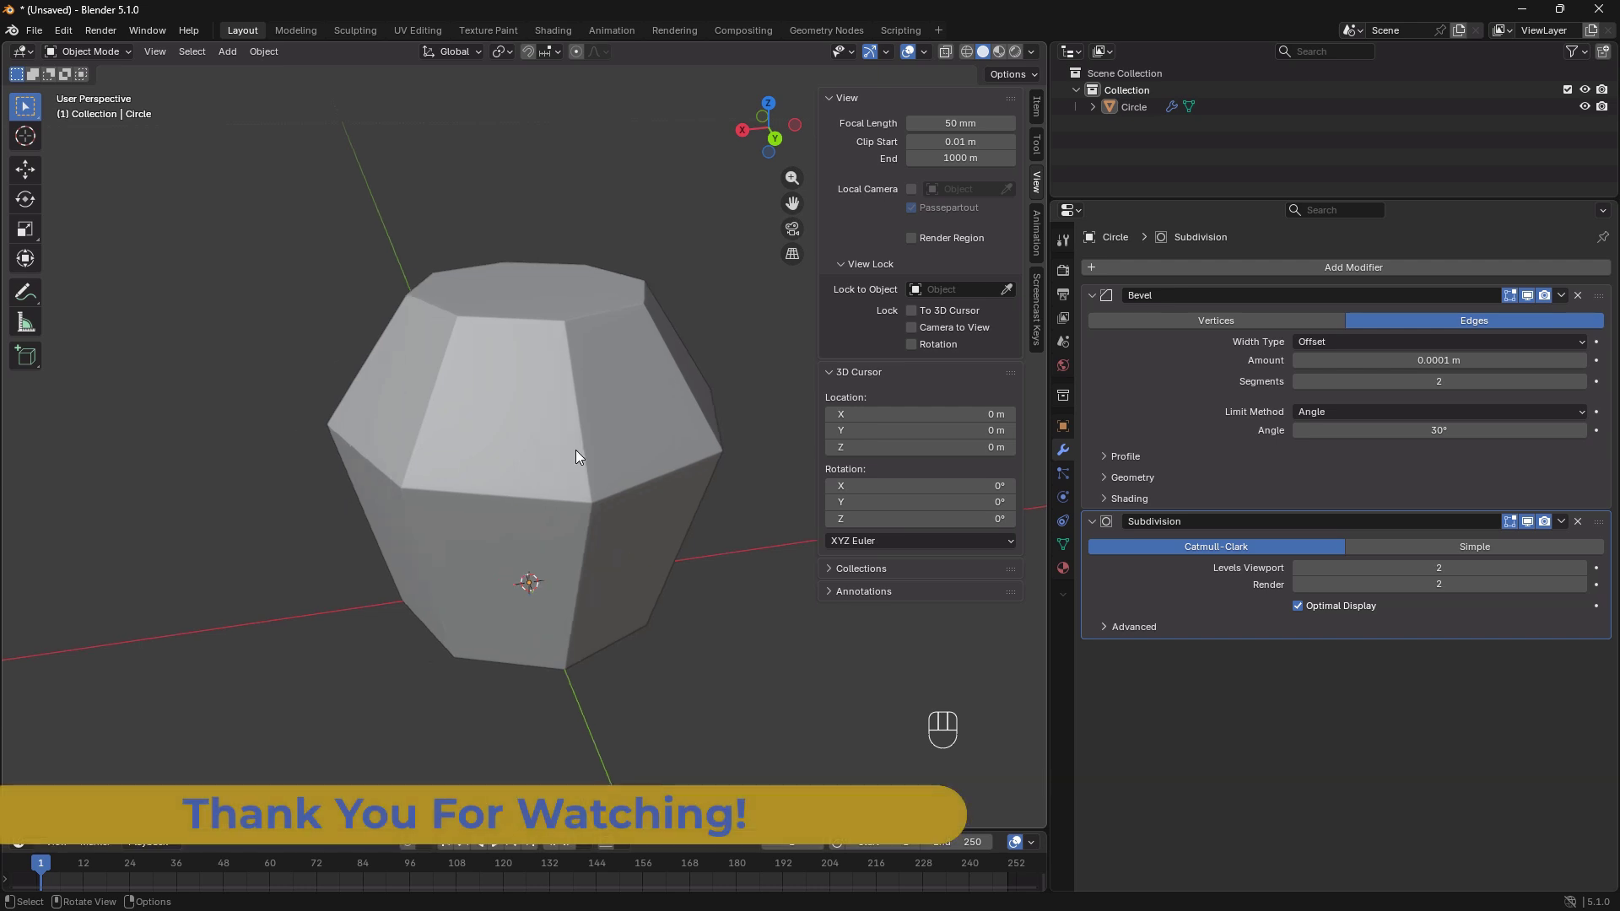